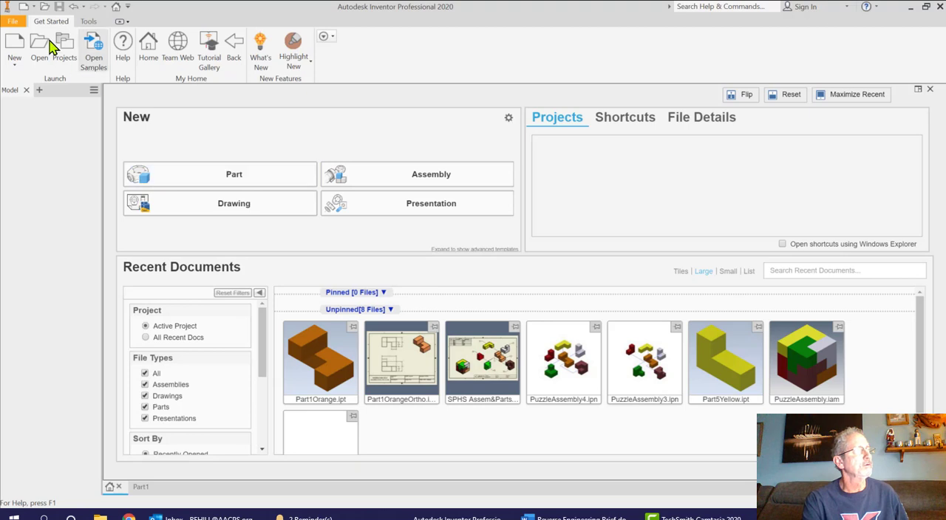
# Switch to the open Part1 document and start a 2D sketch on the front (XY) plane
pyautogui.click(14, 46)
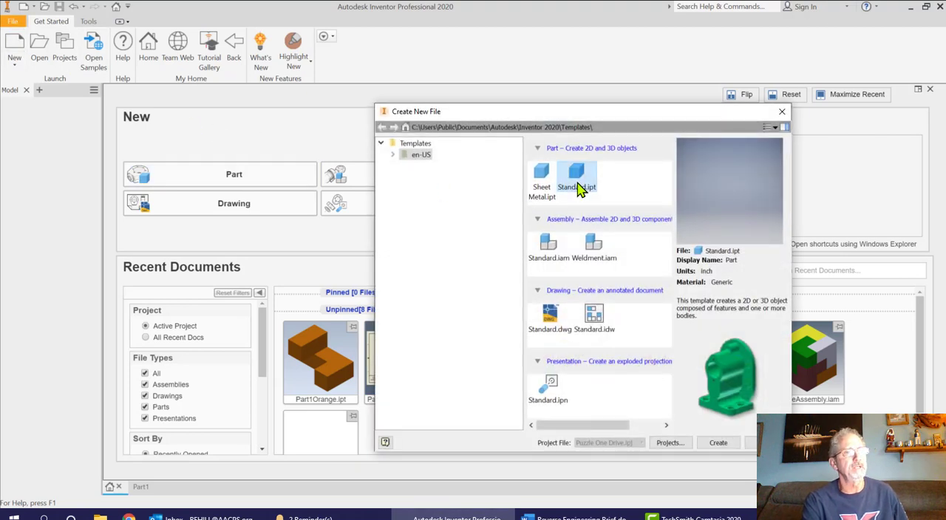
pyautogui.click(781, 113)
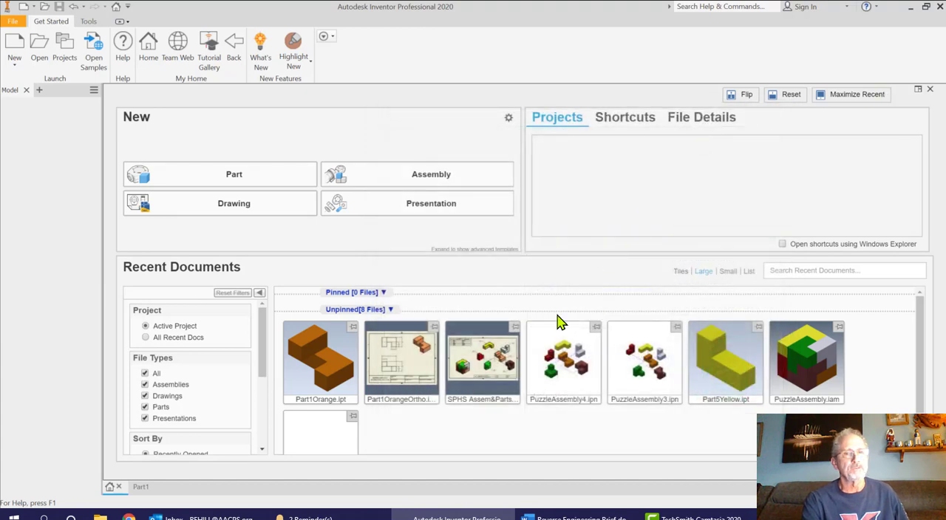
pyautogui.click(143, 489)
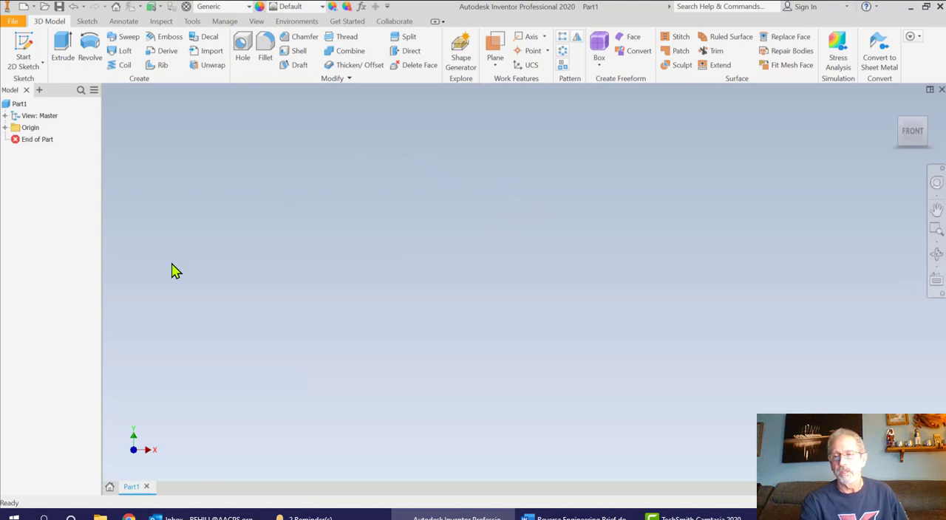
pyautogui.click(31, 45)
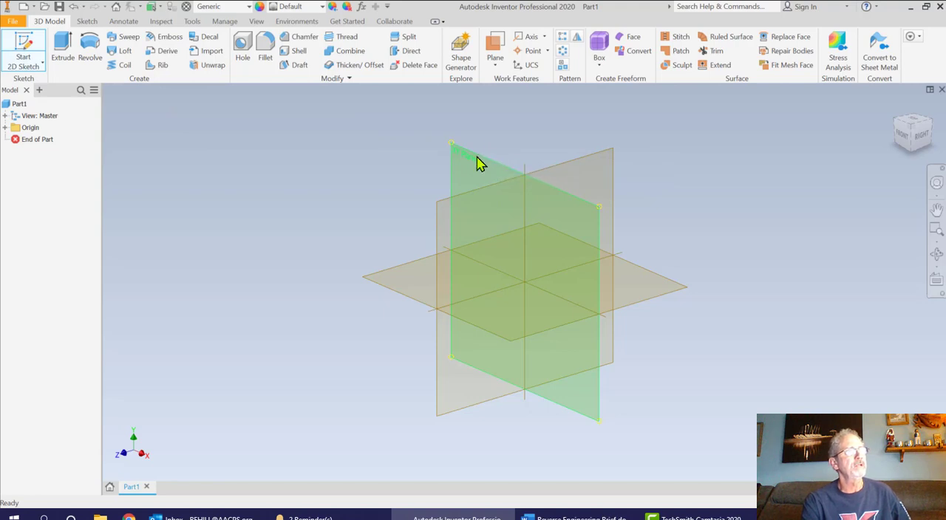
pyautogui.click(445, 167)
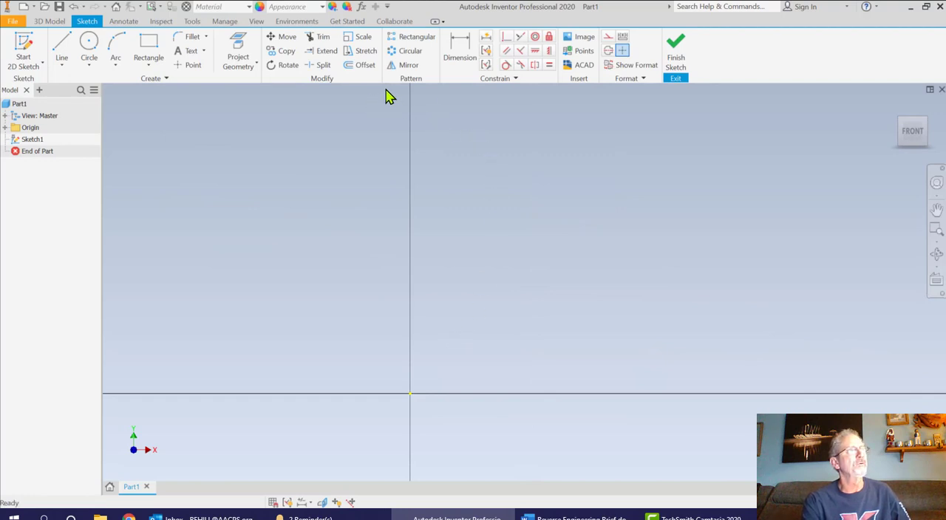
# Place a sketch text just above the horizontal axis near the origin and set its text height to 2 in
pyautogui.click(189, 53)
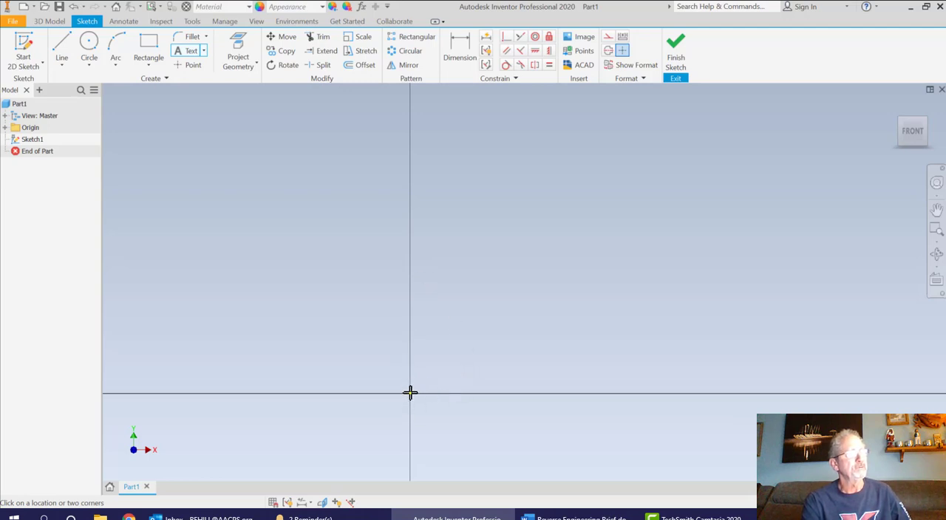
pyautogui.click(470, 352)
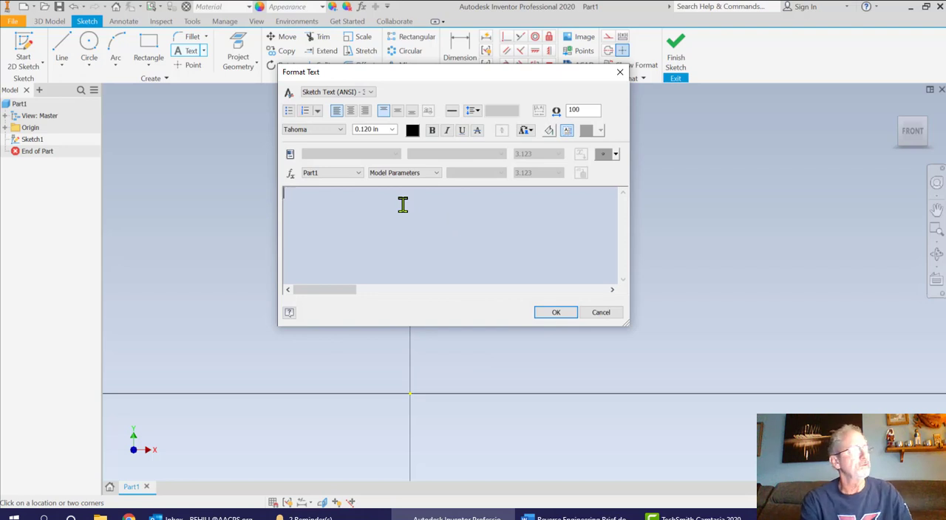
pyautogui.click(392, 130)
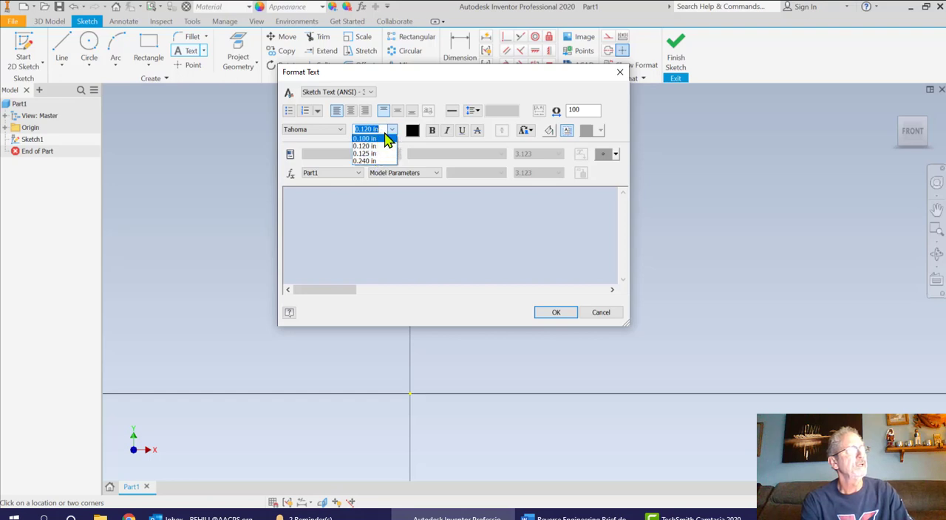
pyautogui.write('2')
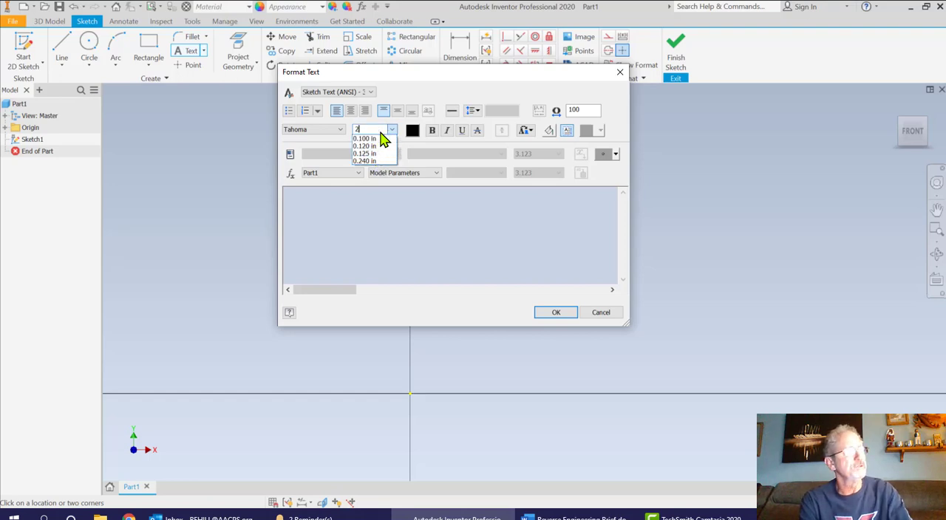
pyautogui.press('Return')
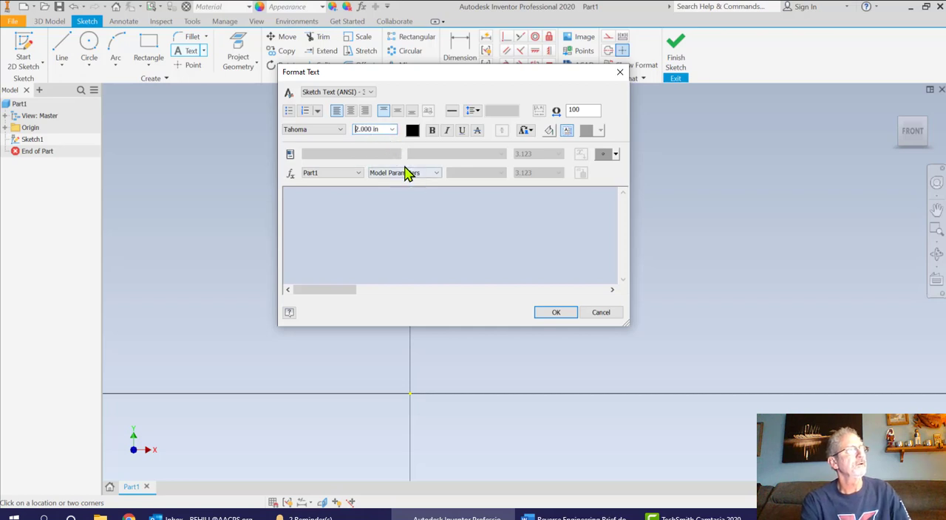
# Enter the capital letter B as the sketch text, accept it, and finish the sketch
pyautogui.click(348, 198)
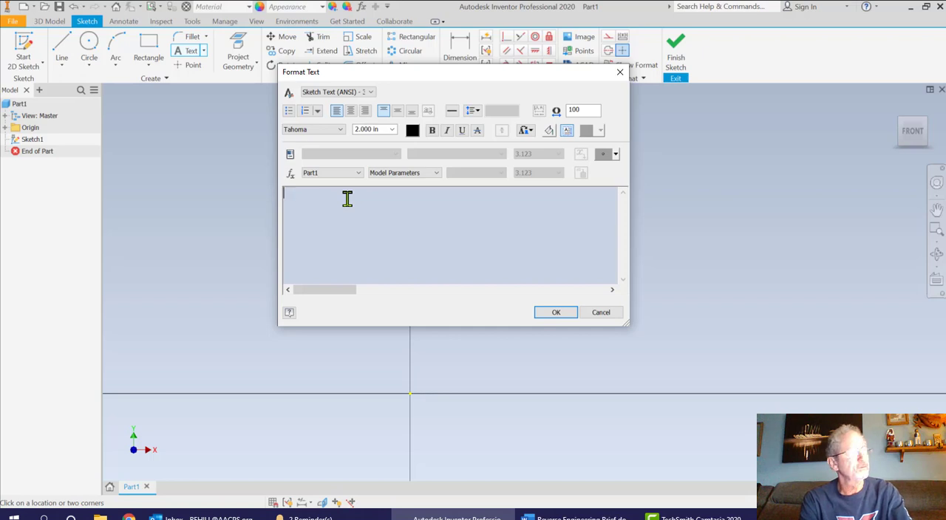
pyautogui.write('D')
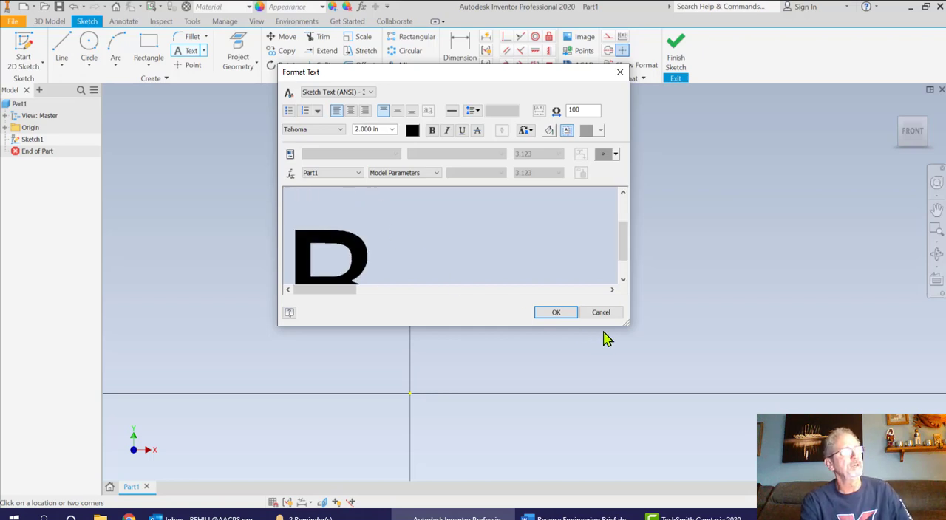
pyautogui.click(556, 314)
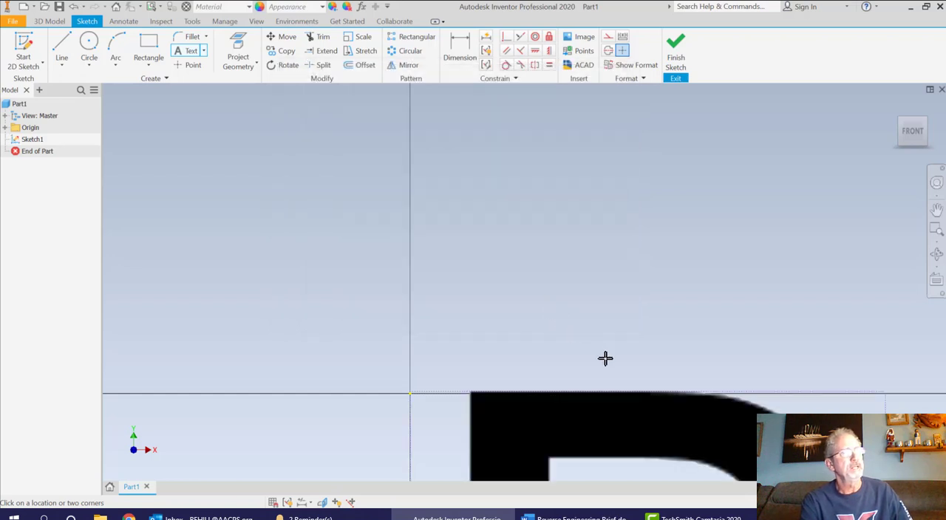
pyautogui.scroll(2, 605, 358)
pyautogui.scroll(-8, 604, 357)
pyautogui.moveTo(587, 315)
pyautogui.mouseDown(button='middle')
pyautogui.moveTo(564, 249)
pyautogui.moveTo(543, 235)
pyautogui.mouseUp(button='middle')
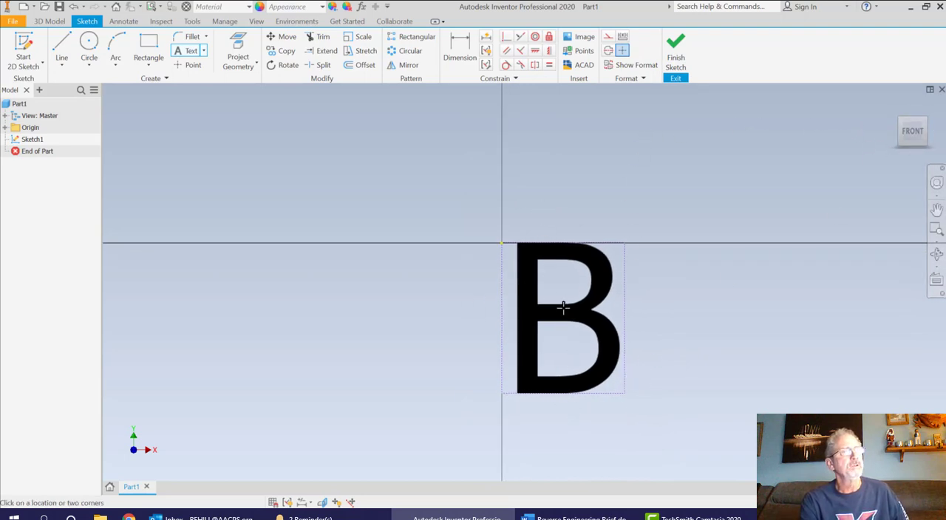
pyautogui.click(676, 54)
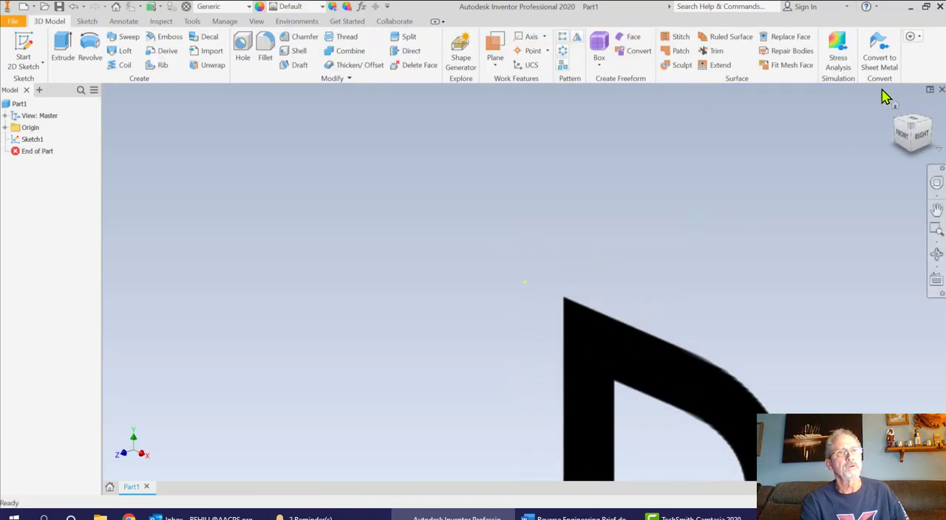
# Extrude the letter B profile 2 in toward the front
pyautogui.click(897, 108)
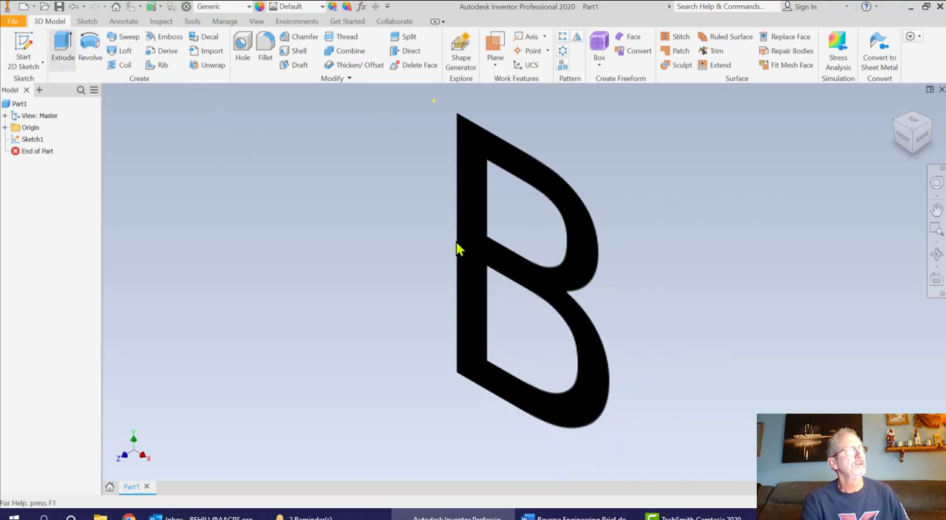
pyautogui.press('e')
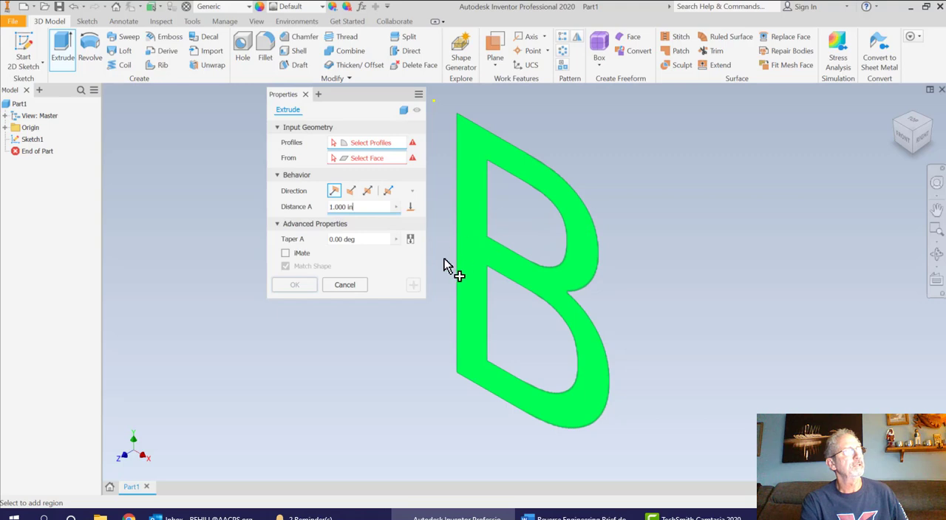
pyautogui.click(363, 207)
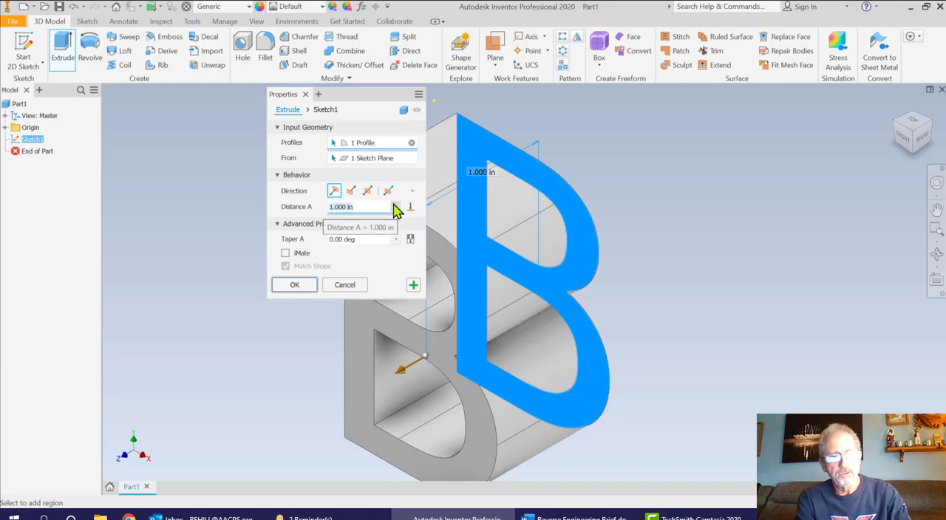
pyautogui.write('2')
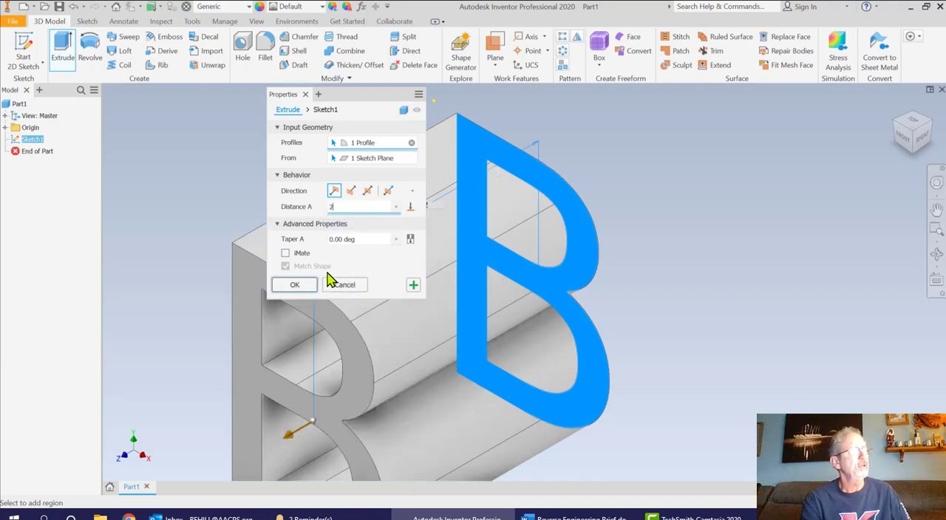
pyautogui.click(293, 286)
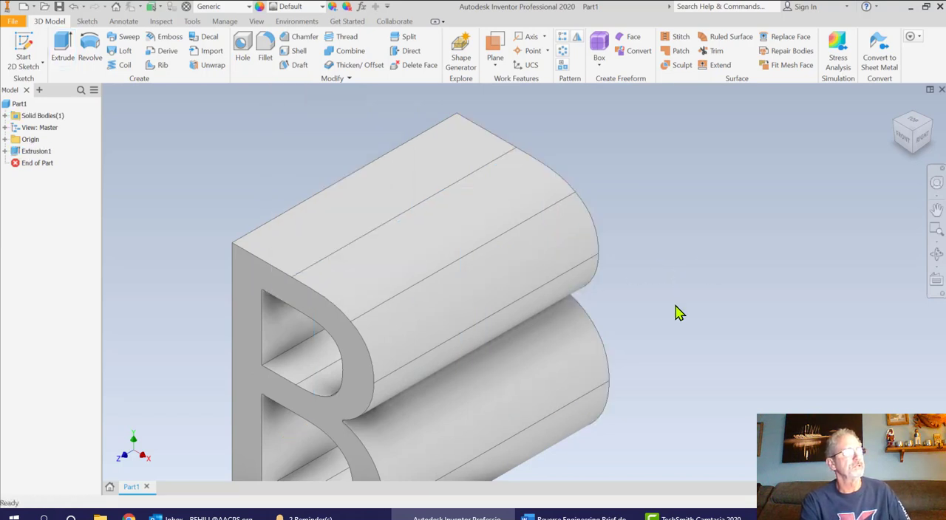
# Edit the letter B extrusion and shorten its distance by about a quarter
pyautogui.scroll(-5, 532, 331)
pyautogui.moveTo(532, 331); pyautogui.dragTo(521, 219, button='middle')
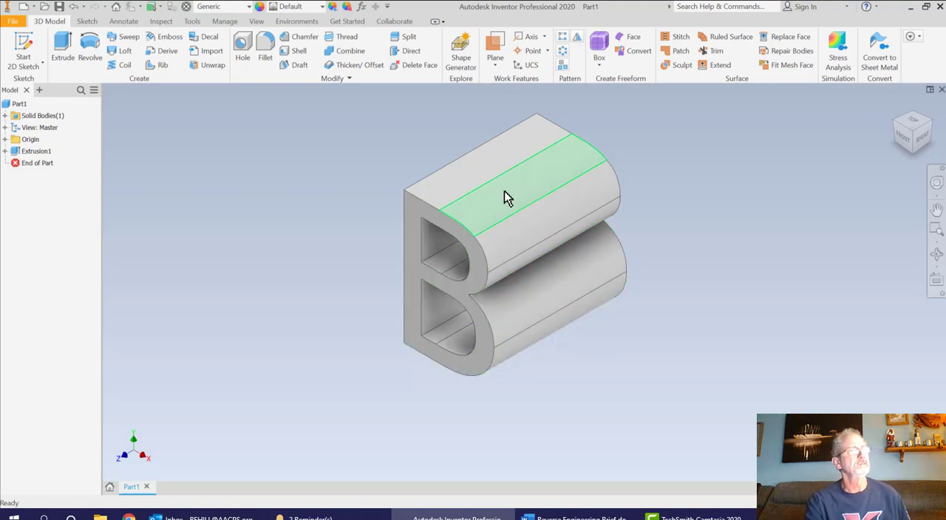
pyautogui.doubleClick(17, 155)
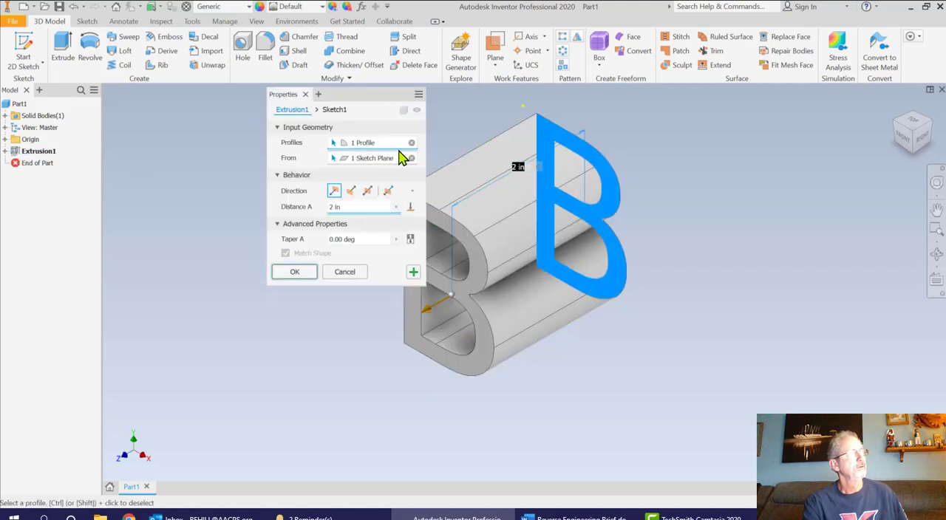
pyautogui.click(340, 207)
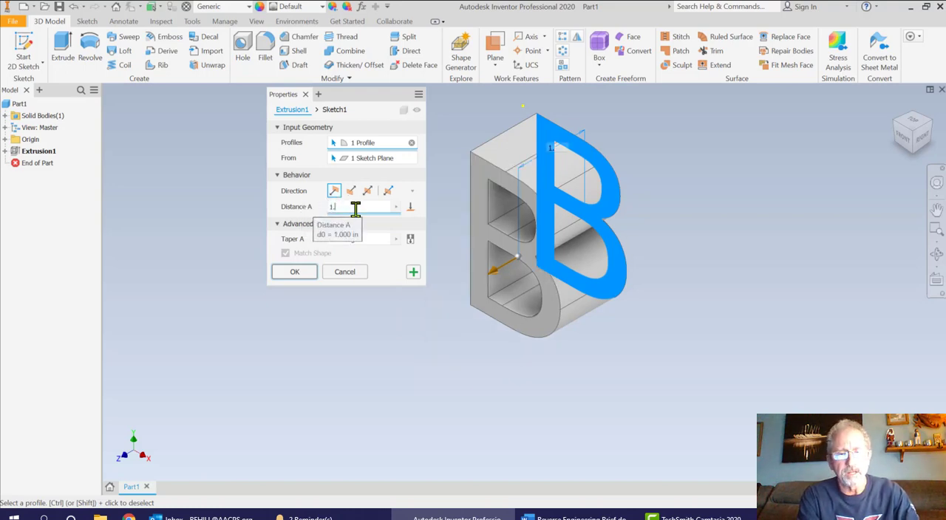
pyautogui.click(295, 280)
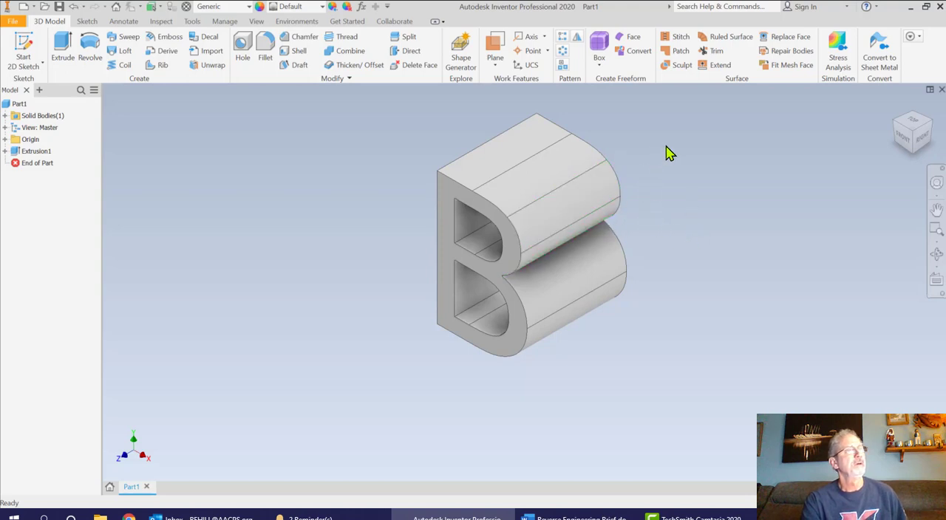
# Create a work plane parallel to the origin YZ plane and tangent to the curved outer face of the B's lower bowl
pyautogui.click(915, 121)
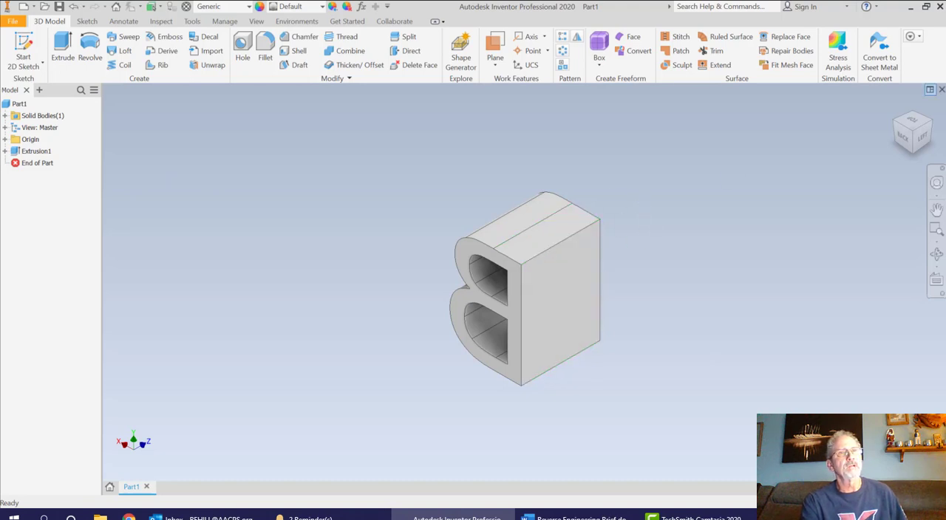
pyautogui.click(912, 113)
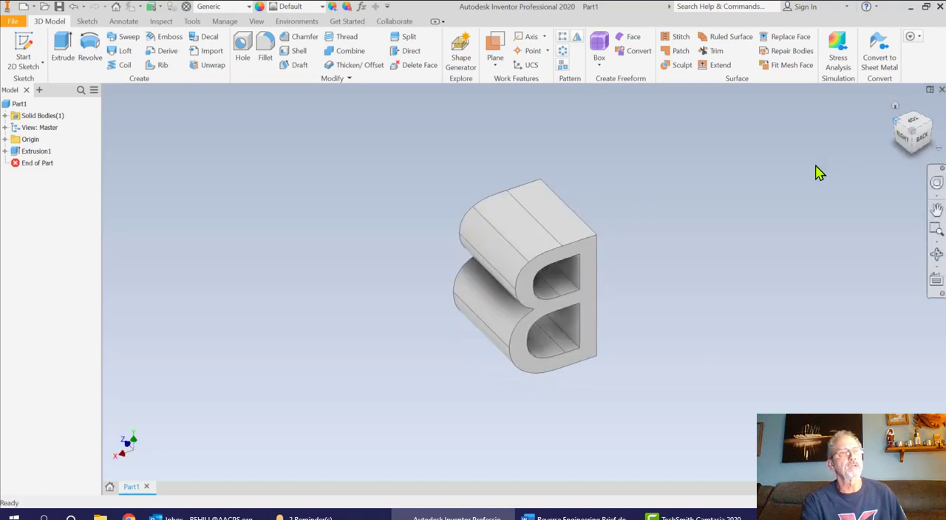
pyautogui.click(498, 46)
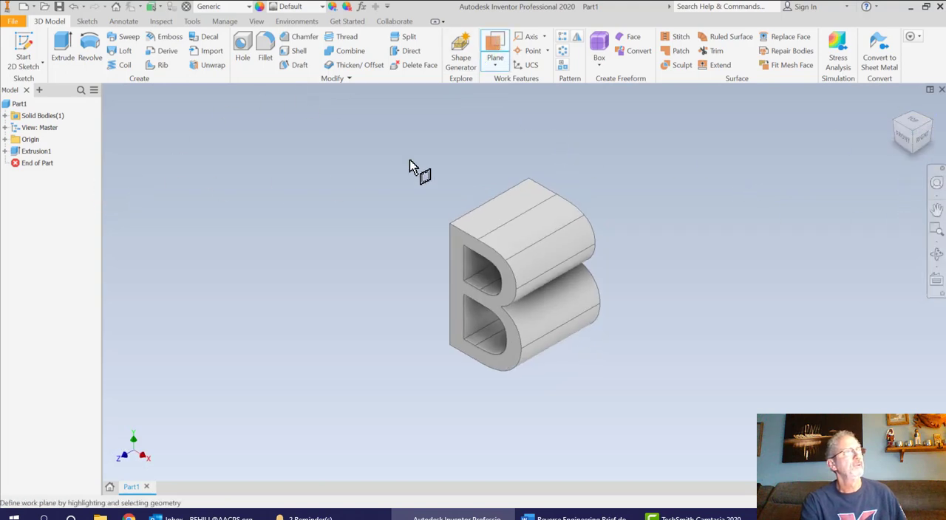
pyautogui.click(5, 139)
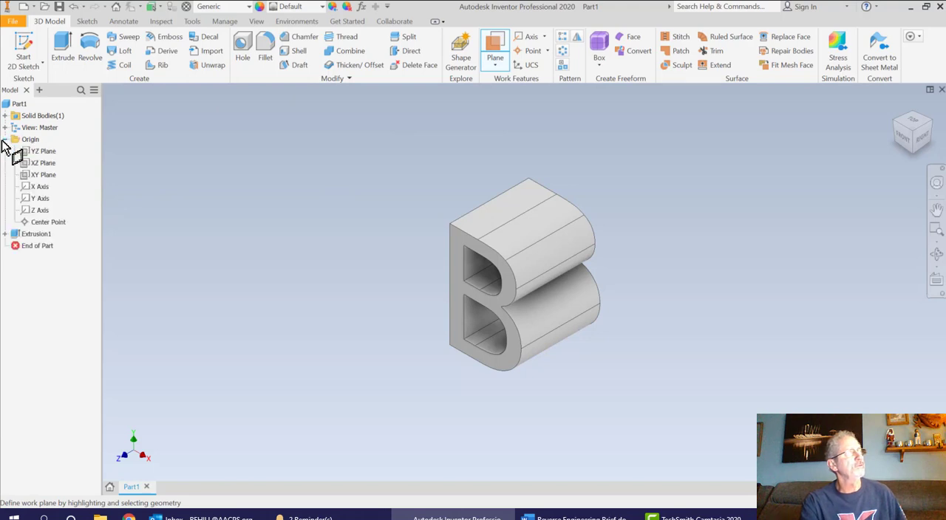
pyautogui.click(42, 152)
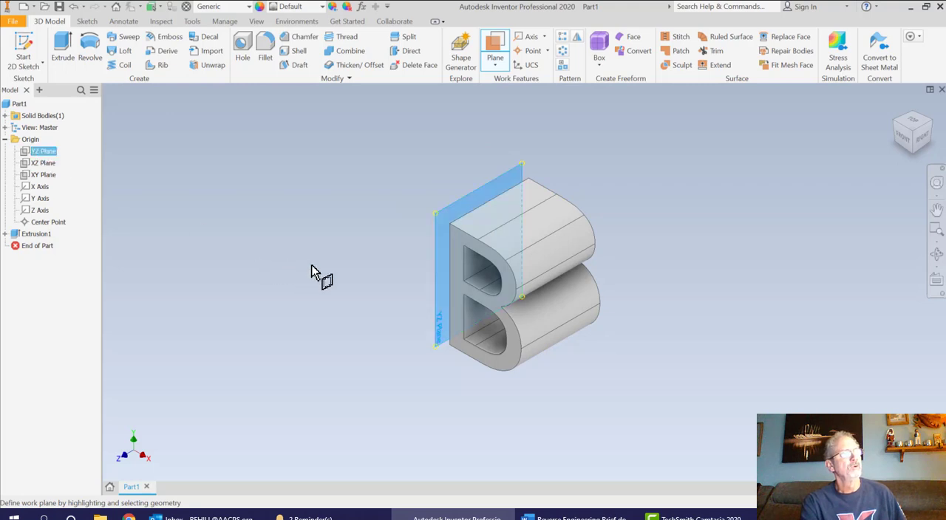
pyautogui.click(565, 334)
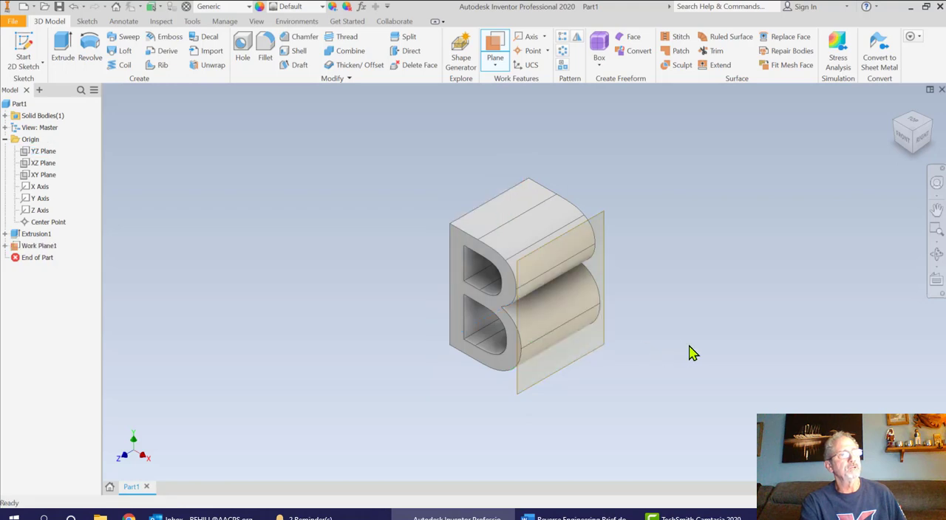
# Start a 2D sketch on the work plane tangent to the curved side of the B
pyautogui.click(914, 118)
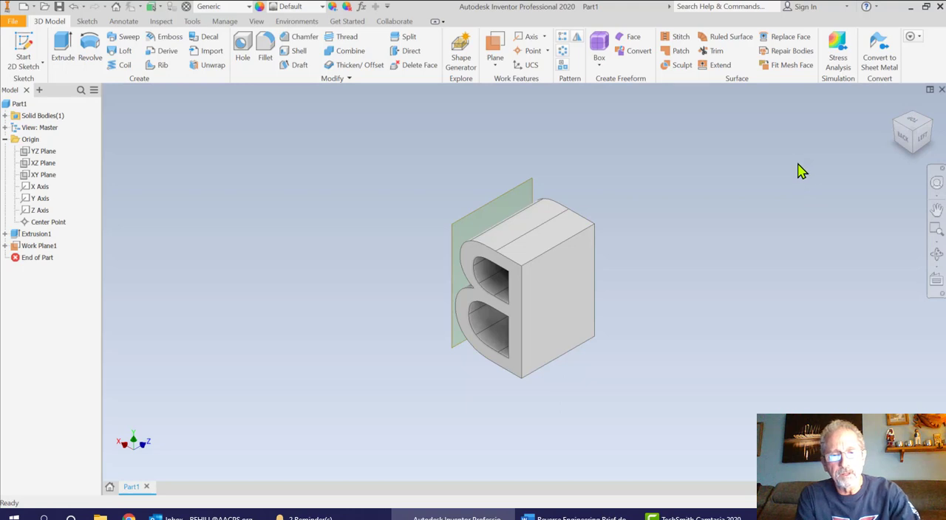
pyautogui.press('F6')
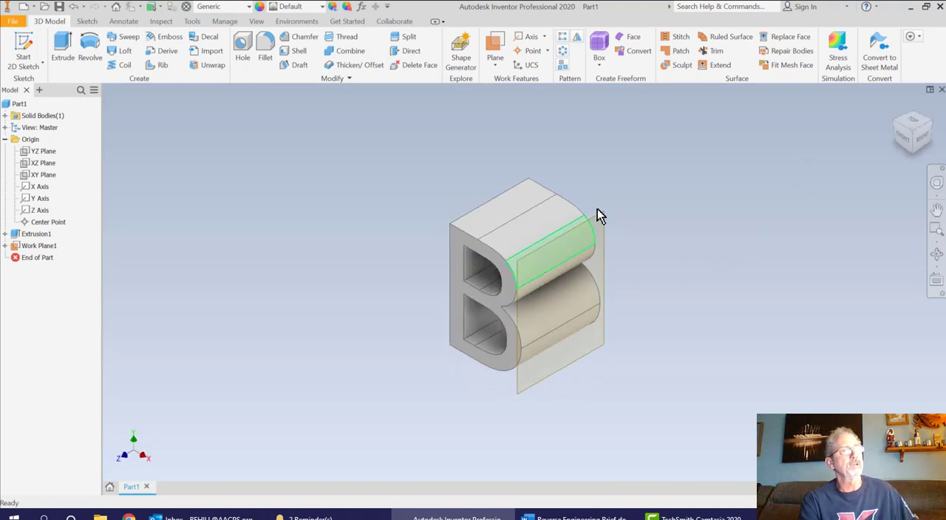
pyautogui.click(26, 48)
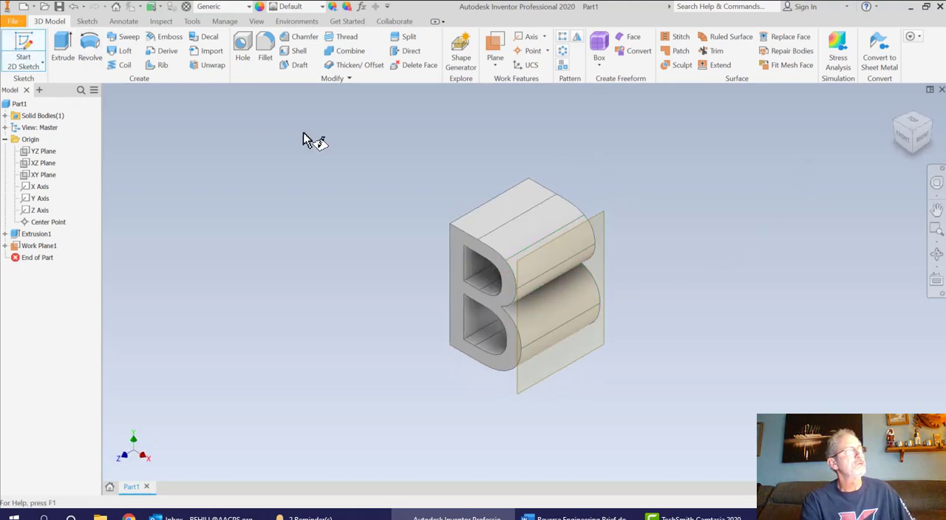
pyautogui.click(597, 216)
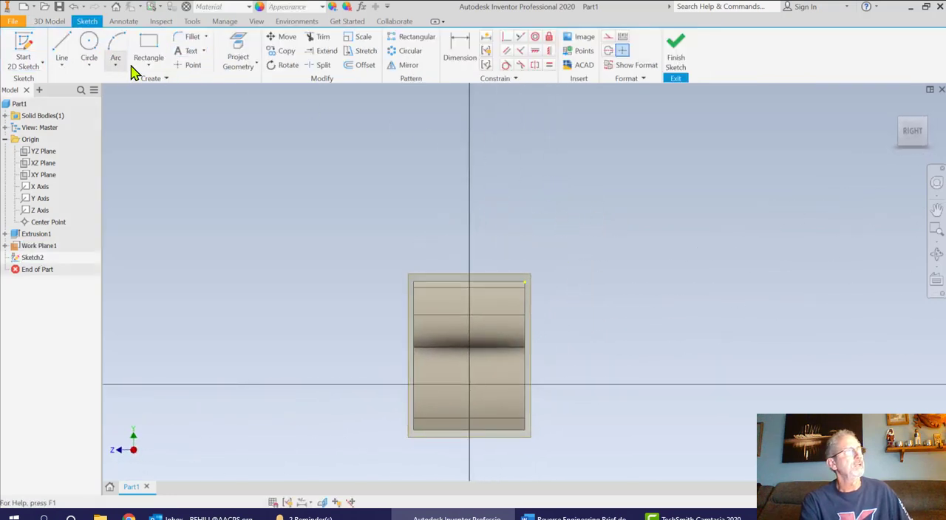
# Project the top edge and upper front side edge of the B's side view into the sketch
pyautogui.click(190, 53)
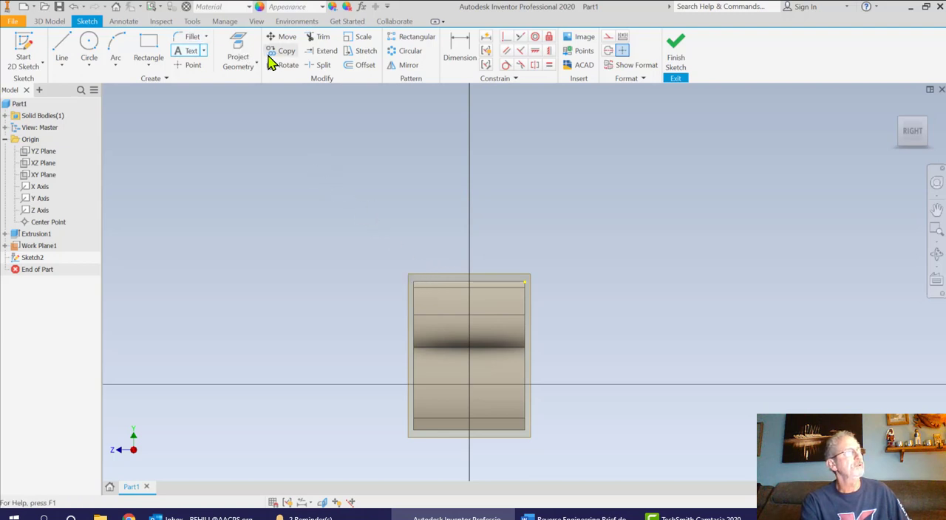
pyautogui.click(246, 46)
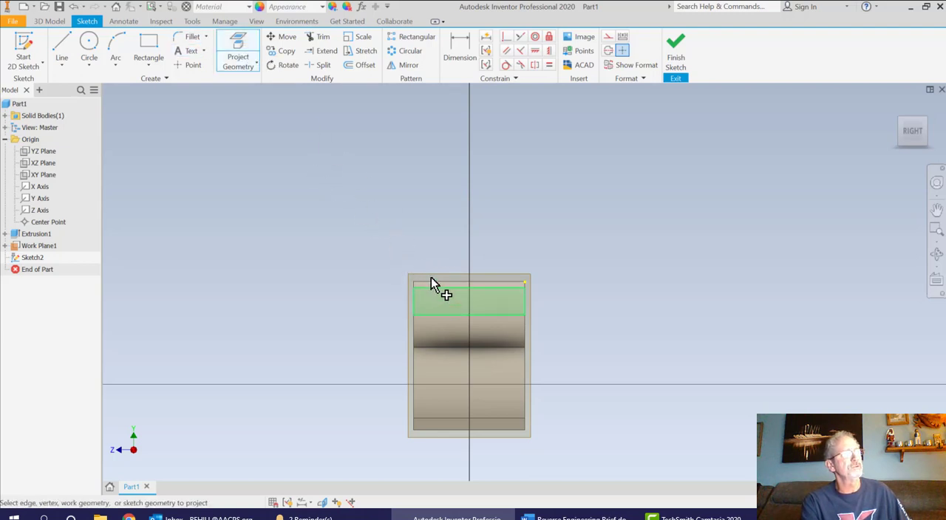
pyautogui.click(233, 46)
pyautogui.click(234, 48)
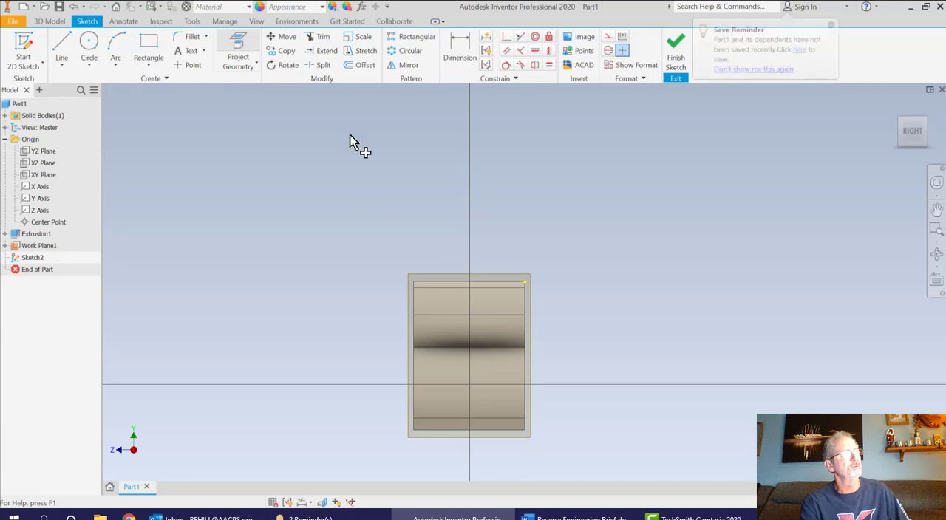
pyautogui.click(418, 293)
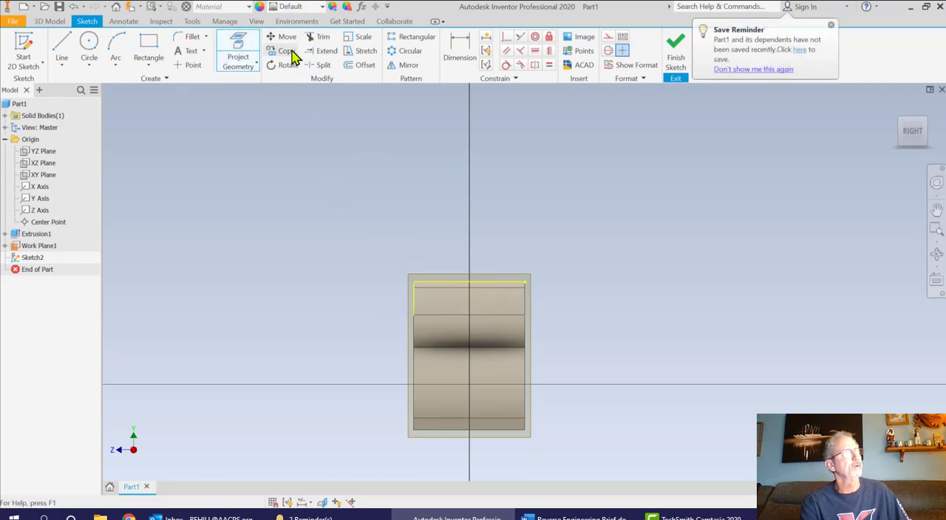
# Add the sketch text "H" with a 2 in text height just above the side of the B
pyautogui.click(186, 55)
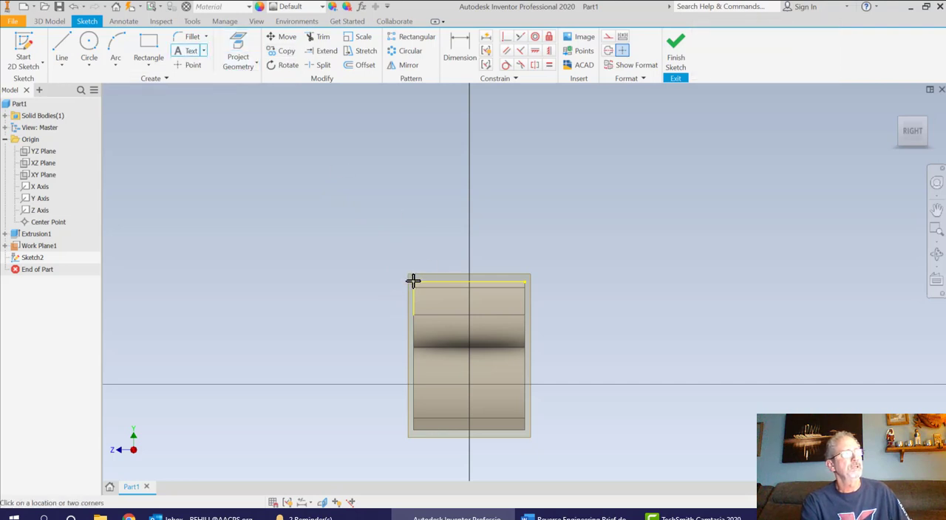
pyautogui.scroll(5, 412, 281)
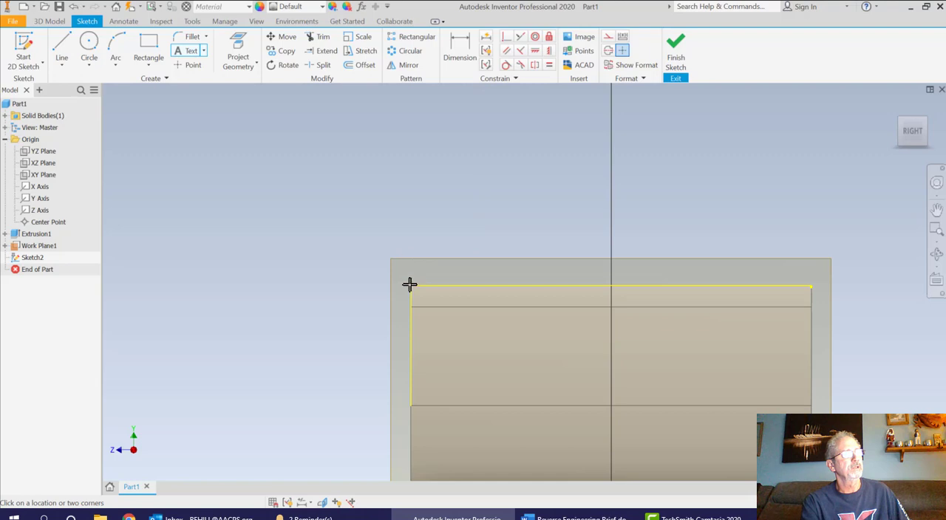
pyautogui.click(481, 254)
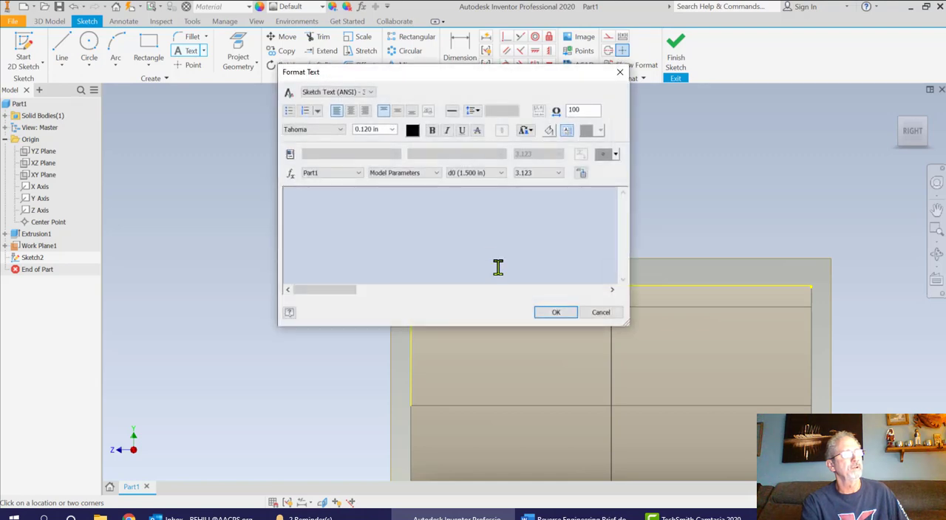
pyautogui.doubleClick(363, 129)
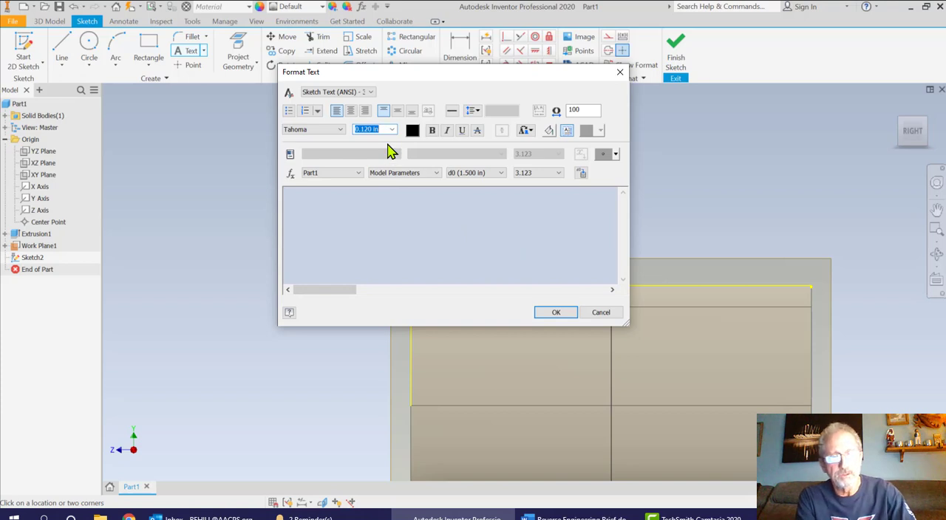
pyautogui.write('2')
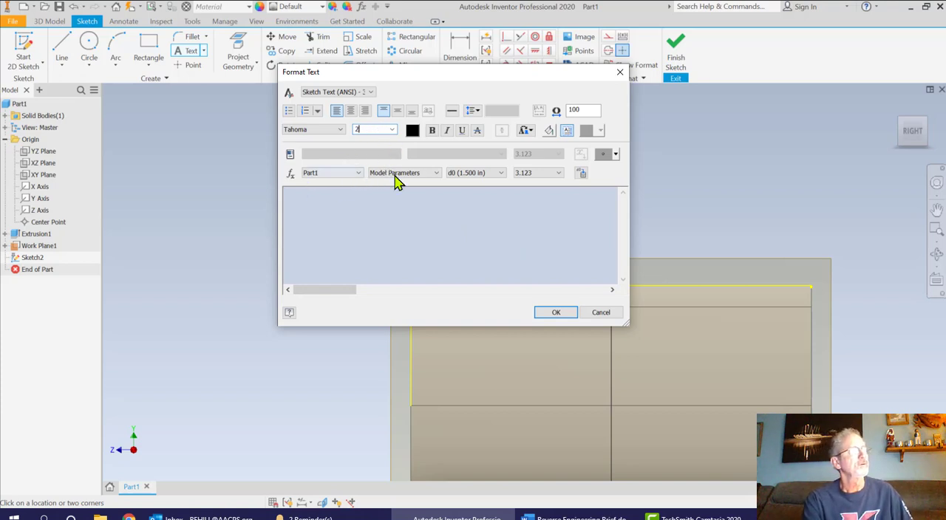
pyautogui.click(336, 203)
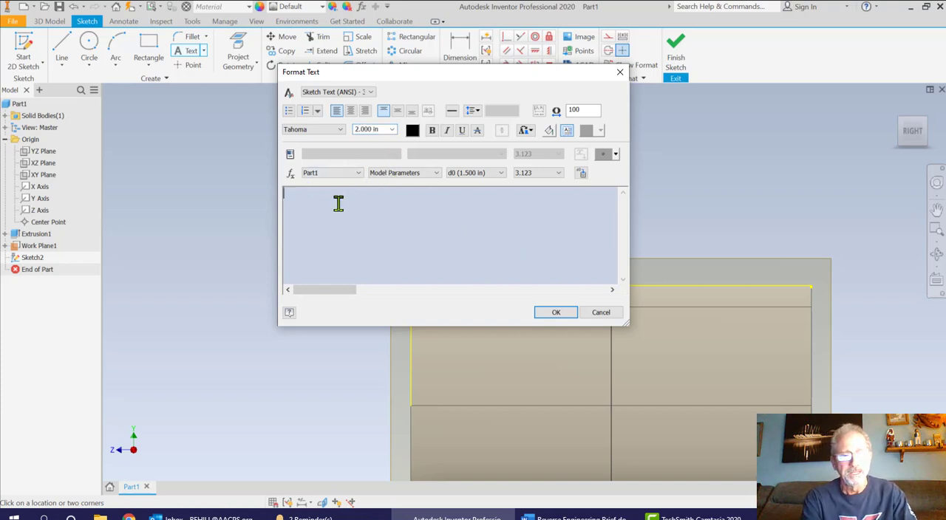
pyautogui.write('U')
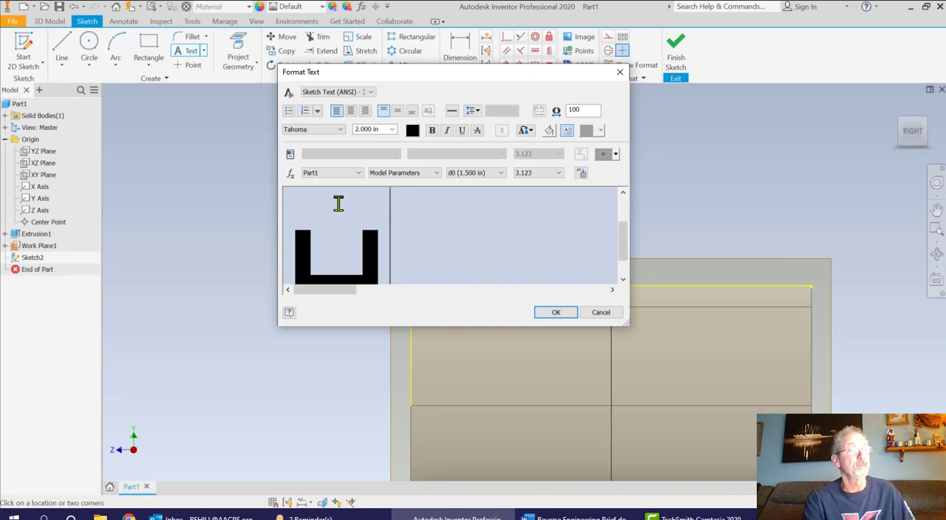
pyautogui.click(558, 313)
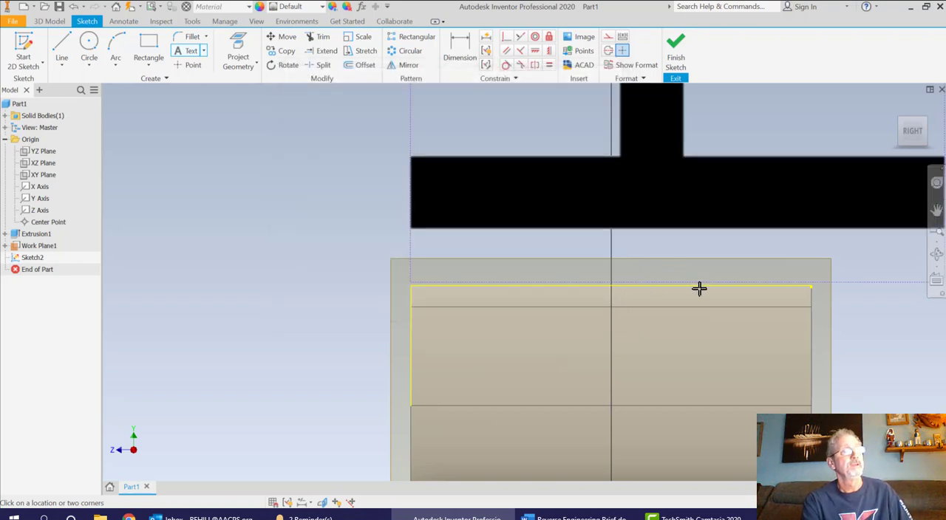
pyautogui.scroll(-5, 699, 289)
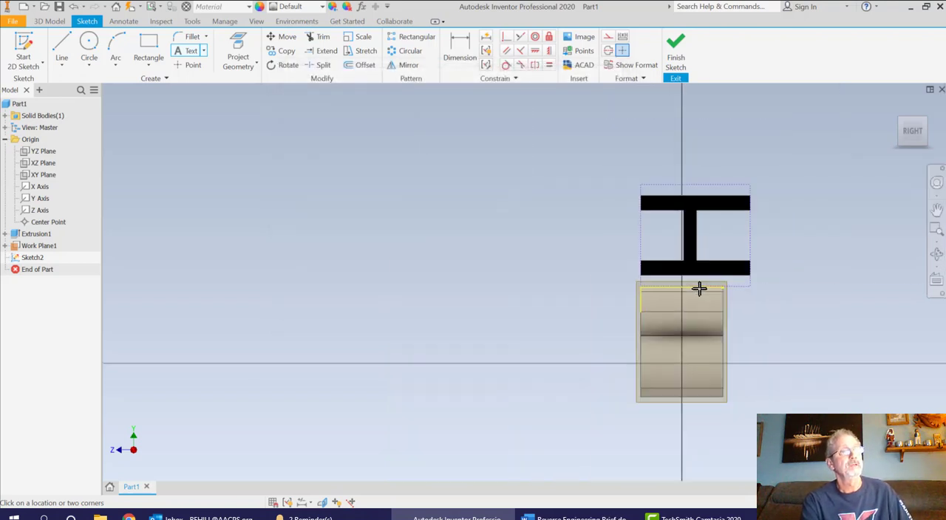
pyautogui.click(754, 243)
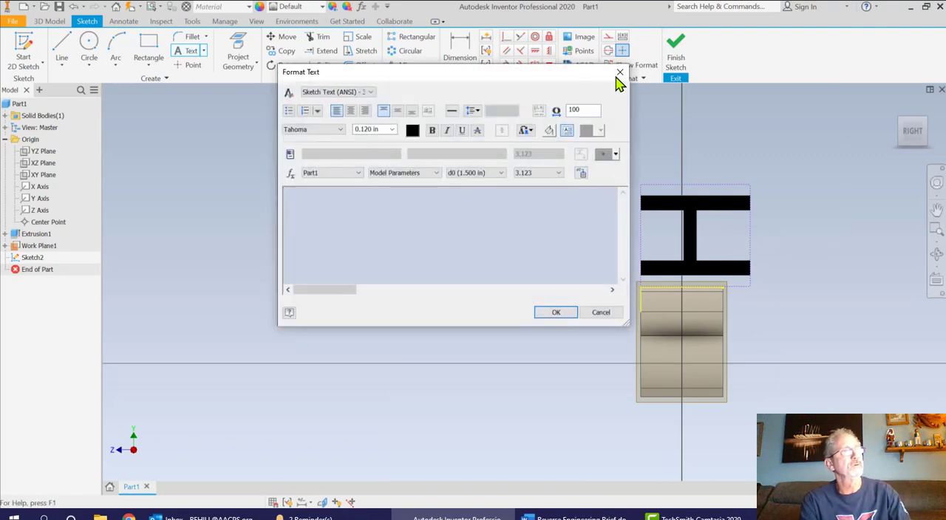
pyautogui.click(619, 72)
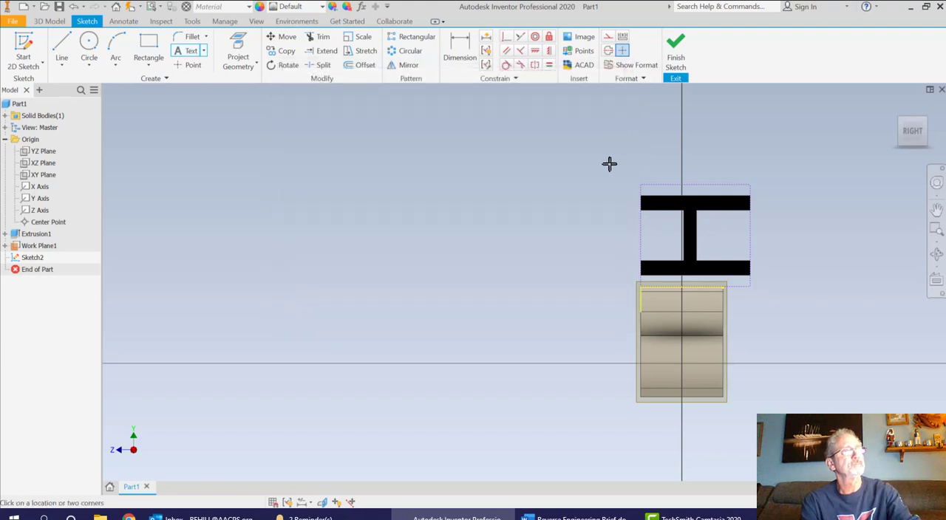
pyautogui.click(721, 257)
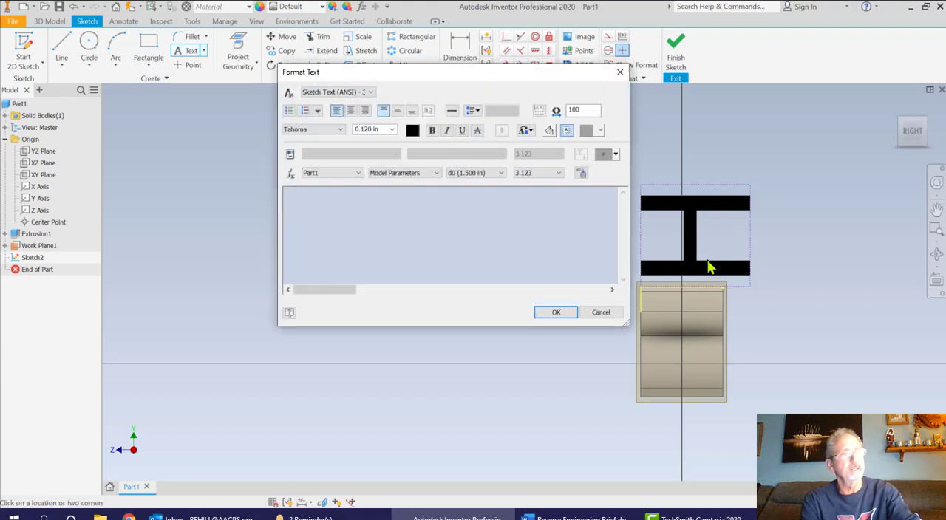
pyautogui.click(620, 72)
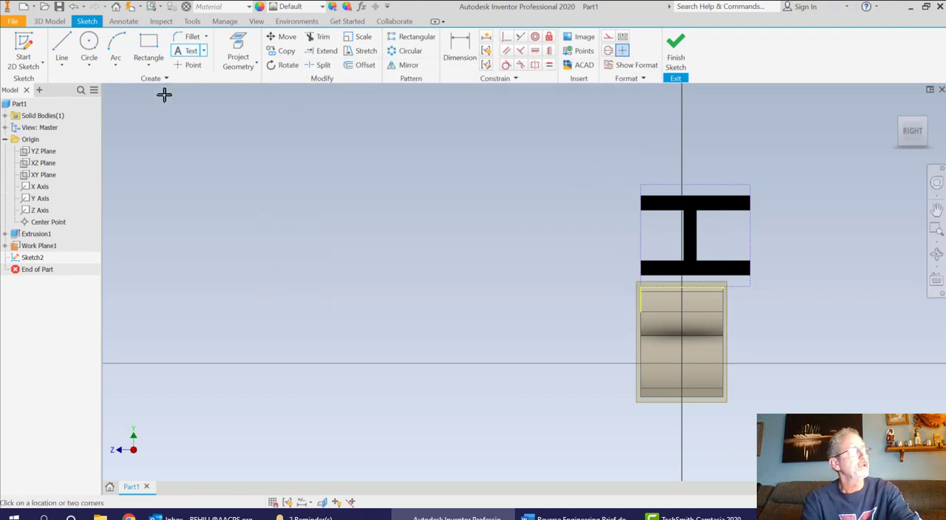
pyautogui.press('Escape')
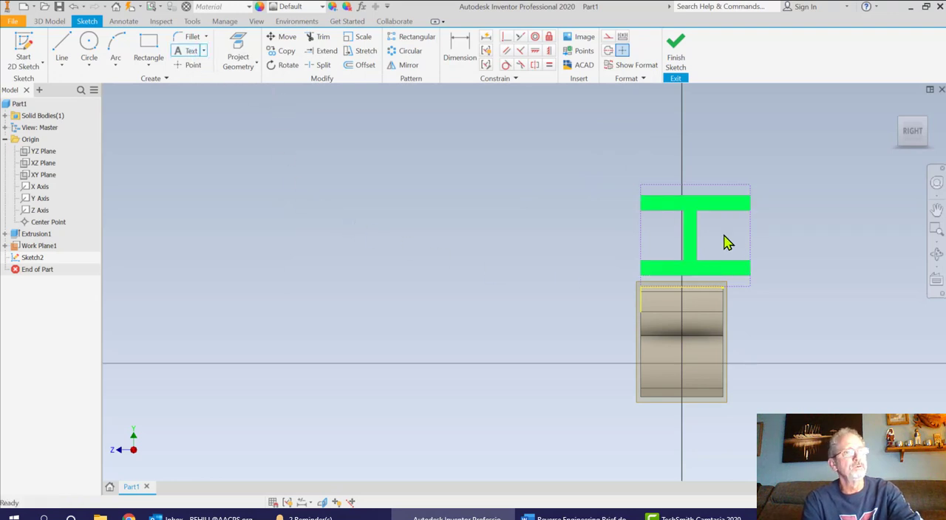
pyautogui.doubleClick(693, 235)
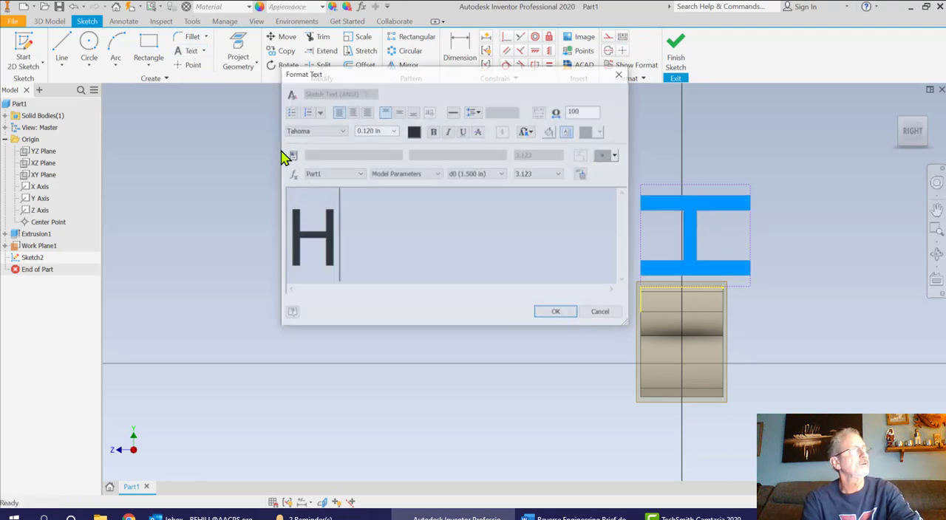
pyautogui.click(619, 74)
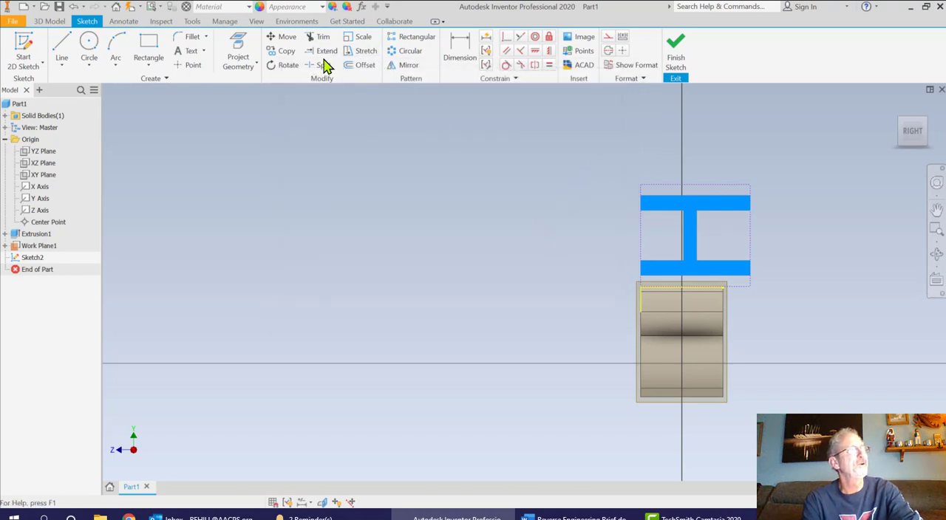
# Rotate the H text 270 degrees about the upper front corner of the B's side so it stands upright over the block
pyautogui.click(288, 68)
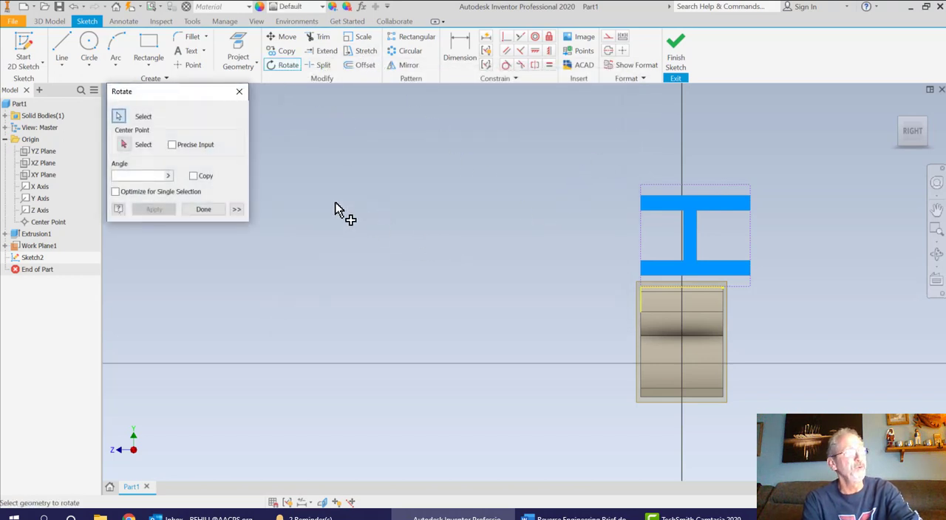
pyautogui.click(123, 145)
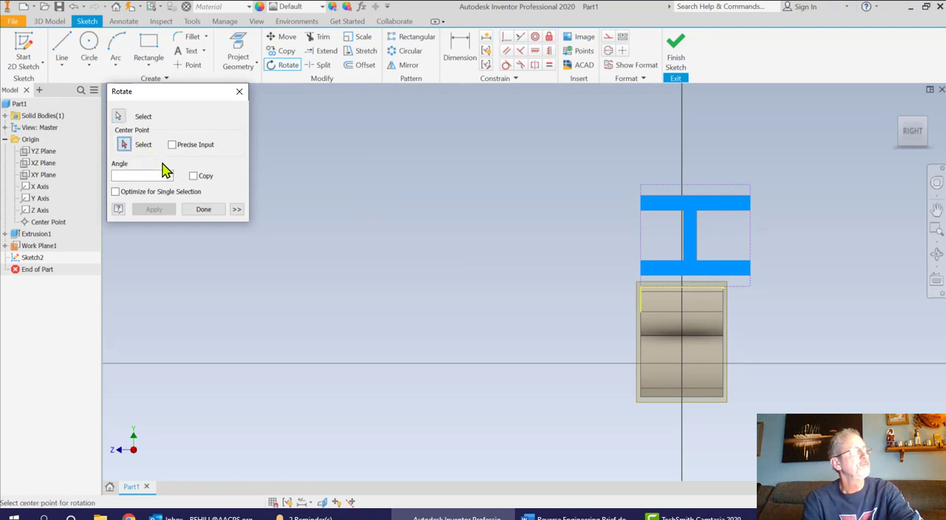
pyautogui.click(118, 116)
pyautogui.click(686, 256)
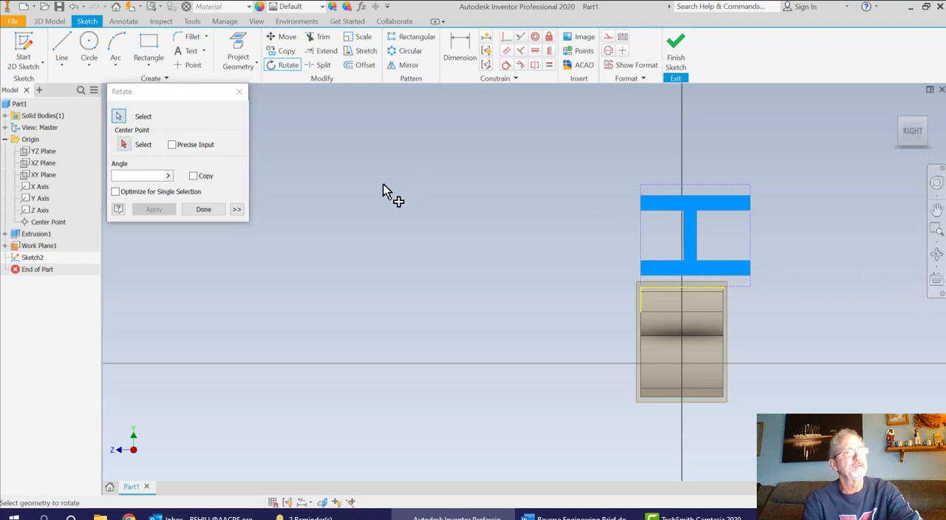
pyautogui.click(124, 146)
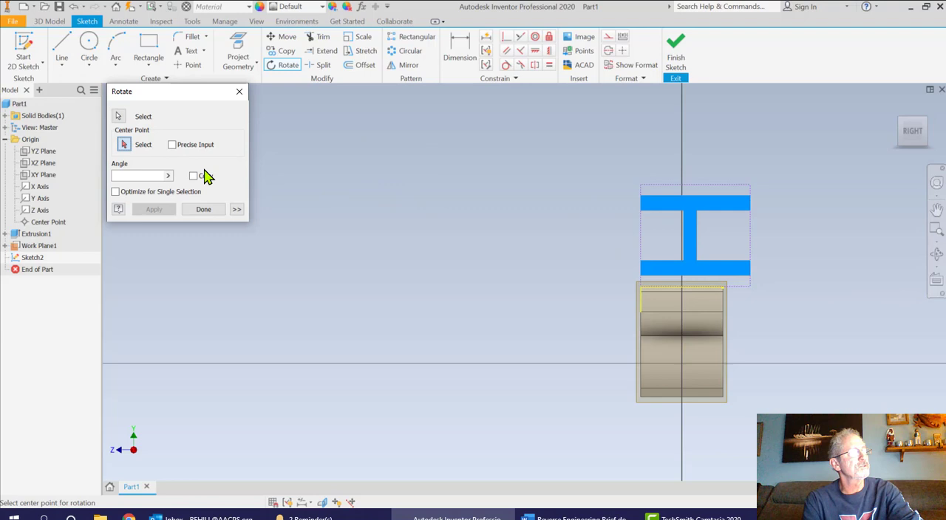
pyautogui.click(641, 287)
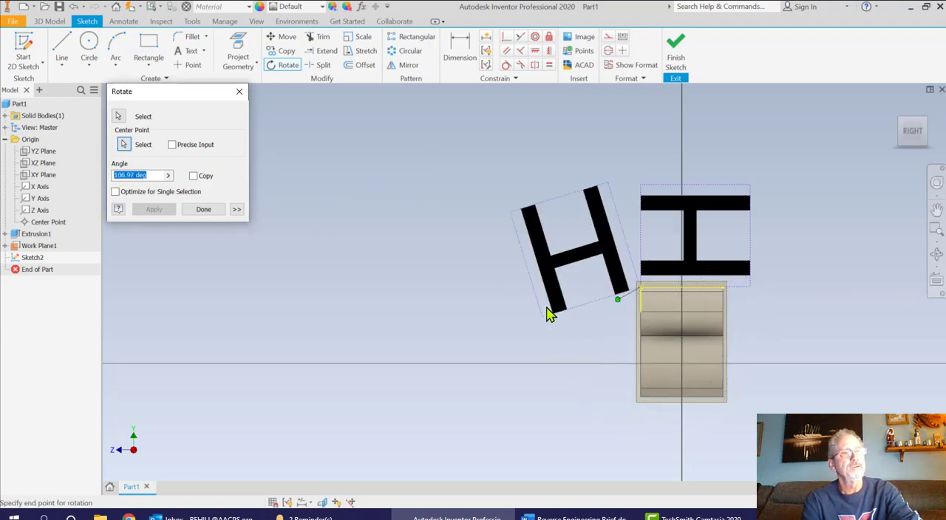
pyautogui.click(726, 295)
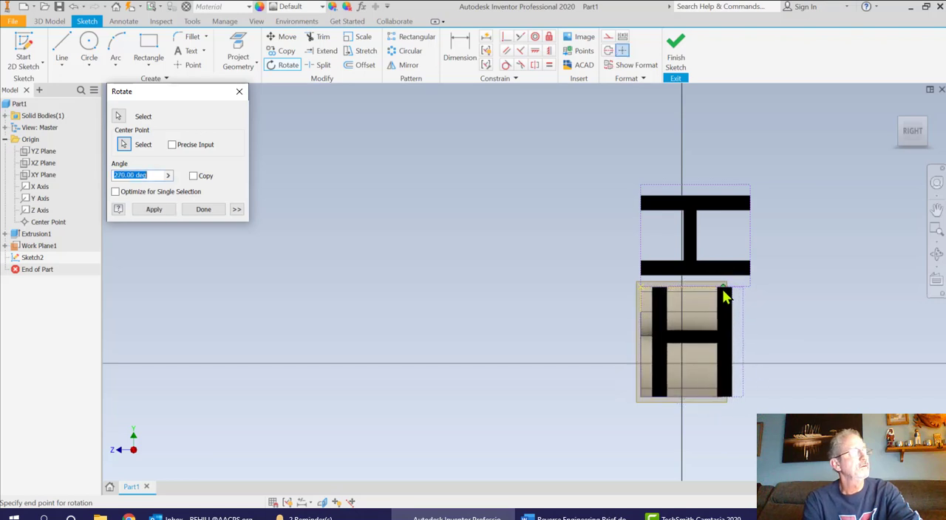
pyautogui.click(724, 292)
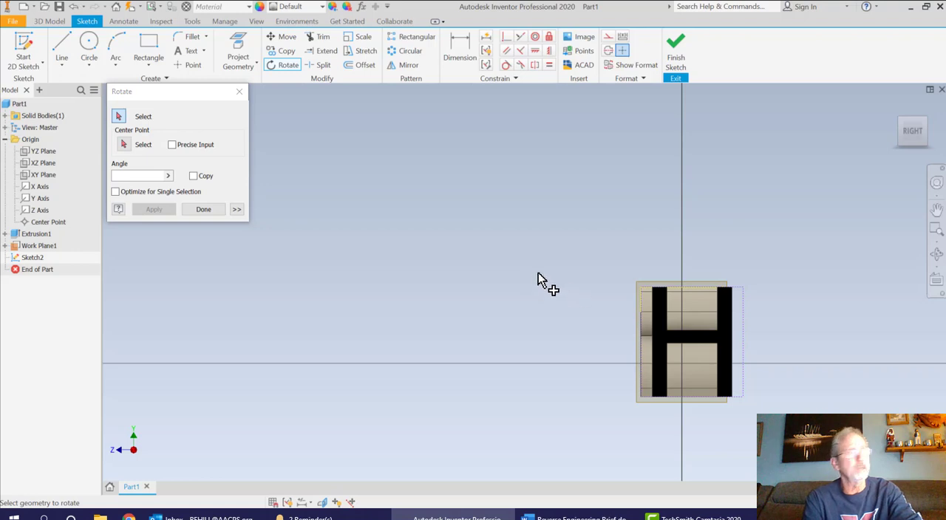
pyautogui.click(238, 91)
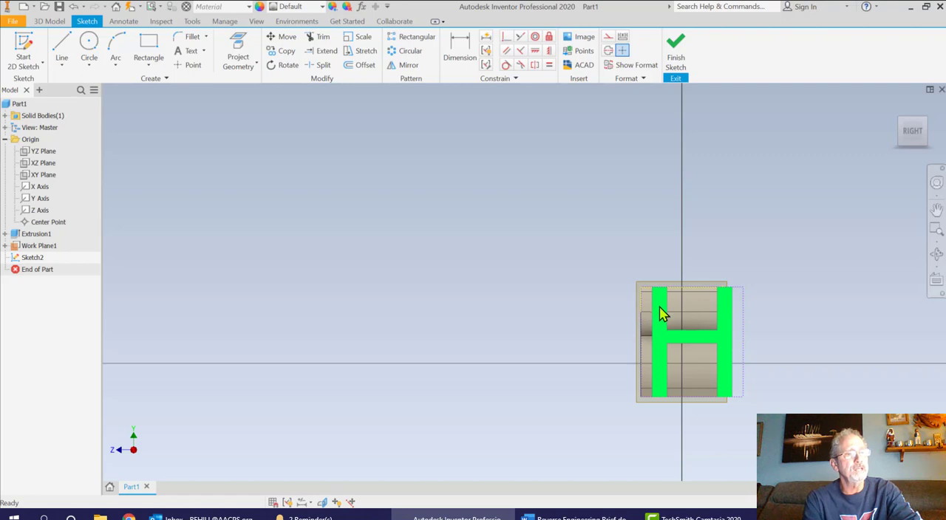
# Move the H text until its top meets the projected top edge and it sits centred across the B's side
pyautogui.moveTo(662, 314); pyautogui.dragTo(649, 311)
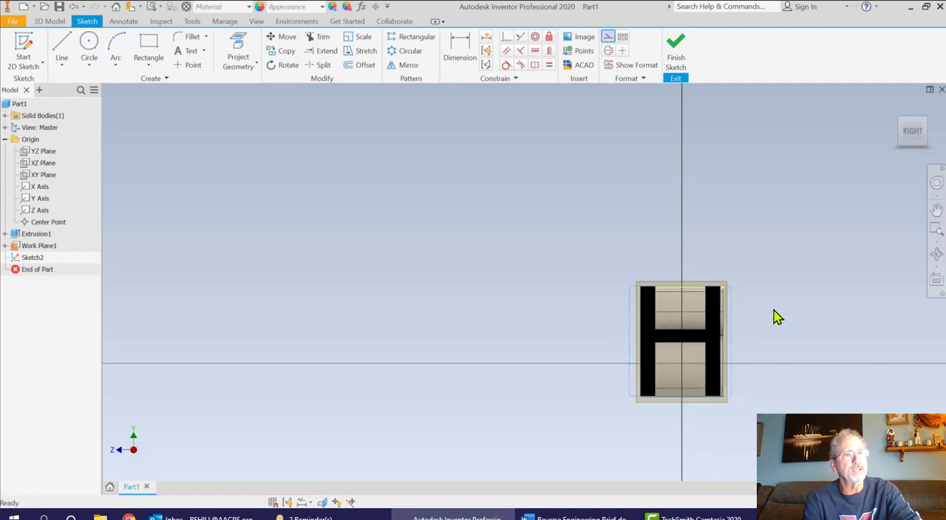
pyautogui.scroll(5, 681, 334)
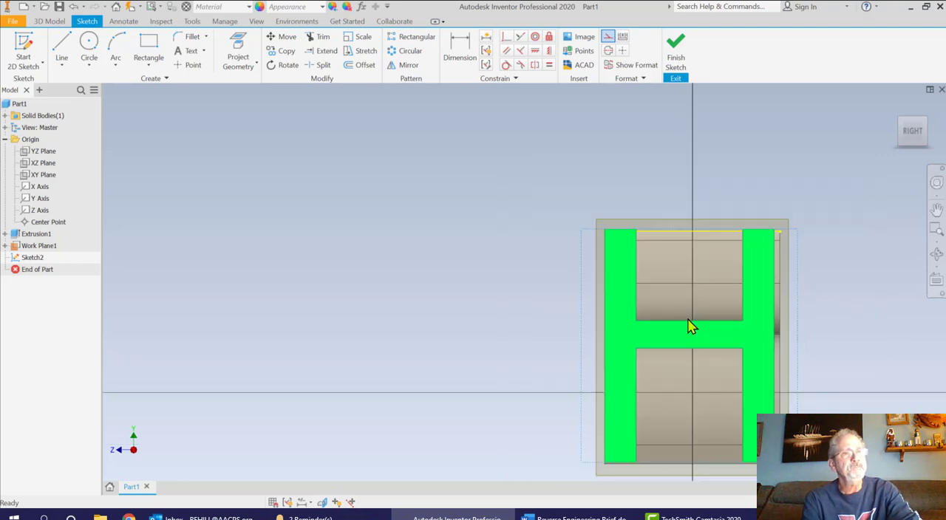
pyautogui.moveTo(635, 316)
pyautogui.mouseDown()
pyautogui.moveTo(623, 316)
pyautogui.moveTo(642, 323)
pyautogui.moveTo(623, 311)
pyautogui.moveTo(636, 310)
pyautogui.mouseUp()
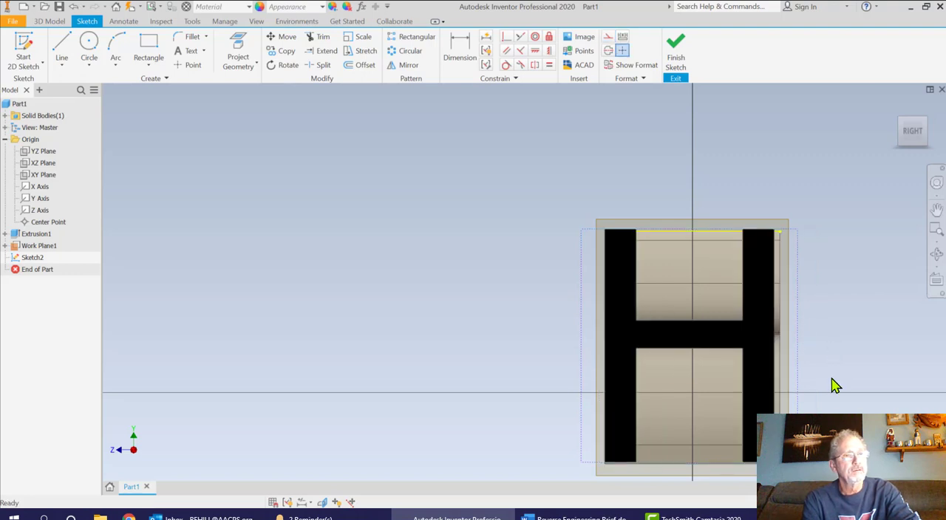
pyautogui.click(764, 387)
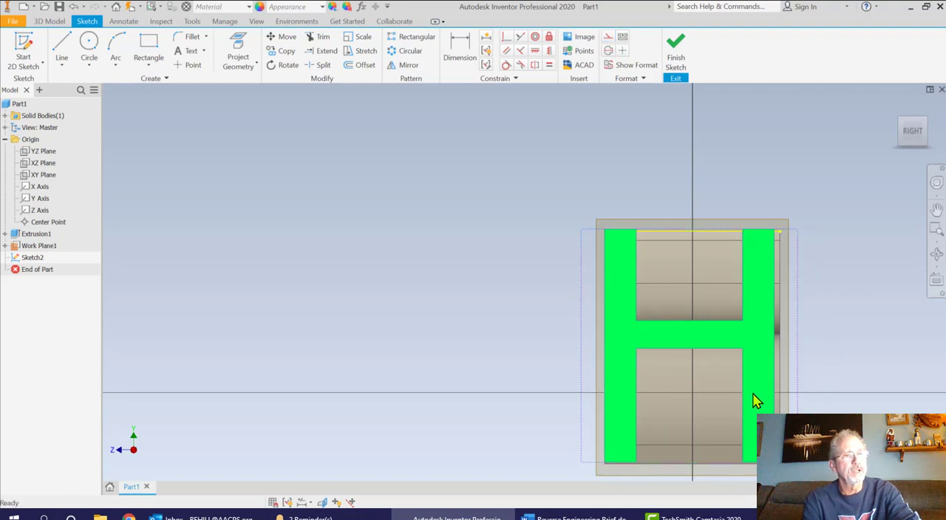
pyautogui.moveTo(752, 394); pyautogui.dragTo(753, 393)
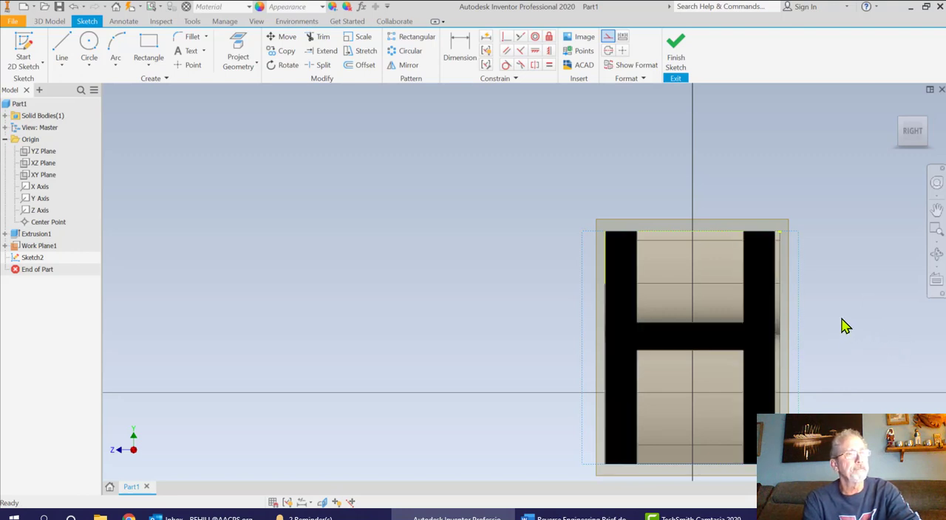
pyautogui.click(774, 292)
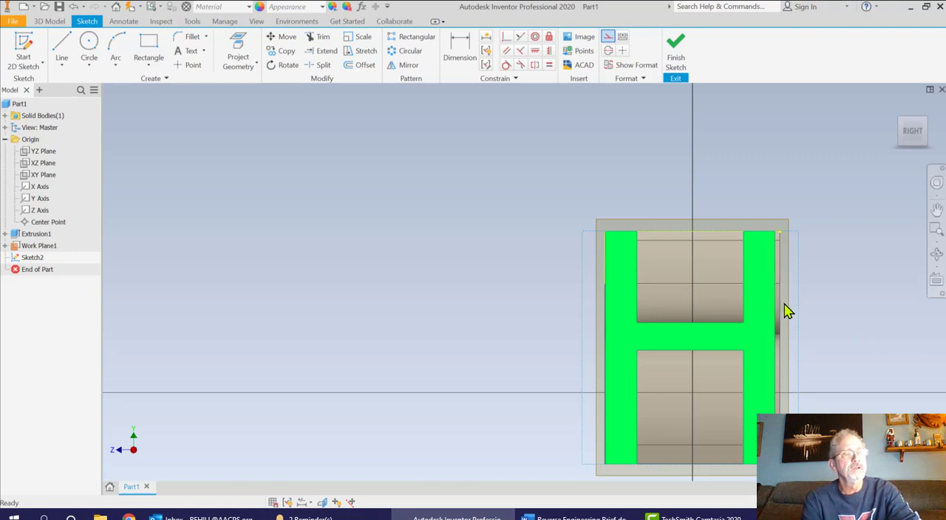
pyautogui.moveTo(763, 325); pyautogui.dragTo(764, 324)
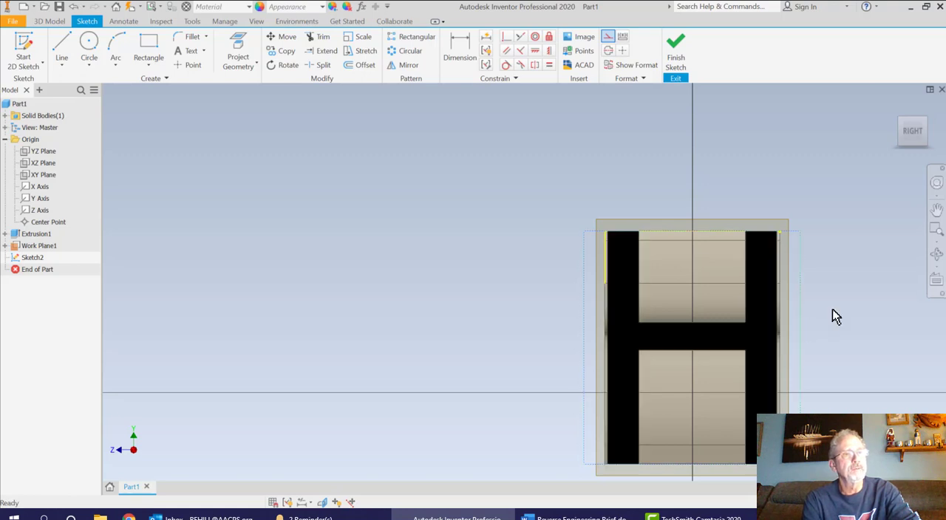
# Move the H text until its top and rear side meet the block's projected top edge and upper rear corner, and finish the sketch
pyautogui.click(895, 109)
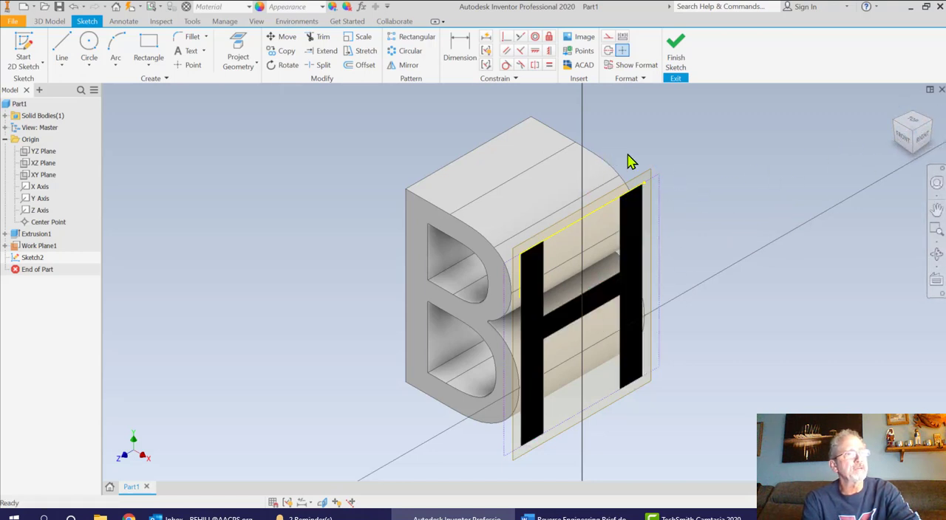
pyautogui.click(923, 143)
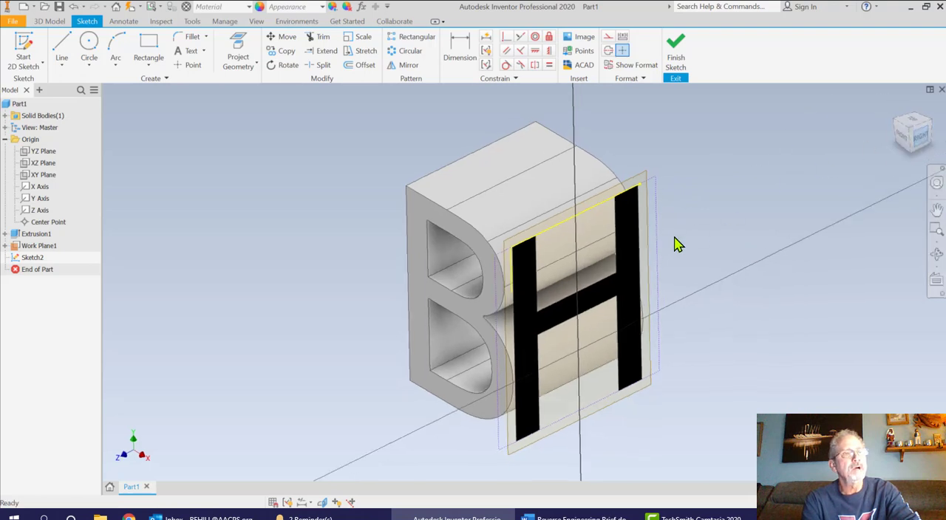
pyautogui.scroll(-4, 588, 276)
pyautogui.click(574, 260)
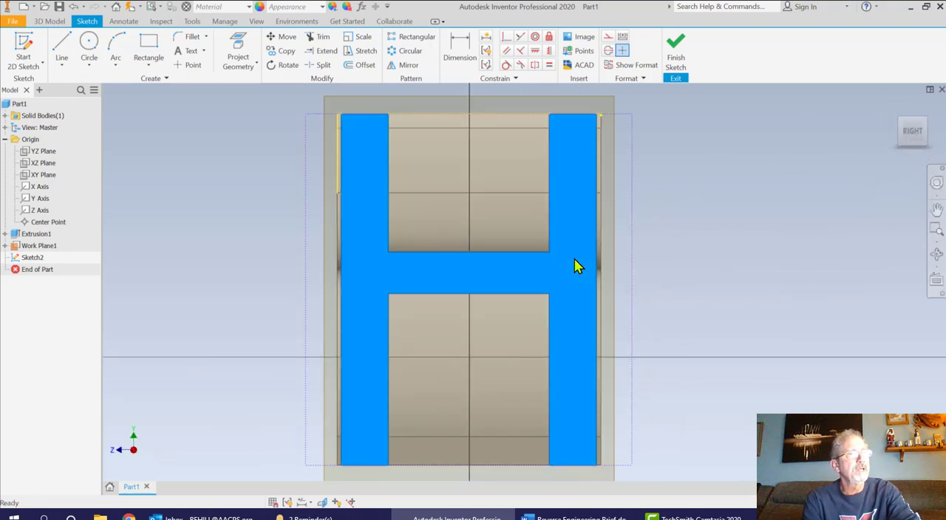
pyautogui.moveTo(578, 266); pyautogui.dragTo(580, 259)
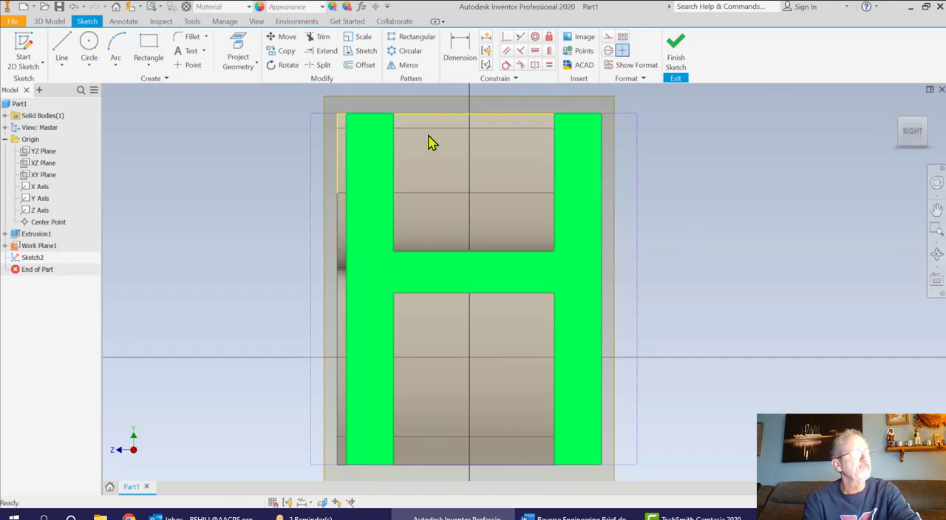
pyautogui.click(681, 62)
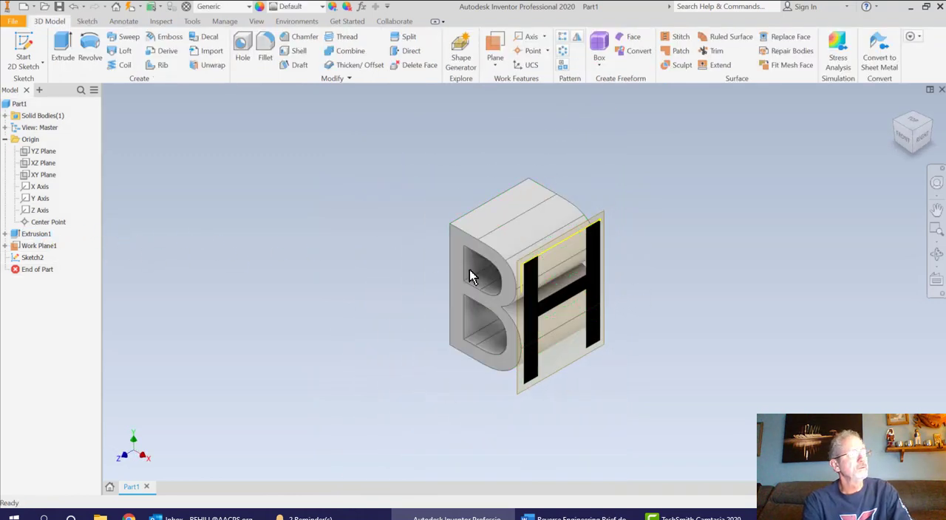
# Try to measure the gap between the block's upper front side edge and the near side of the H
pyautogui.click(920, 140)
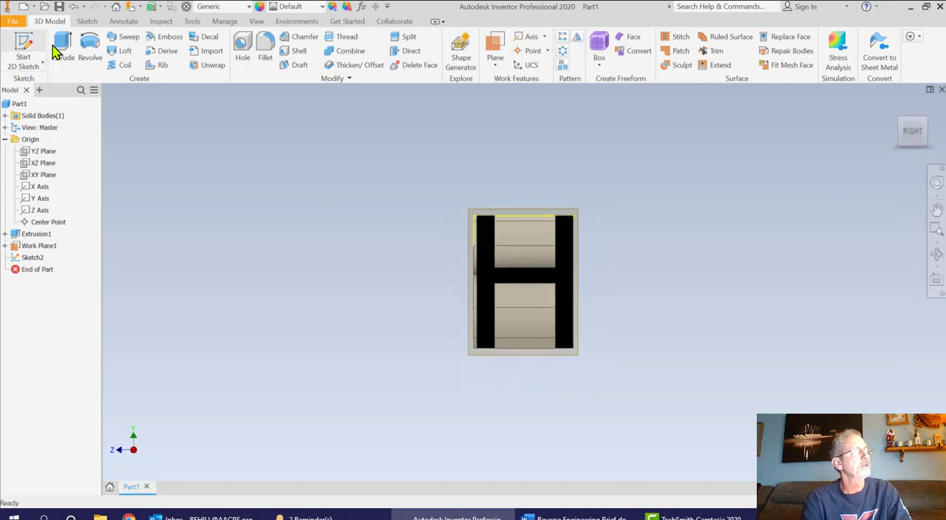
pyautogui.click(161, 21)
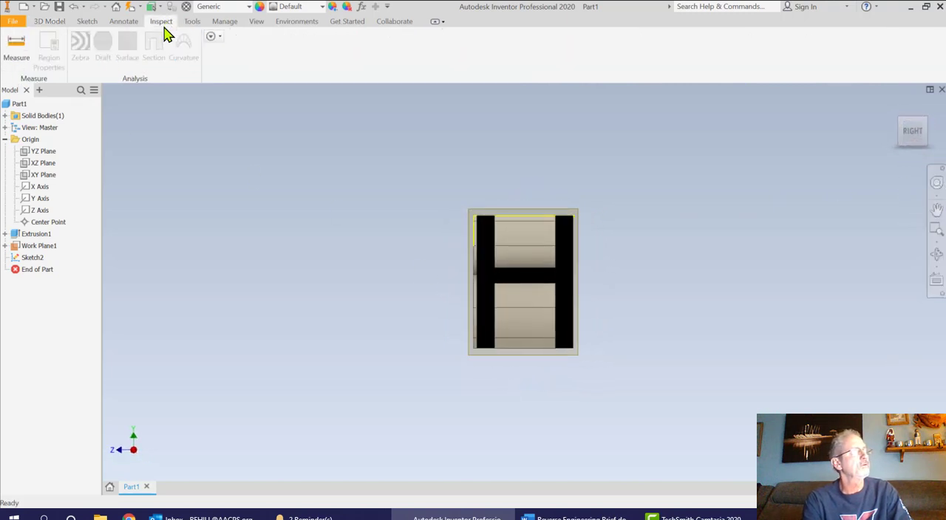
pyautogui.click(21, 46)
pyautogui.scroll(-5, 483, 254)
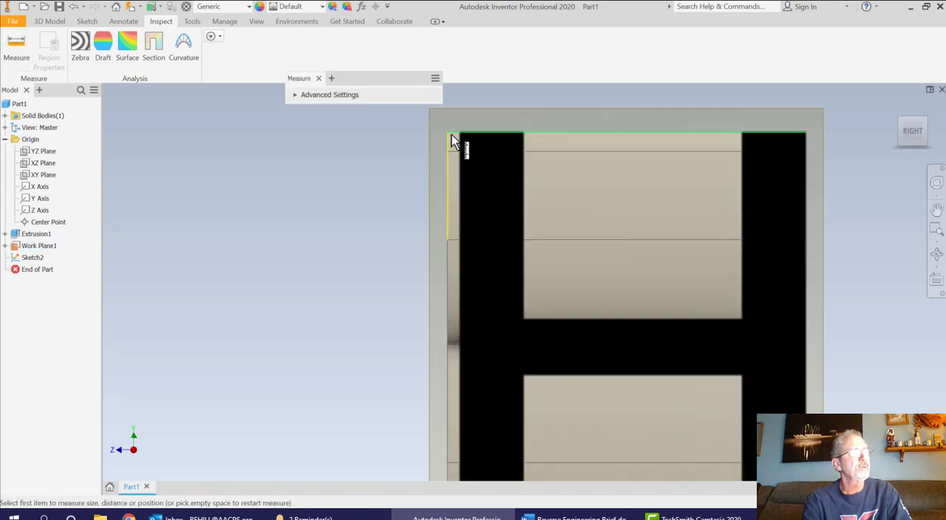
pyautogui.click(447, 140)
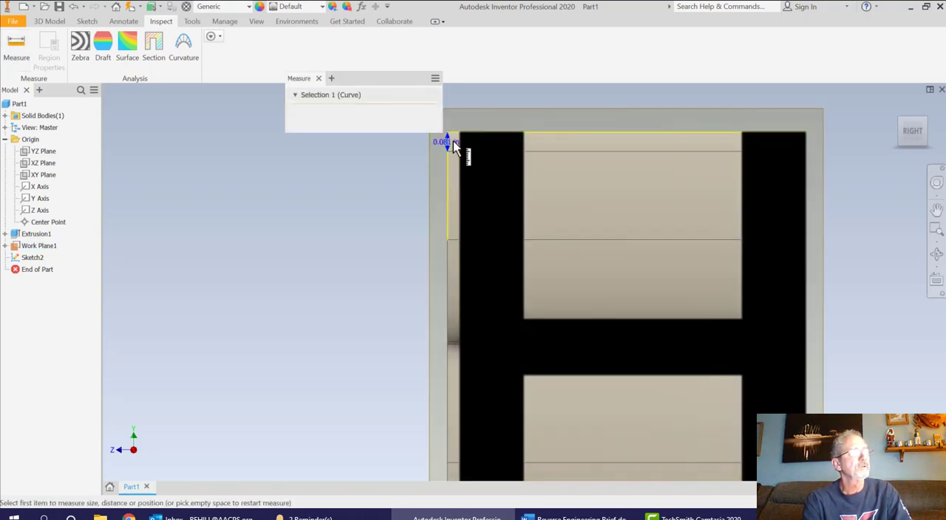
pyautogui.click(462, 140)
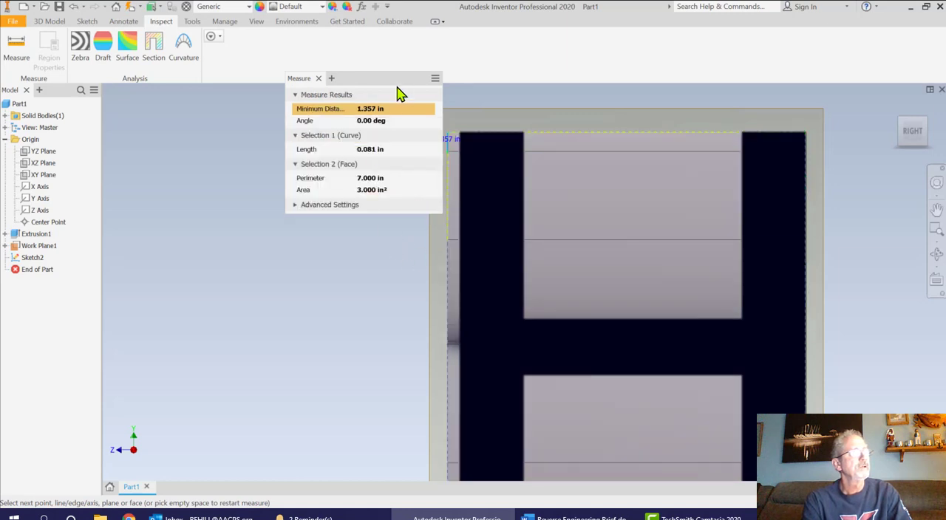
pyautogui.moveTo(386, 81); pyautogui.dragTo(328, 92)
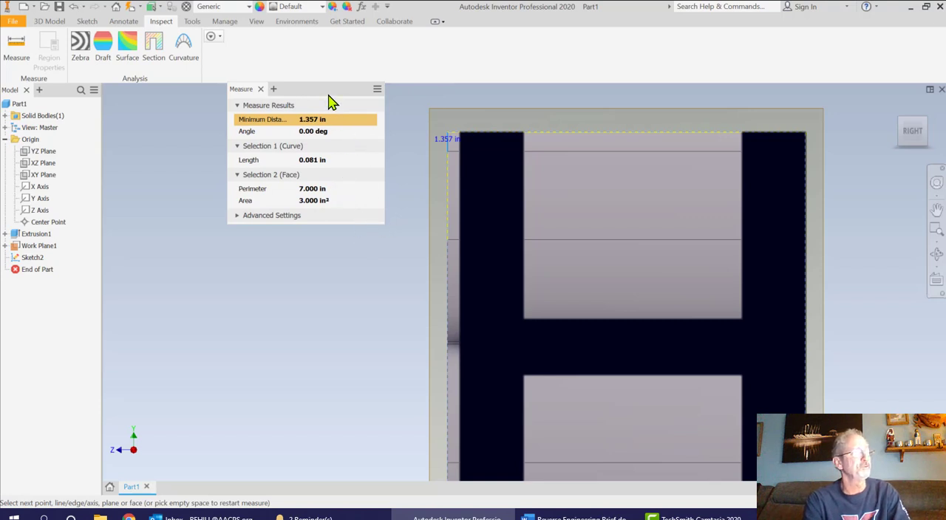
pyautogui.click(260, 89)
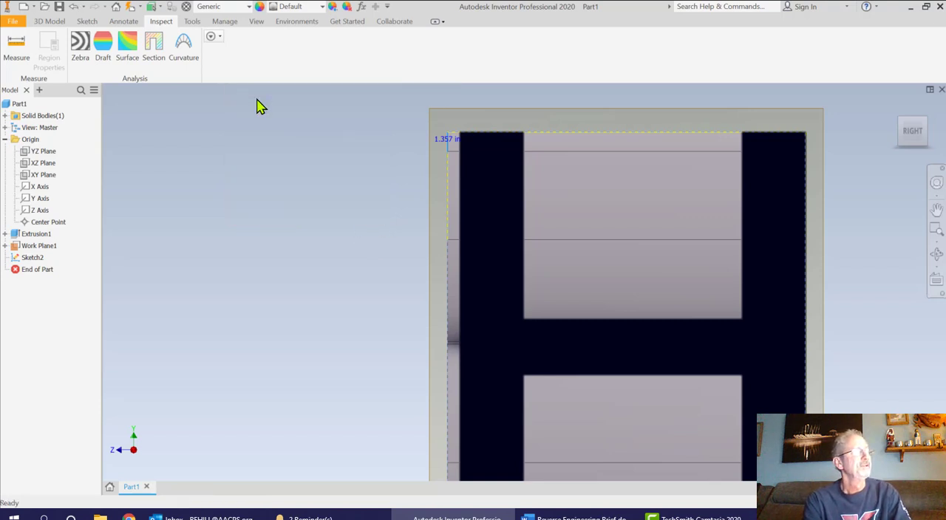
pyautogui.click(16, 42)
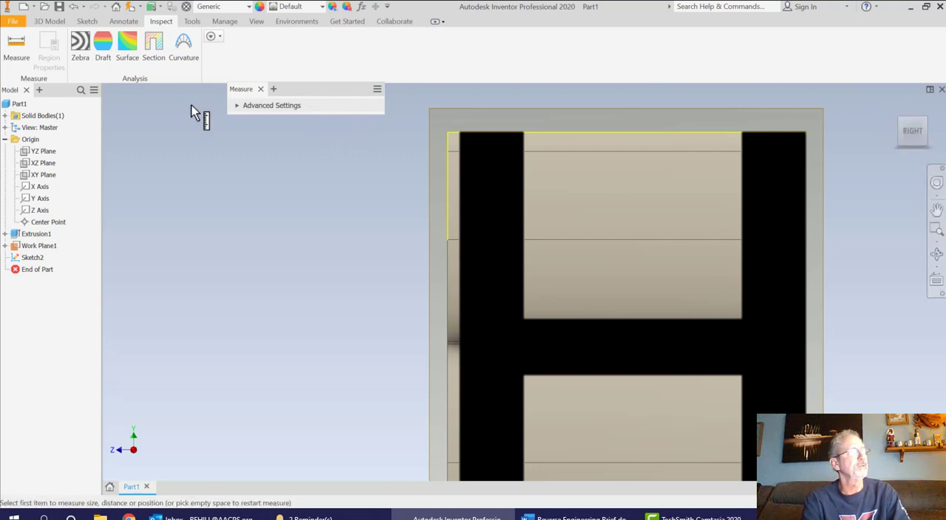
pyautogui.click(64, 23)
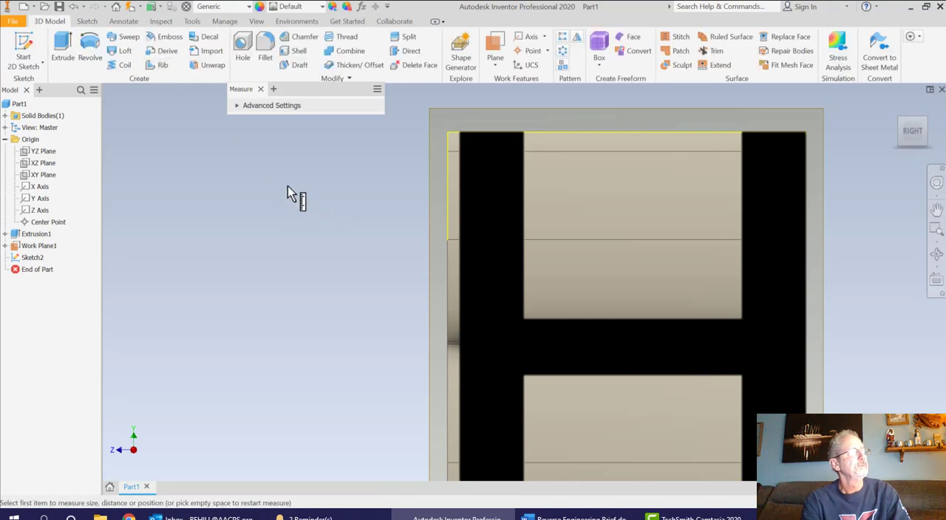
pyautogui.click(261, 89)
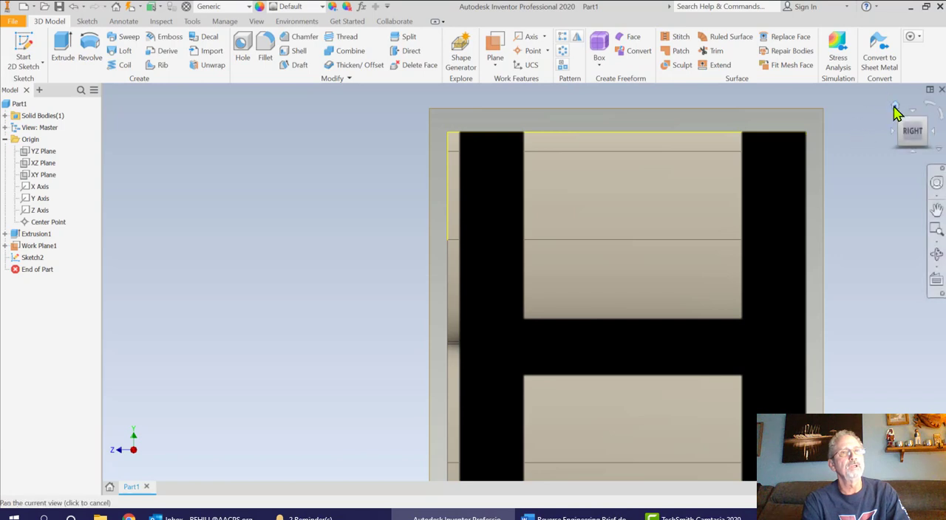
# Extrude the H text 1.5 in back through the B in the flipped direction, using the Intersect operation
pyautogui.click(895, 108)
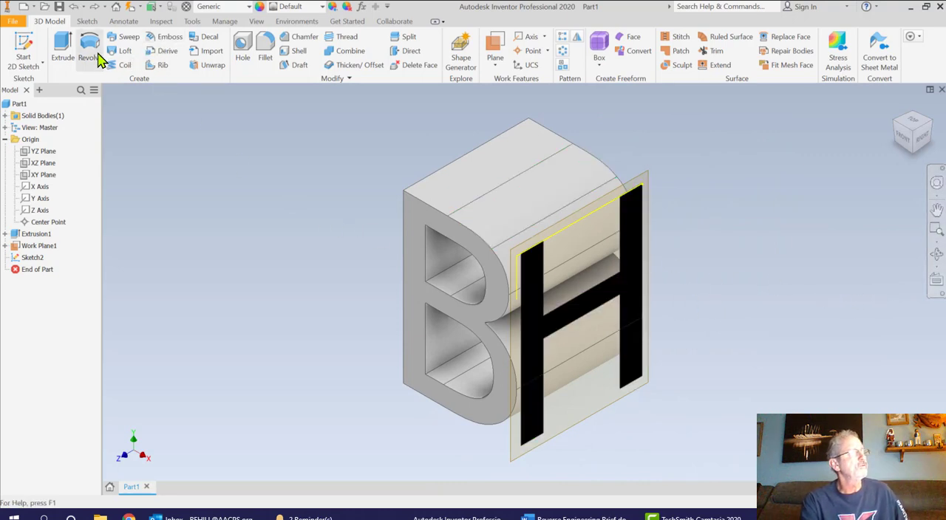
pyautogui.click(64, 47)
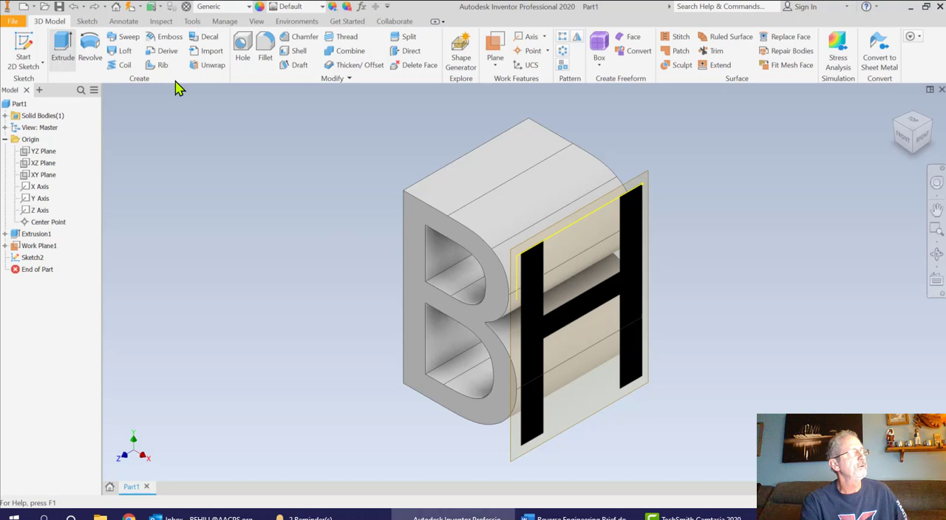
pyautogui.click(539, 298)
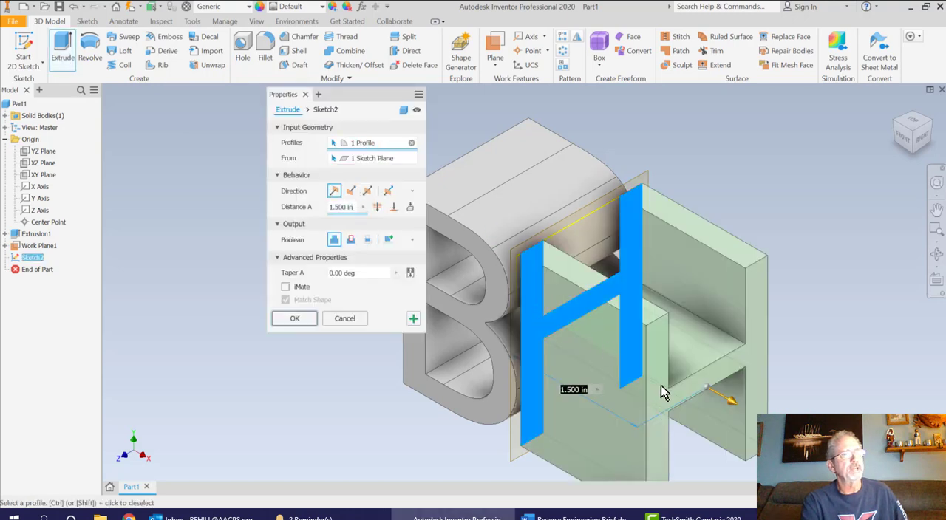
pyautogui.click(351, 192)
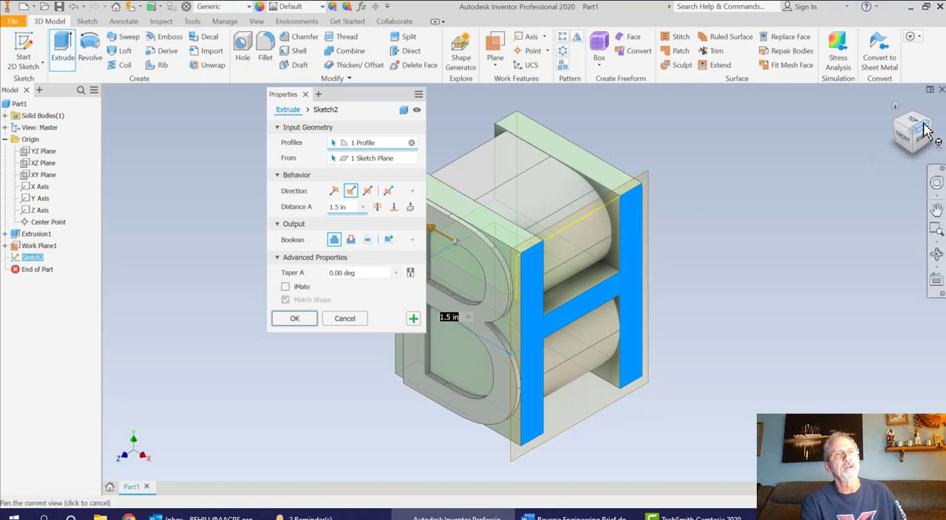
pyautogui.moveTo(933, 127); pyautogui.dragTo(764, 213)
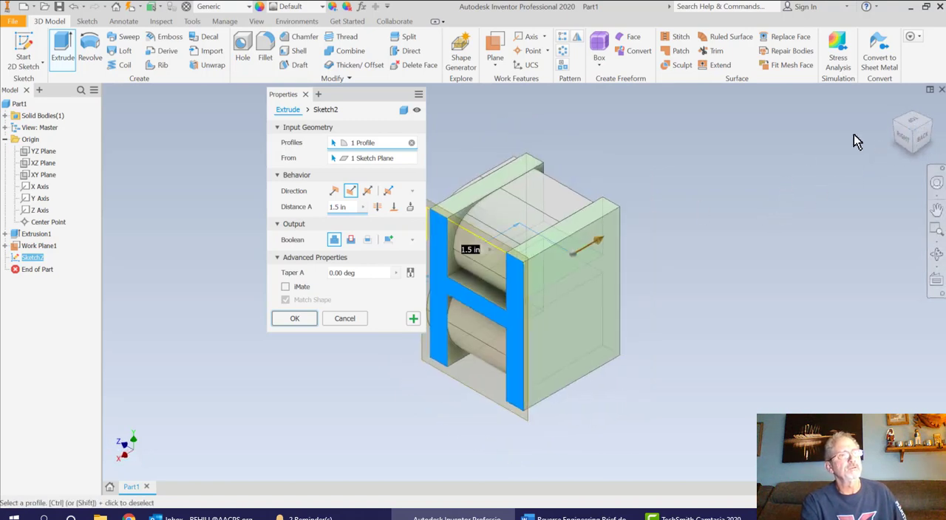
pyautogui.click(903, 127)
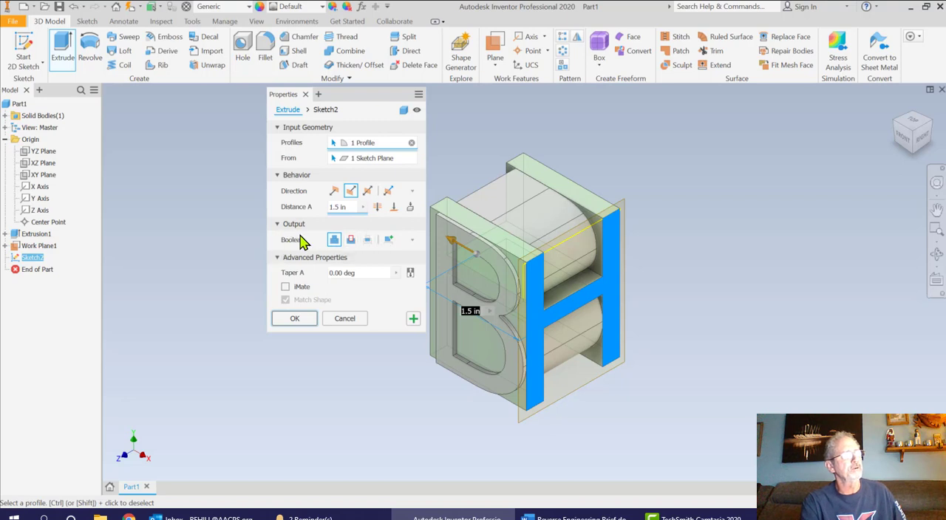
pyautogui.click(368, 240)
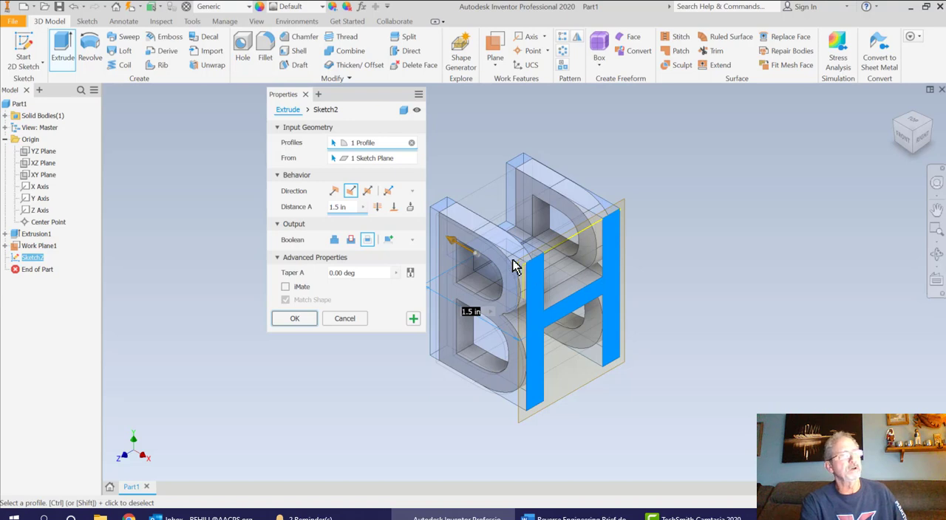
pyautogui.click(295, 320)
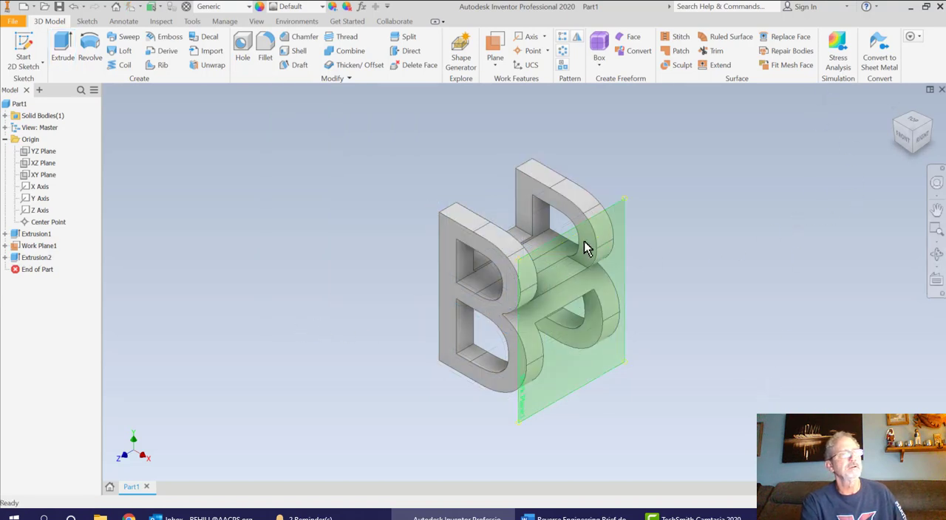
# Hide the tangent work plane at the side of the combined B and H solid
pyautogui.click(936, 254)
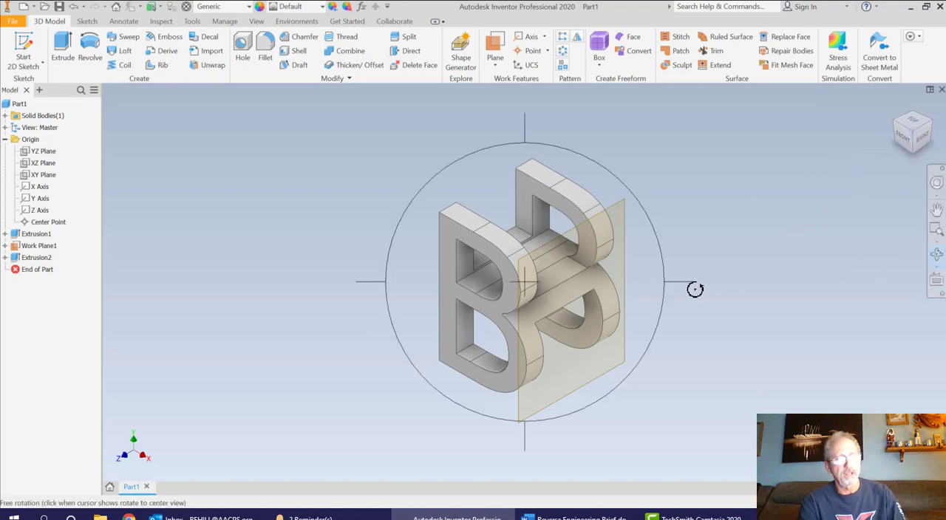
pyautogui.moveTo(687, 286); pyautogui.dragTo(708, 298)
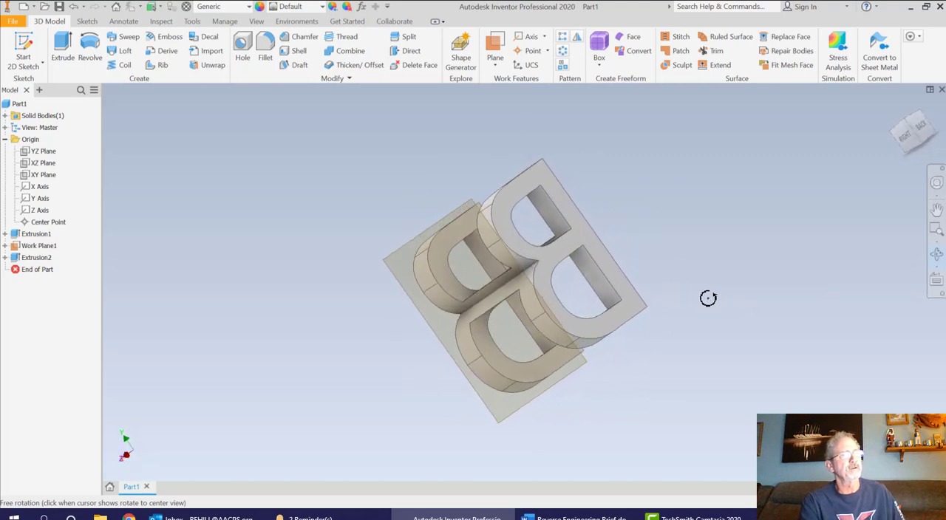
pyautogui.click(904, 140)
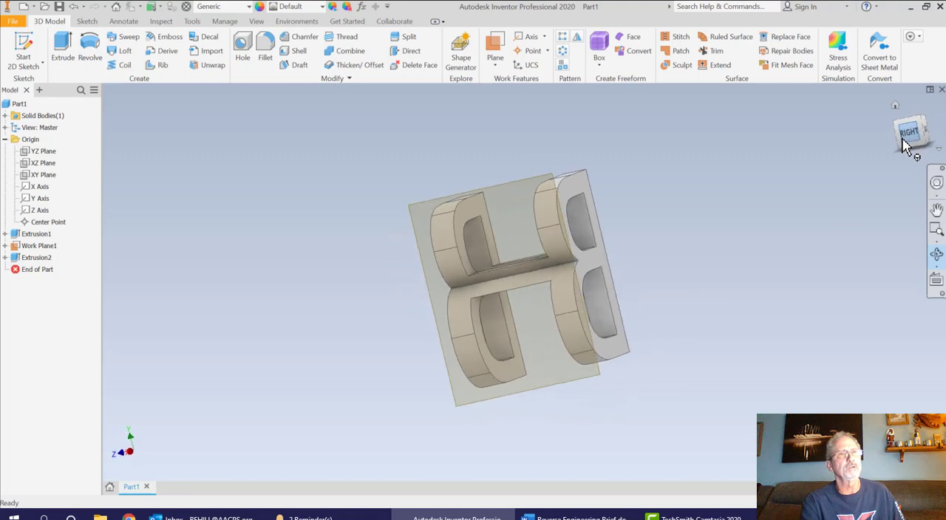
pyautogui.moveTo(879, 261); pyautogui.dragTo(809, 266)
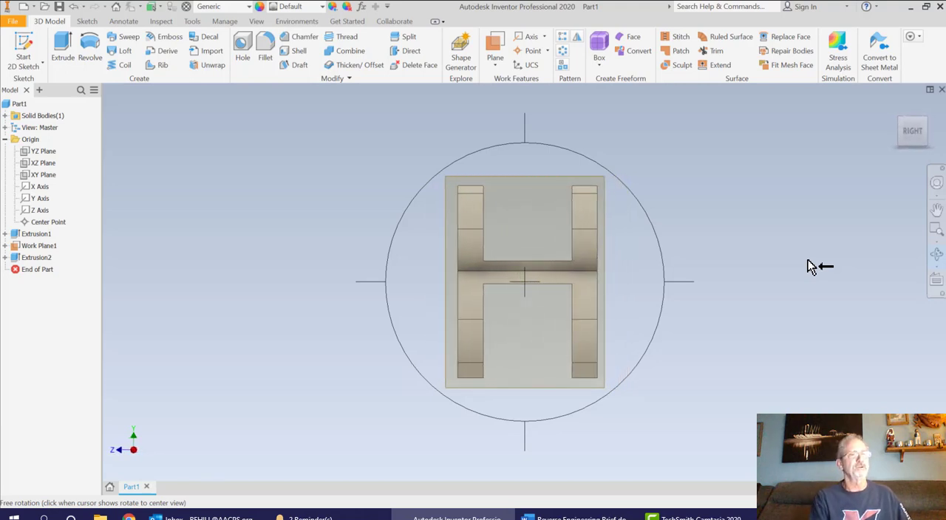
pyautogui.click(800, 202)
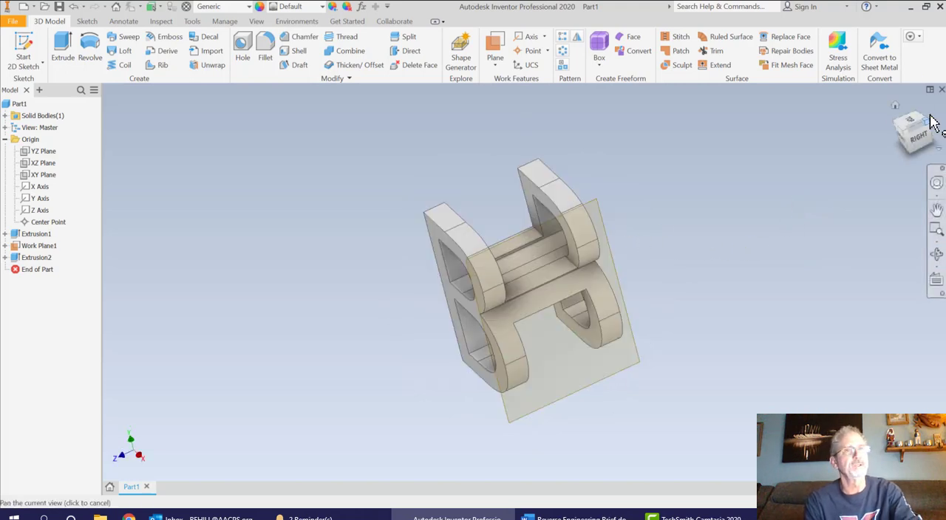
pyautogui.click(893, 111)
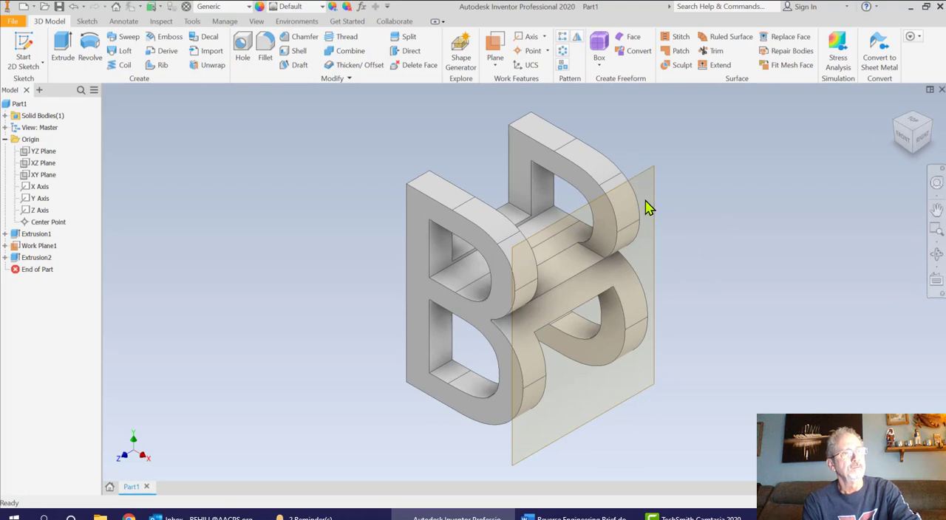
pyautogui.rightClick(35, 247)
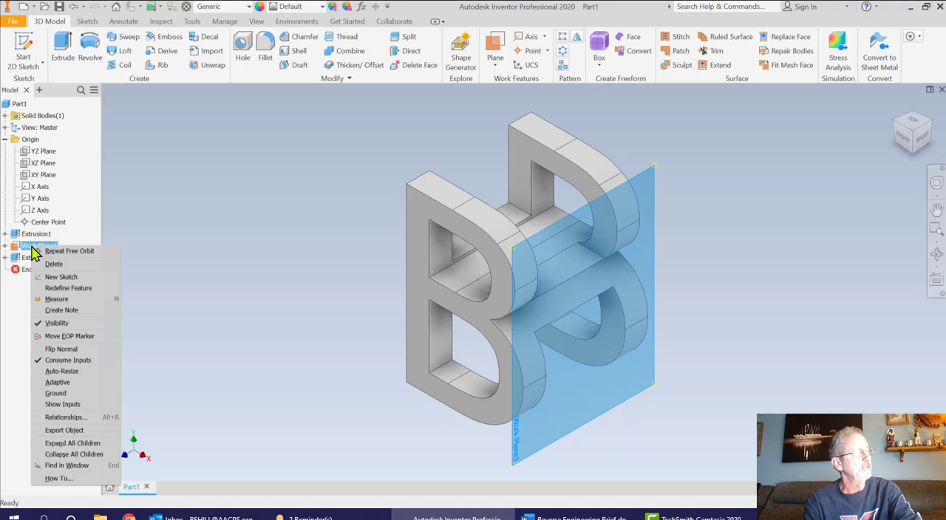
pyautogui.click(58, 324)
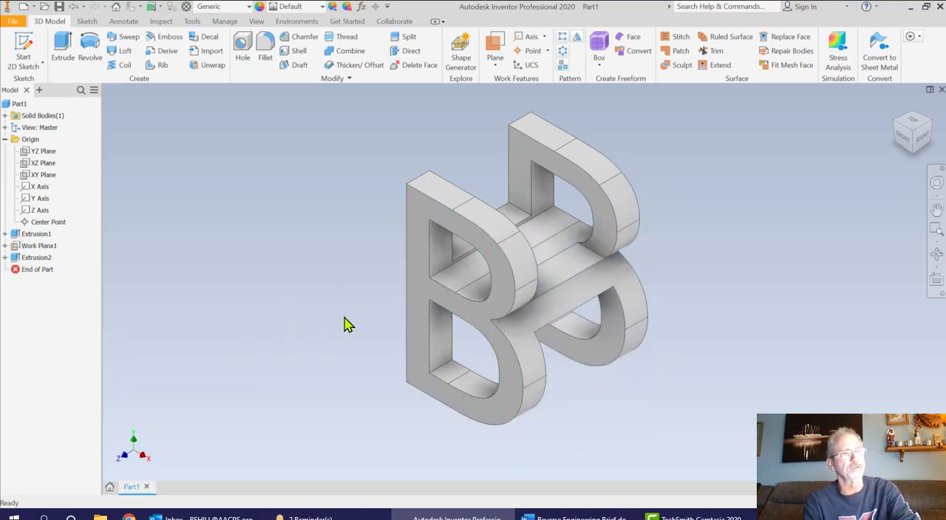
# Measure the depth edges across the top of the front and rear B sections to compare the H's two uprights
pyautogui.click(919, 141)
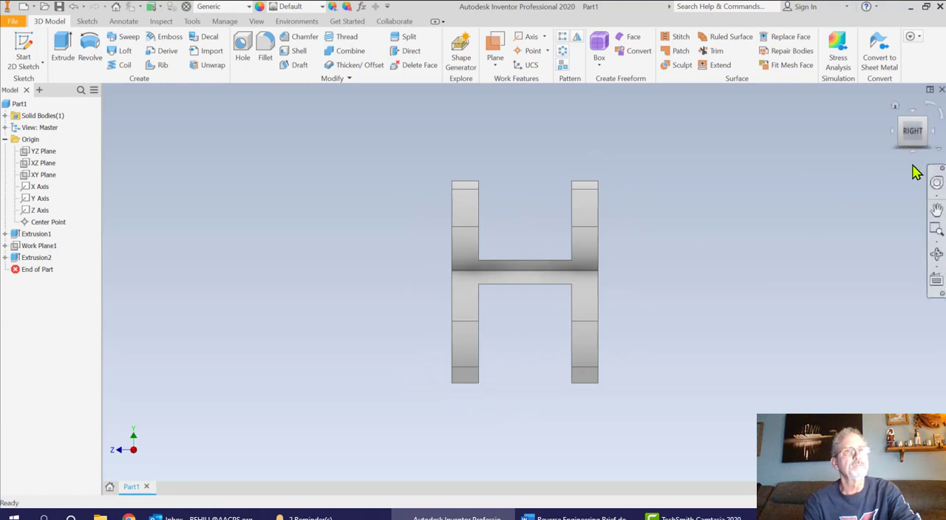
pyautogui.click(895, 106)
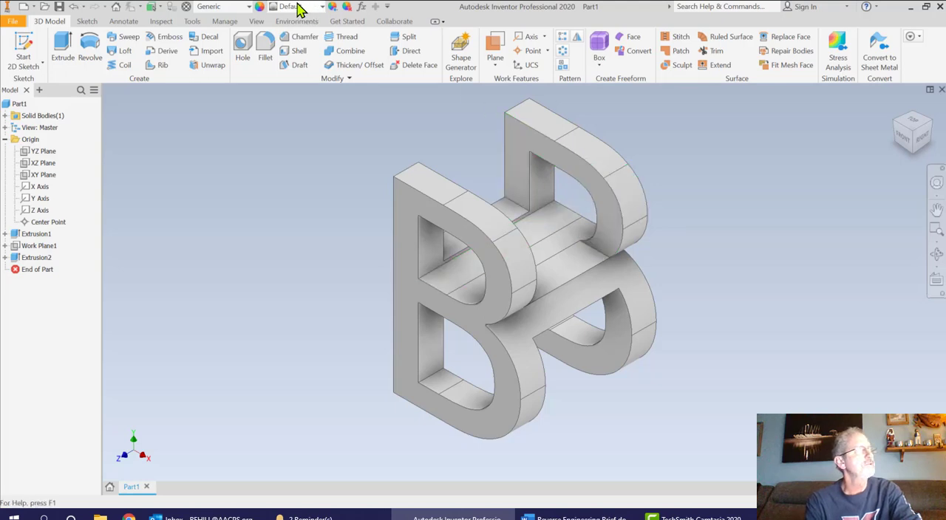
pyautogui.click(161, 22)
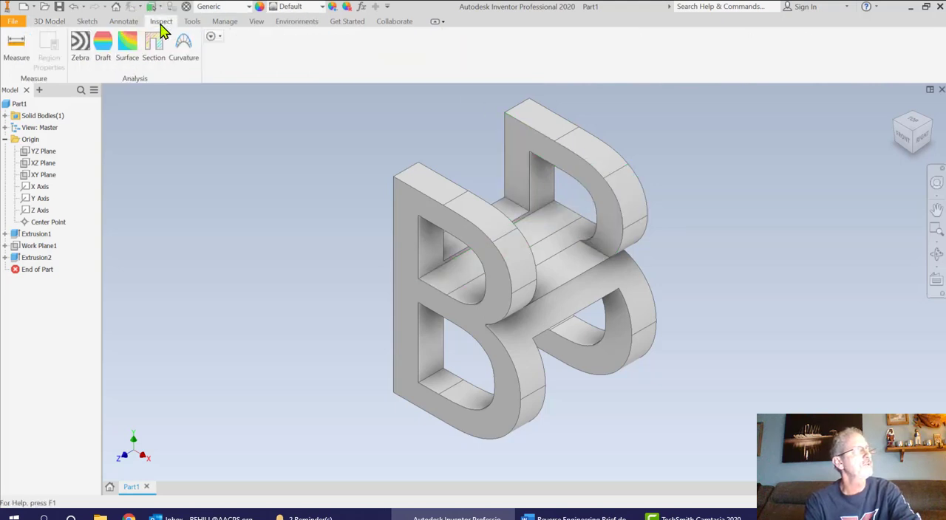
pyautogui.click(17, 44)
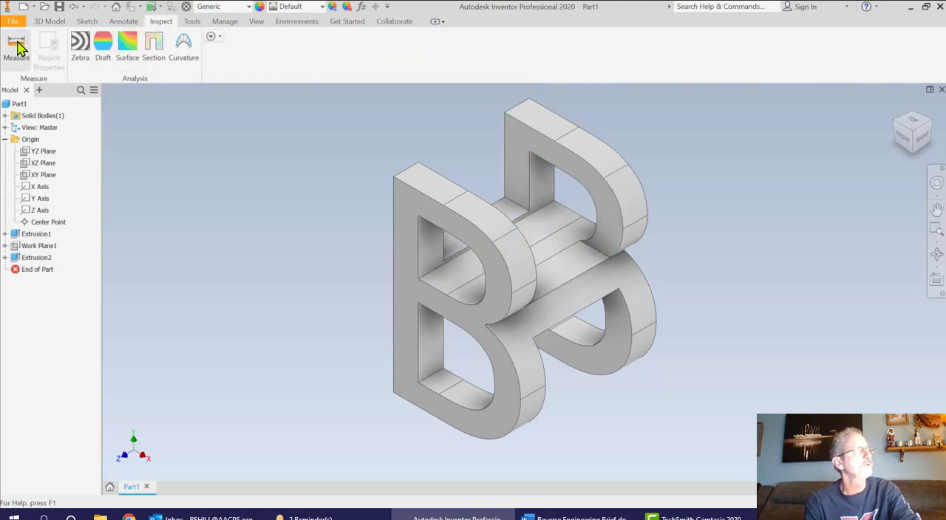
pyautogui.click(451, 199)
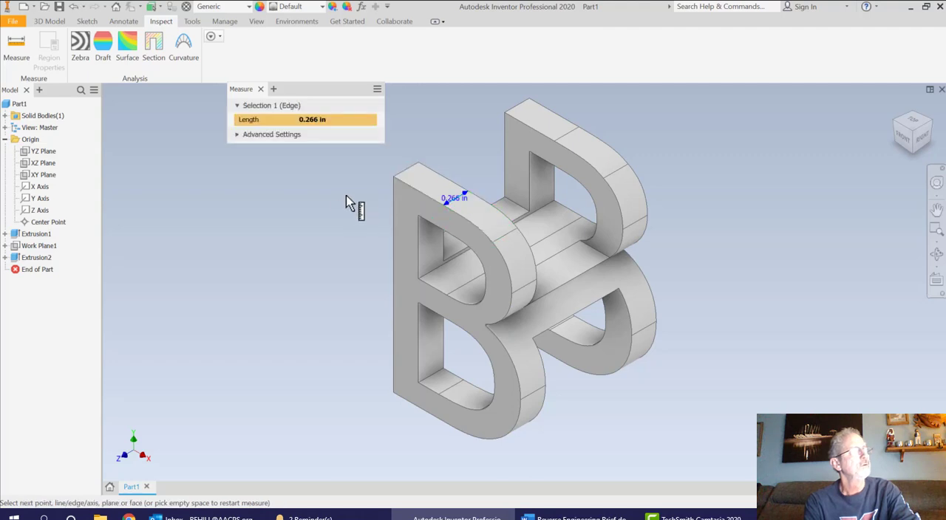
pyautogui.click(569, 144)
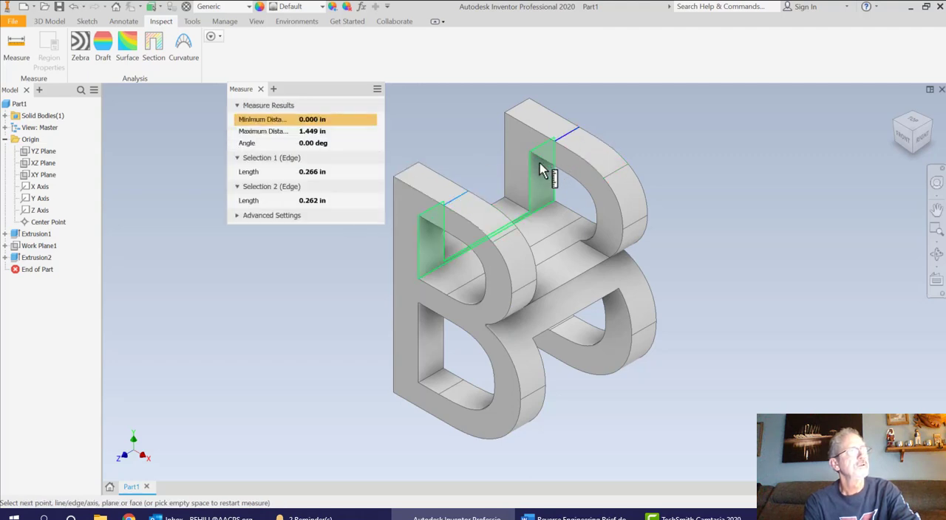
pyautogui.click(567, 135)
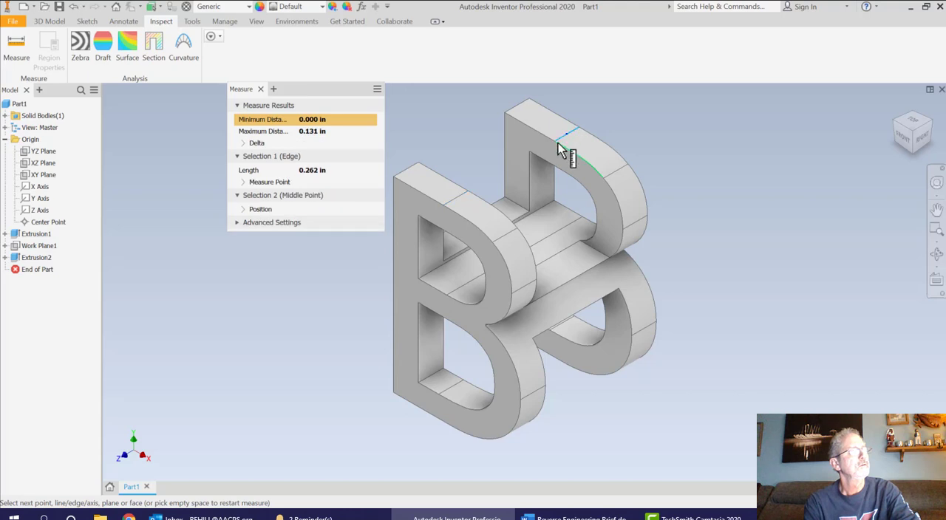
pyautogui.click(557, 142)
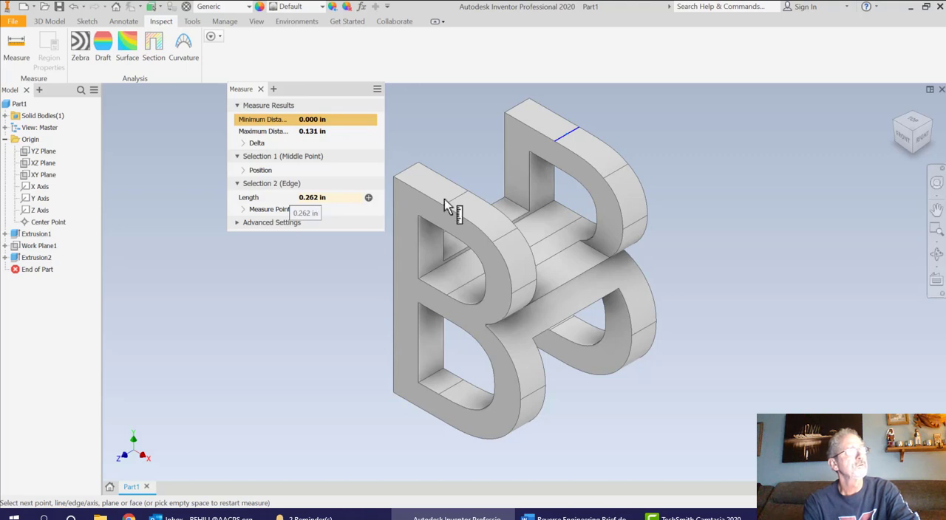
pyautogui.click(272, 89)
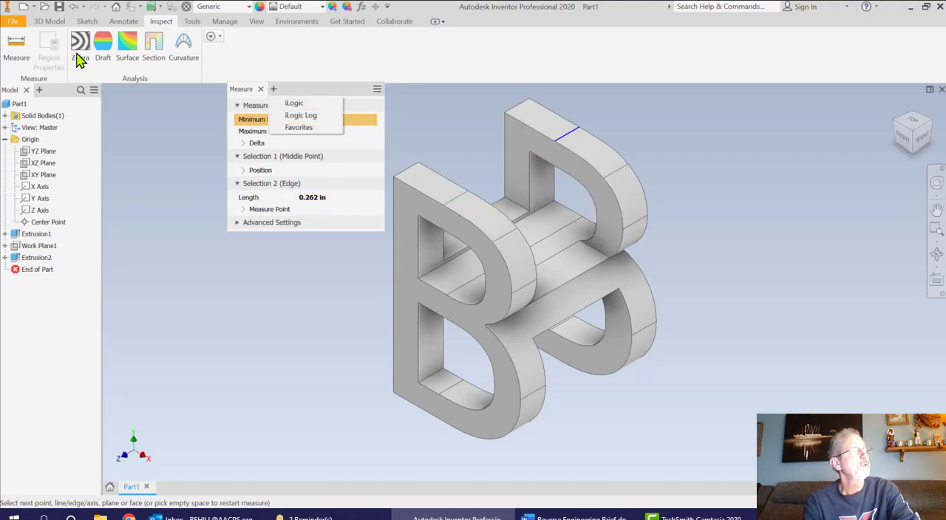
pyautogui.click(44, 21)
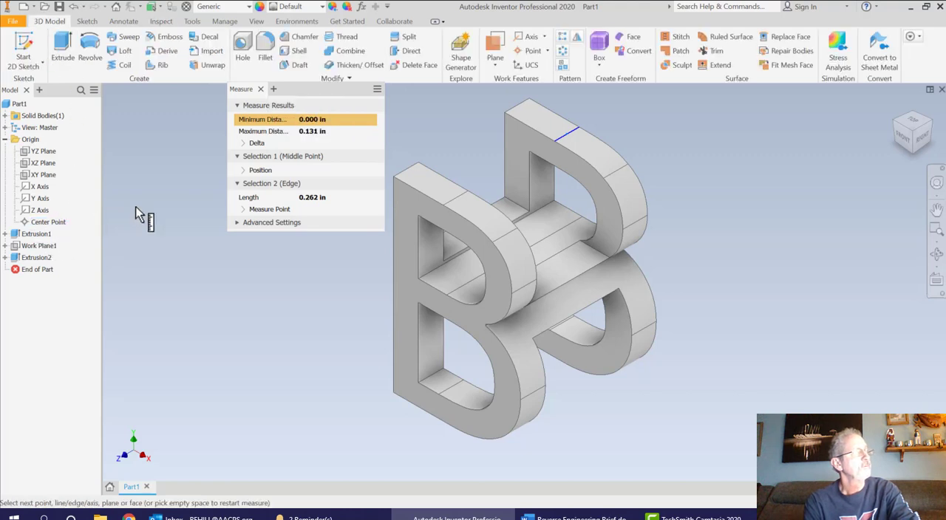
pyautogui.click(260, 89)
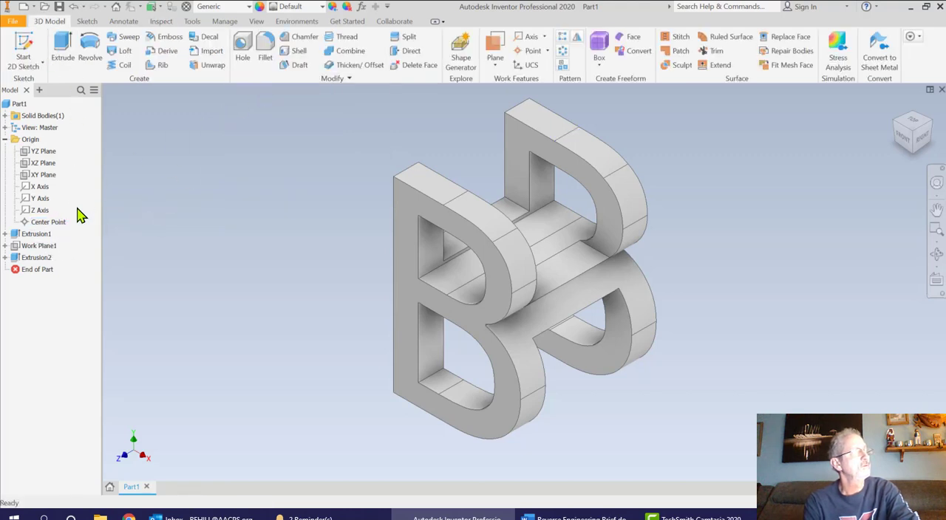
# Set the B extrusion's distance to 1.496 in
pyautogui.rightClick(38, 236)
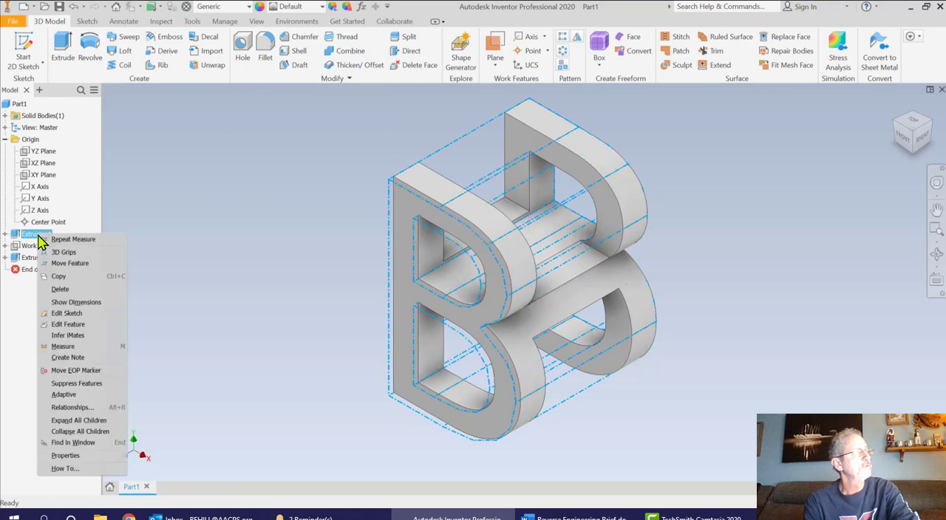
pyautogui.click(88, 324)
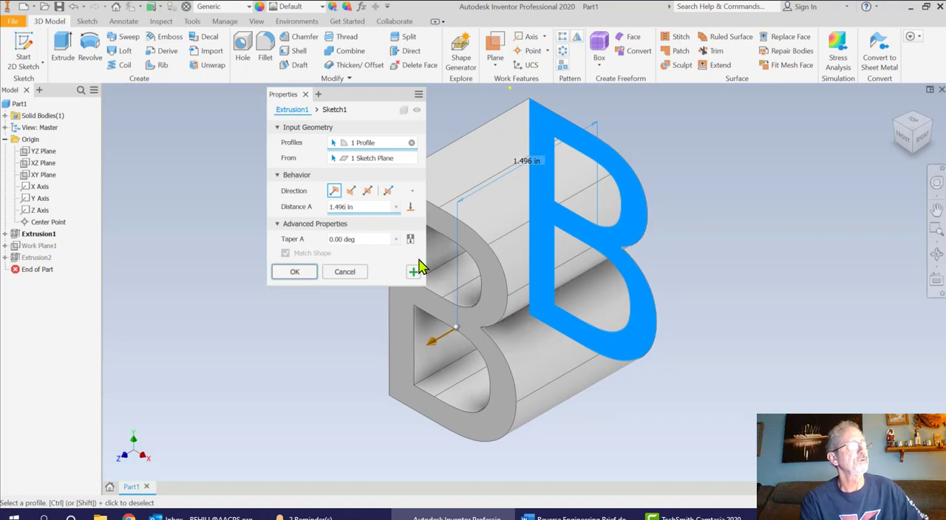
pyautogui.click(313, 273)
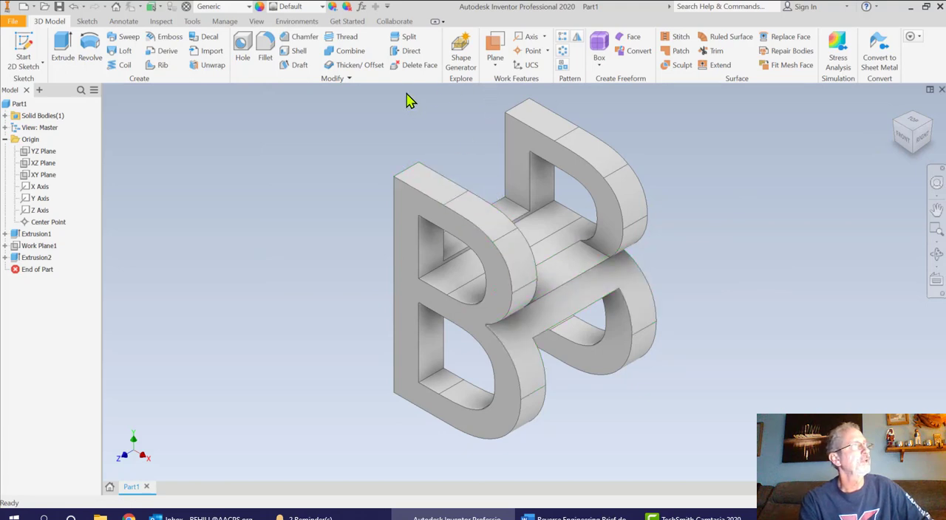
# Remeasure the top depth edge of the front B section, and separately that of the rear section
pyautogui.click(168, 26)
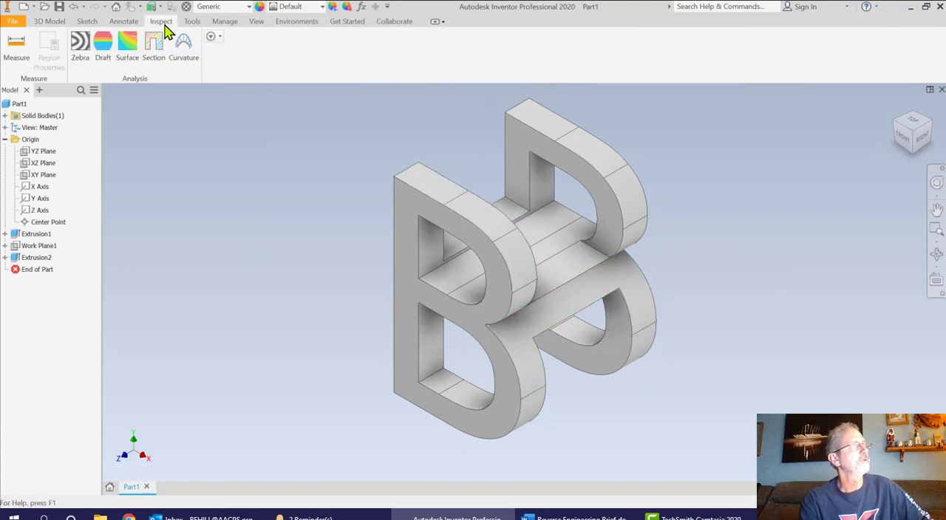
pyautogui.click(18, 44)
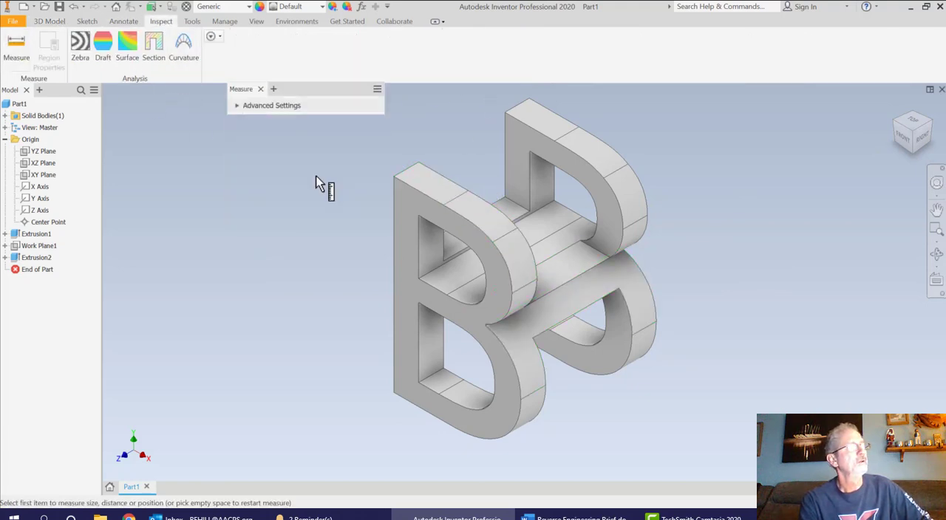
pyautogui.click(442, 208)
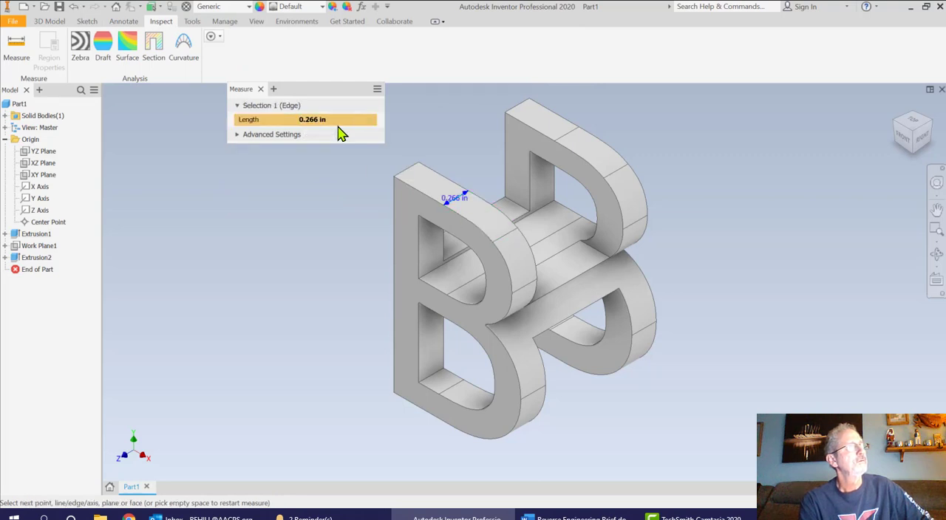
pyautogui.click(261, 89)
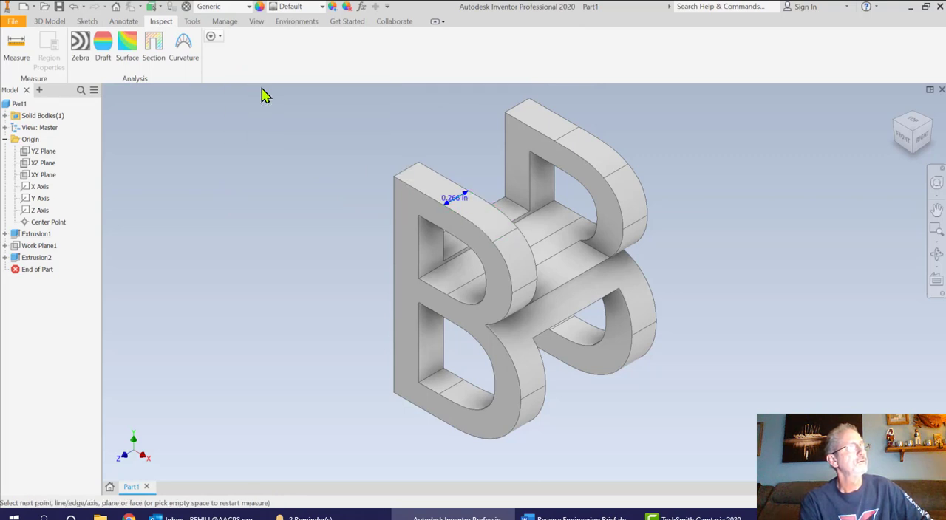
pyautogui.click(566, 136)
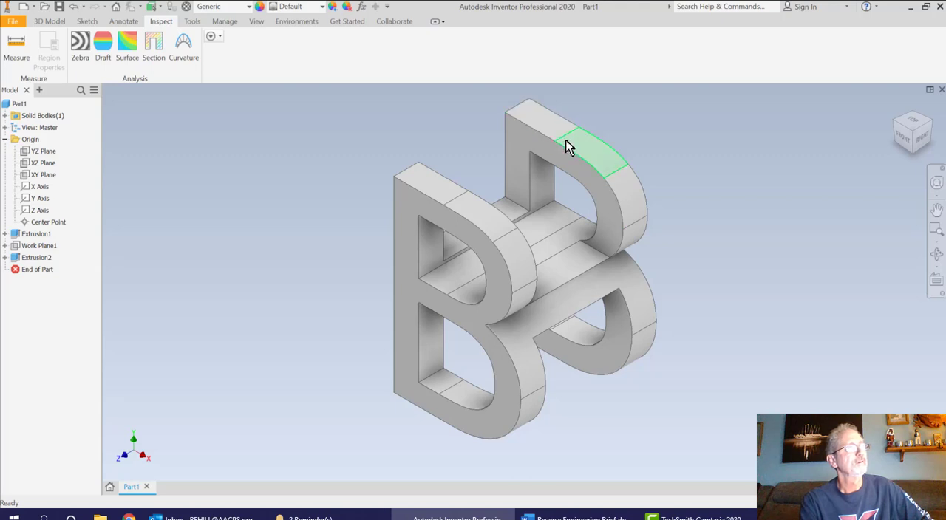
pyautogui.click(10, 57)
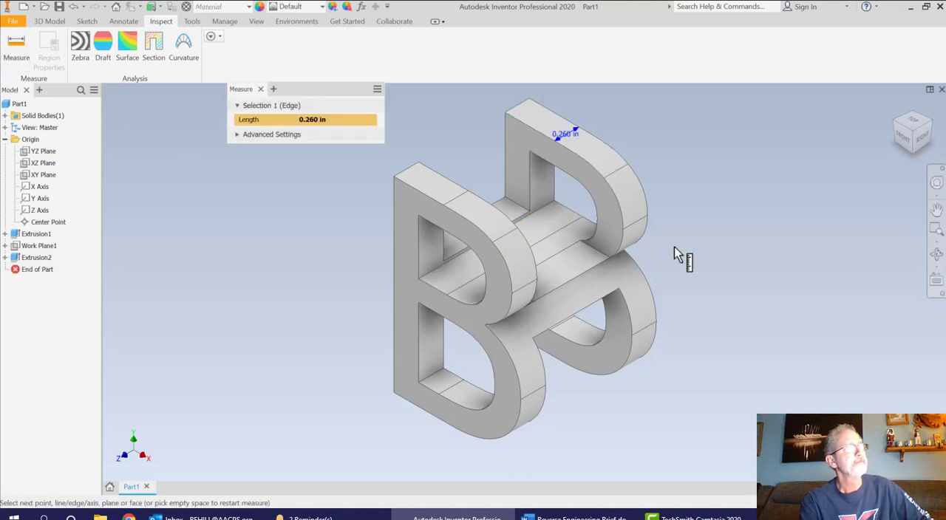
pyautogui.click(570, 131)
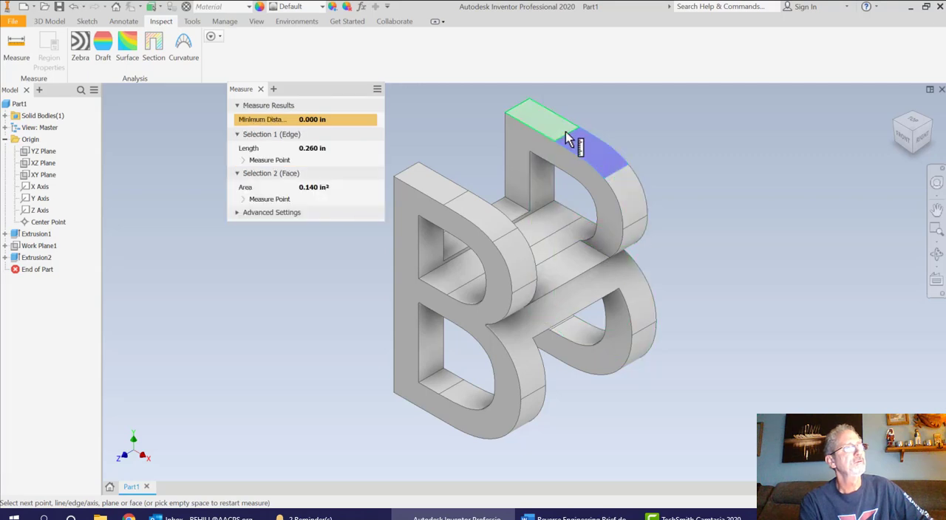
pyautogui.click(567, 133)
pyautogui.click(571, 133)
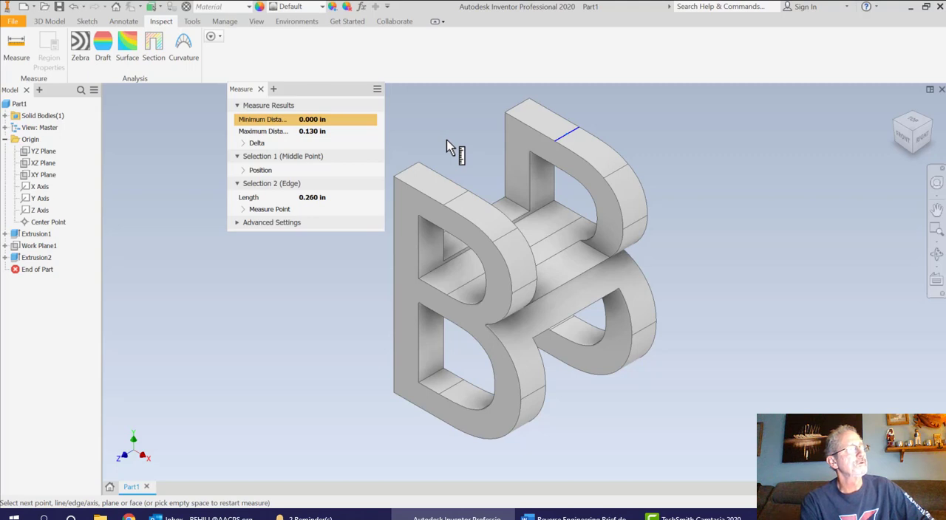
pyautogui.click(260, 89)
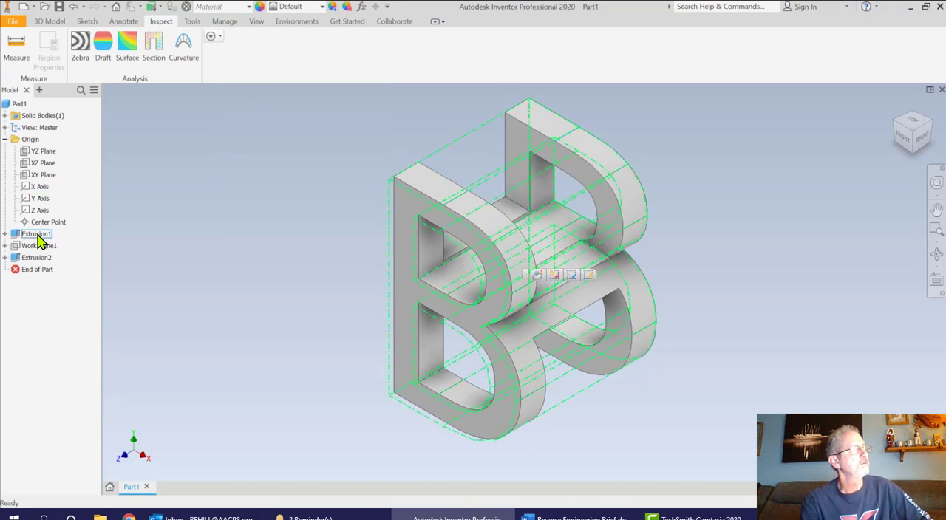
# Set the B extrusion's distance to 1.49 in and check the solid from the right and front
pyautogui.doubleClick(37, 235)
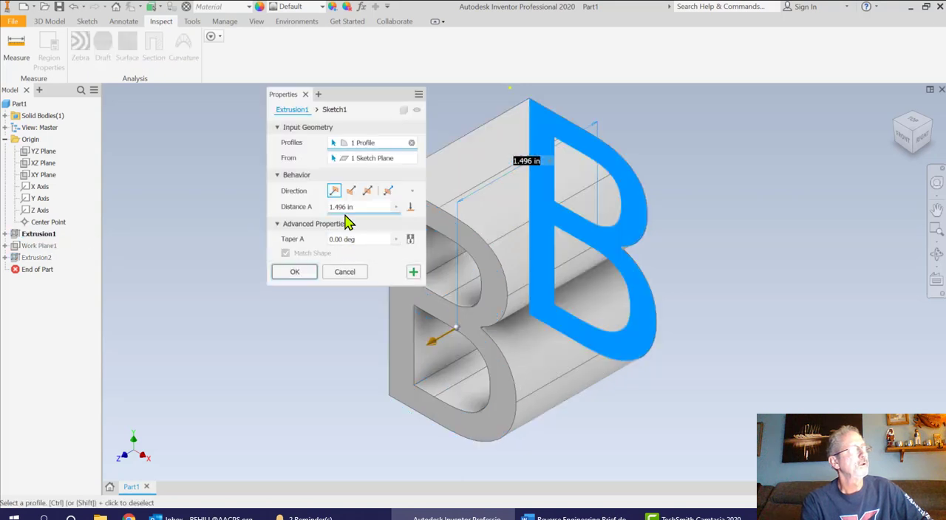
pyautogui.click(344, 207)
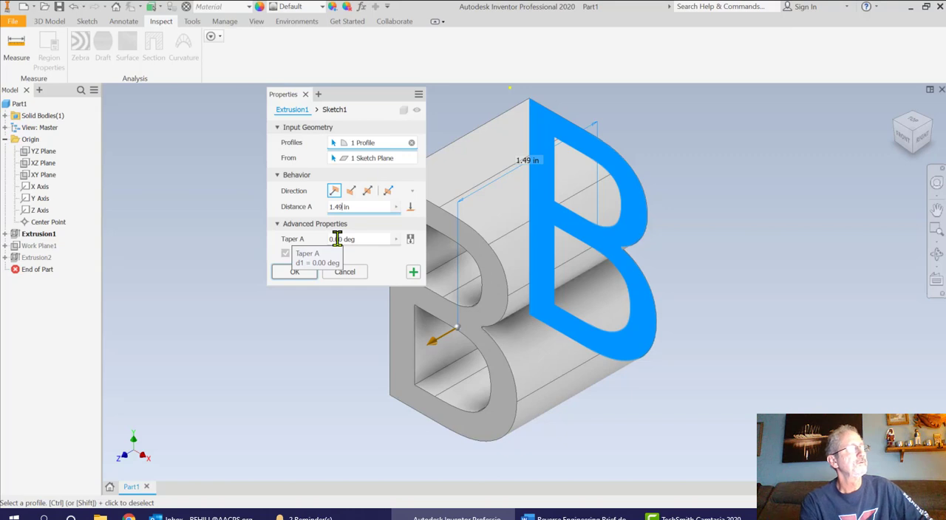
pyautogui.click(295, 272)
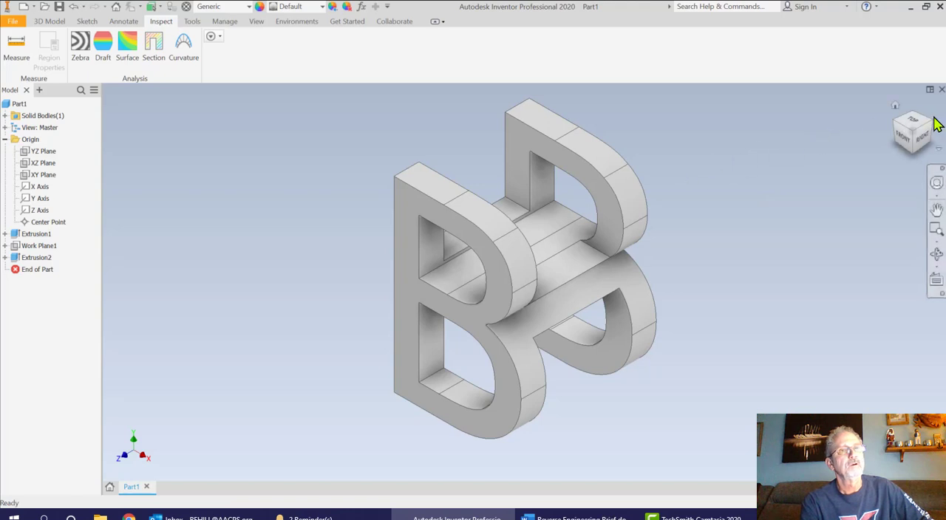
pyautogui.click(923, 136)
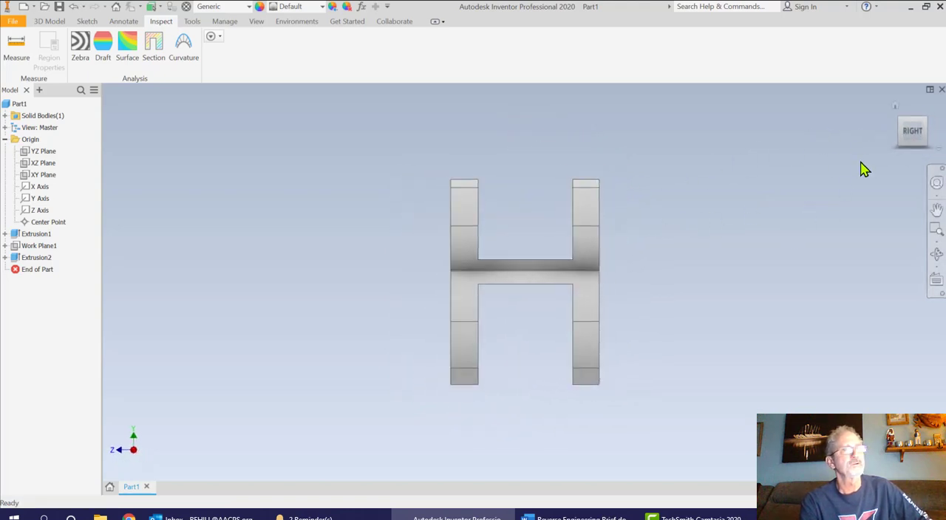
pyautogui.click(895, 106)
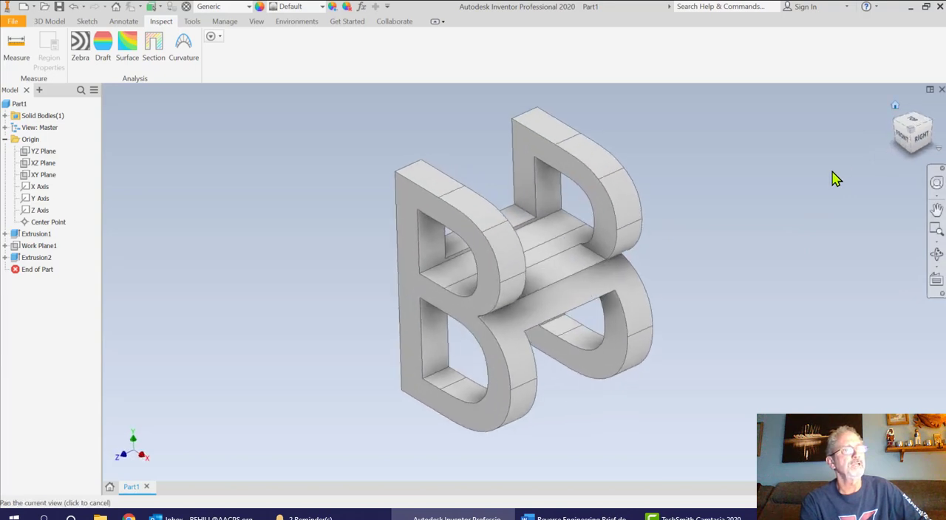
pyautogui.click(903, 143)
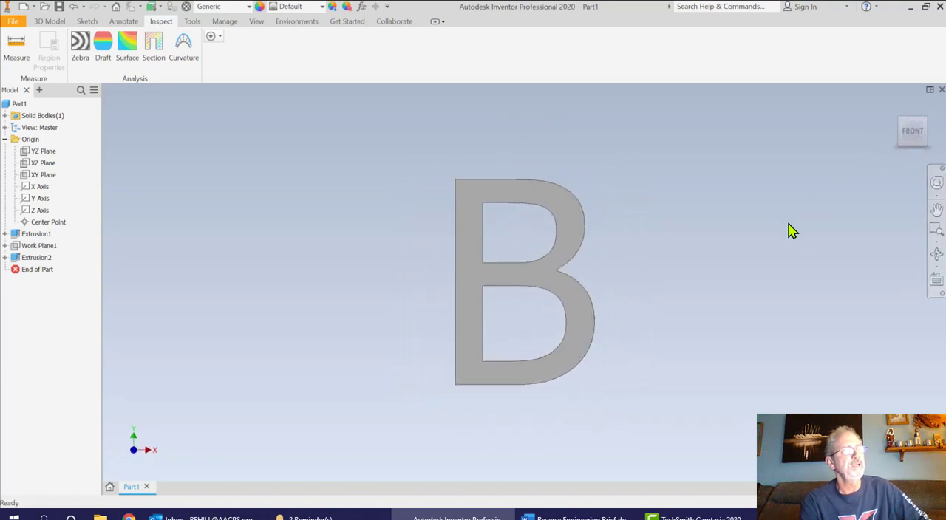
pyautogui.click(894, 107)
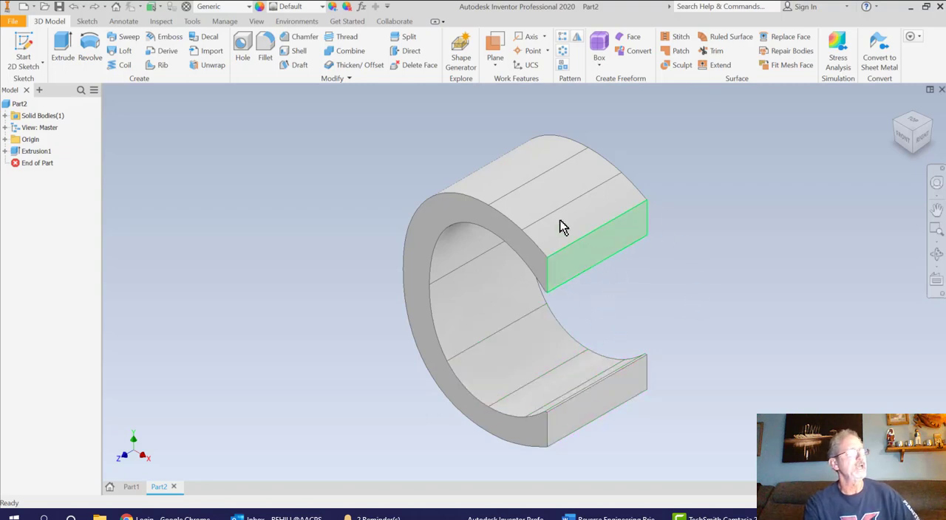
# Start a 2D sketch on the lower end face of the C
pyautogui.click(33, 50)
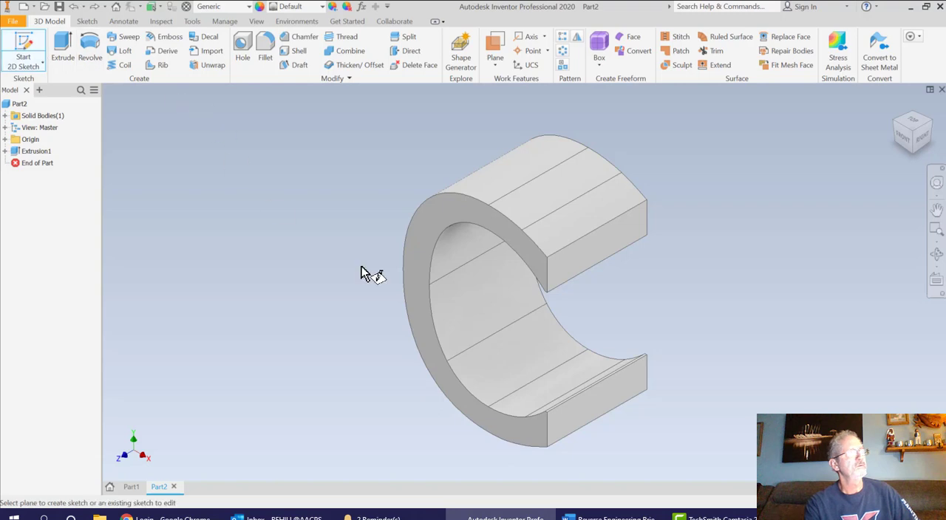
pyautogui.click(607, 400)
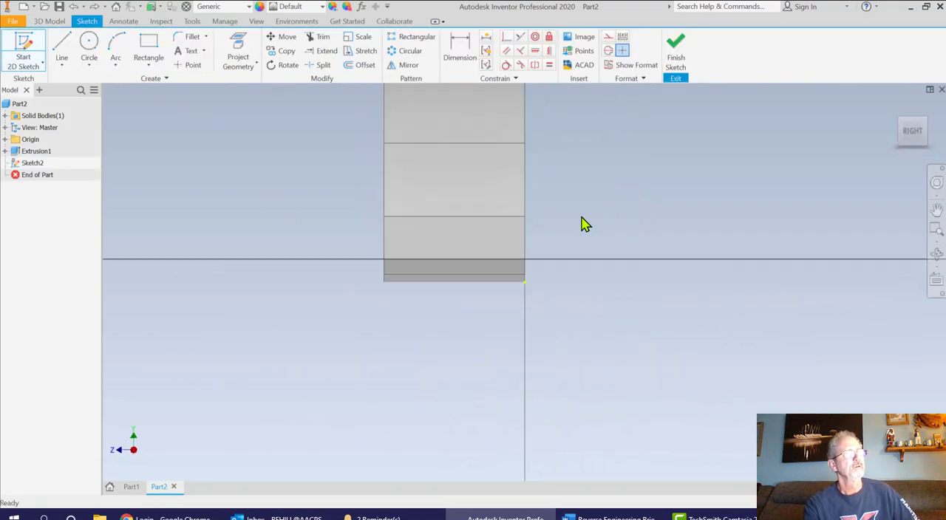
pyautogui.scroll(-5, 582, 225)
pyautogui.moveTo(584, 226); pyautogui.dragTo(584, 277, button='middle')
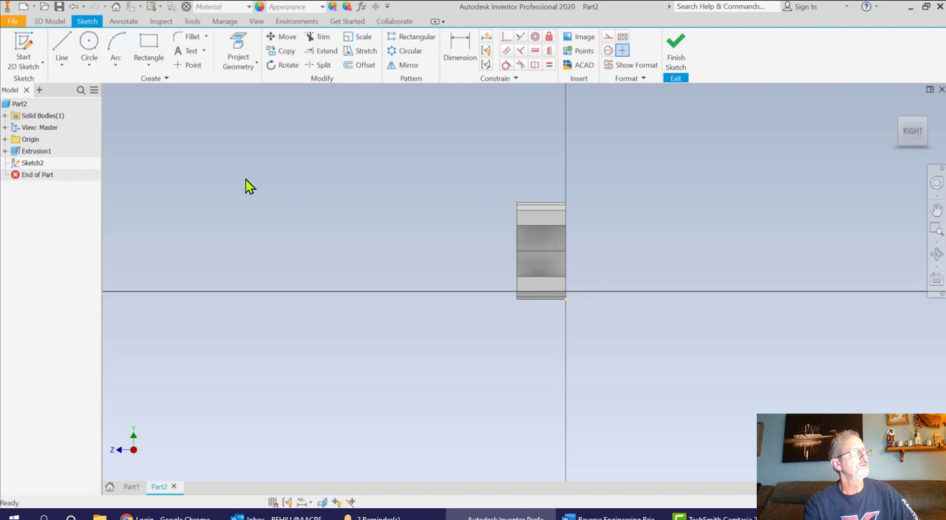
# Add the sketch text "L" at 2 in high, anchored at the C's upper front corner
pyautogui.click(189, 51)
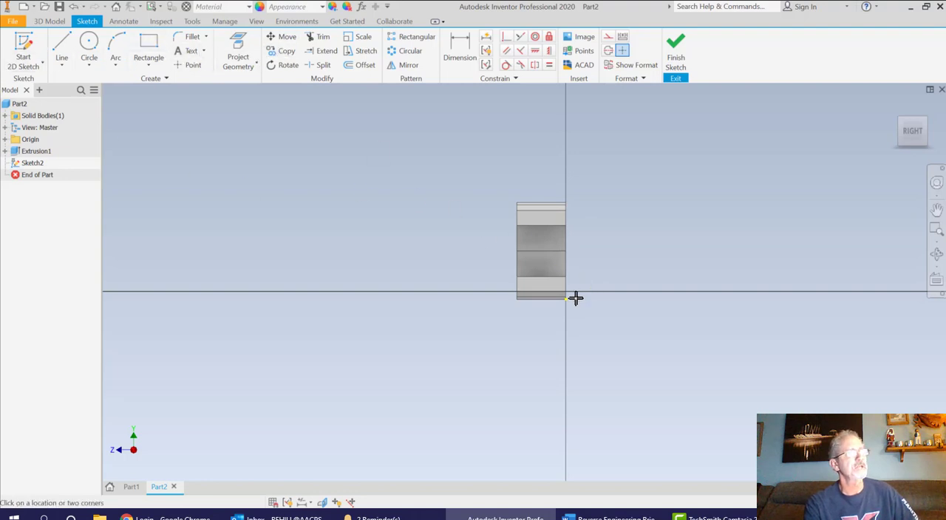
pyautogui.scroll(6, 513, 203)
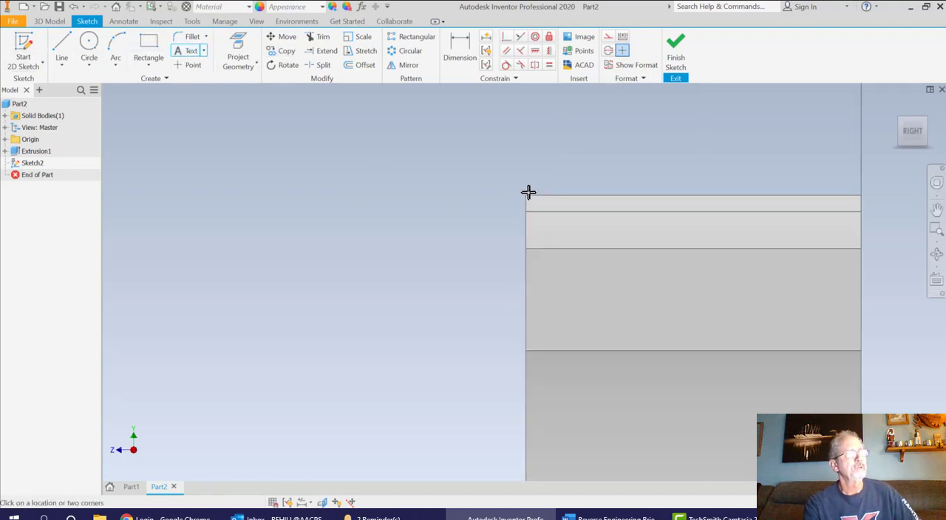
pyautogui.scroll(2, 528, 192)
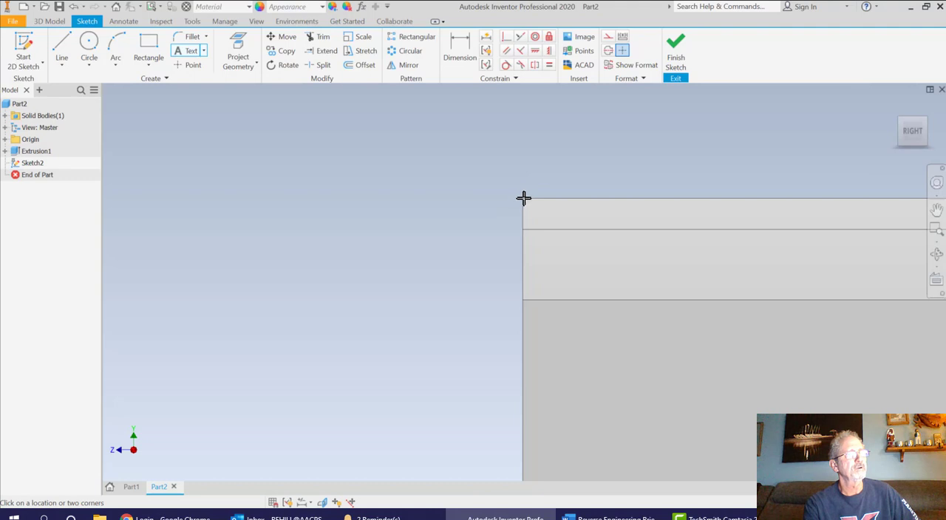
pyautogui.click(547, 267)
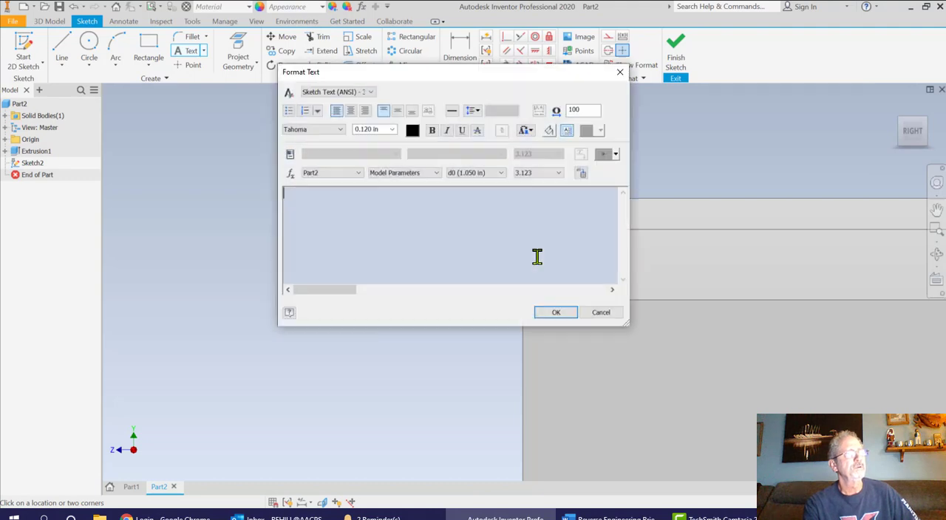
pyautogui.click(379, 130)
pyautogui.write('2')
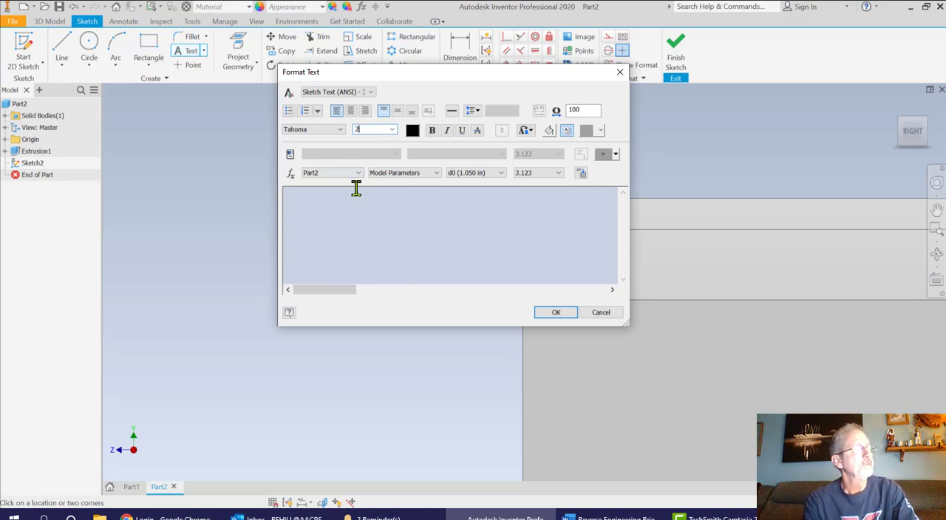
pyautogui.click(354, 189)
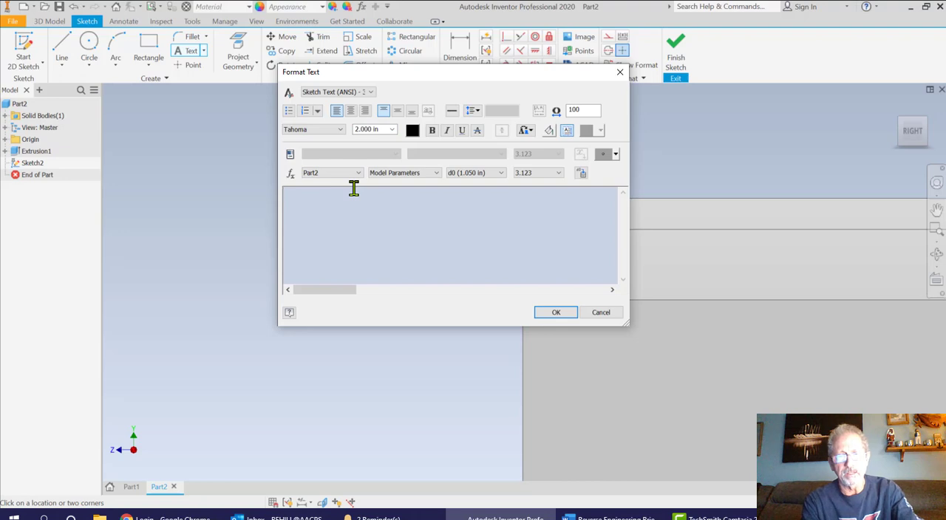
pyautogui.write('L')
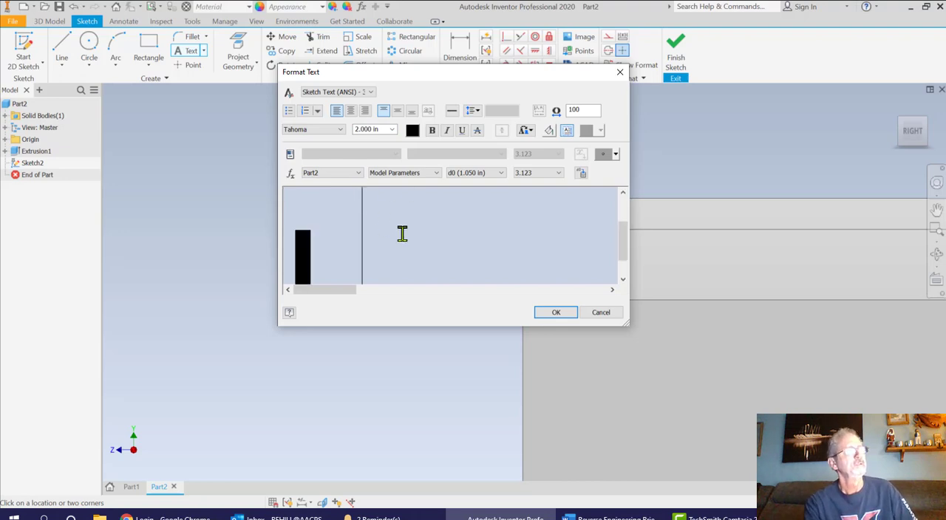
pyautogui.click(555, 312)
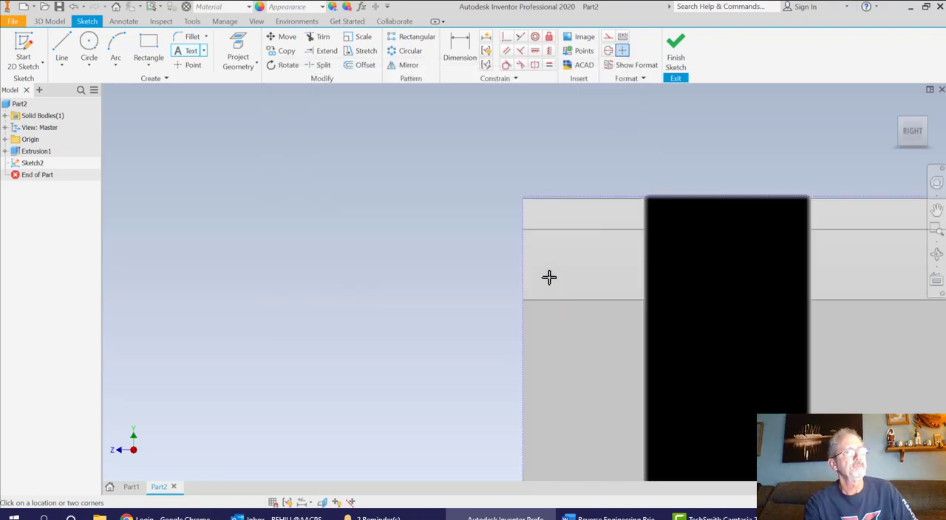
# Shift the L sideways until the end of its foot lines up with the C's rear edge, and finish the sketch
pyautogui.scroll(-5, 702, 300)
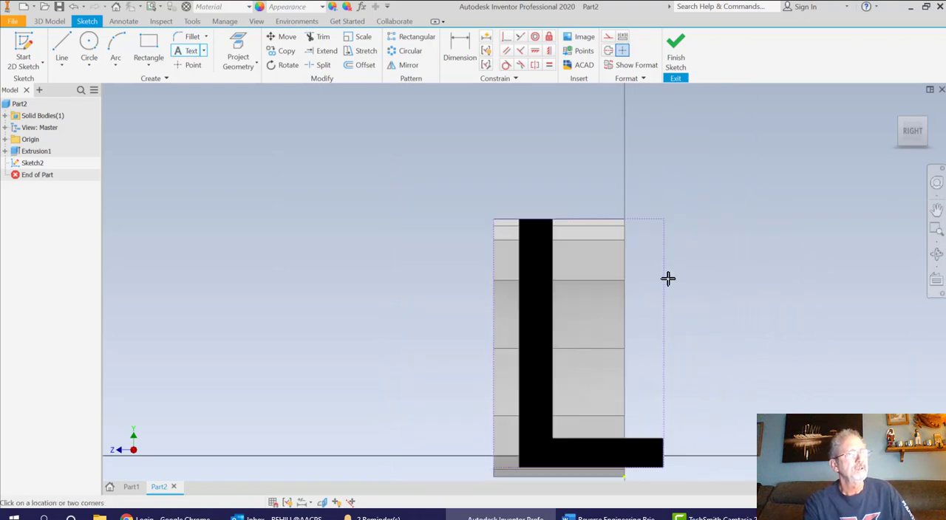
pyautogui.moveTo(691, 267); pyautogui.dragTo(659, 214, button='middle')
pyautogui.scroll(3, 570, 277)
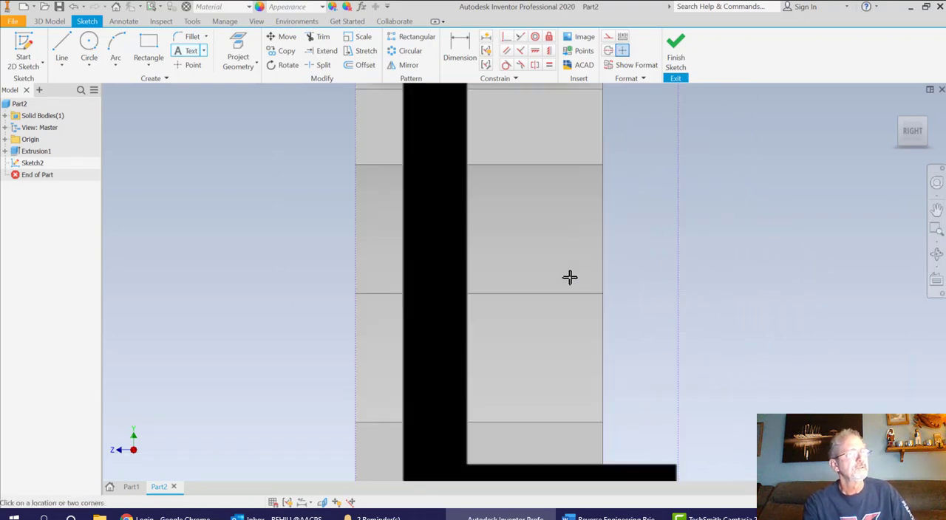
pyautogui.scroll(-2, 543, 270)
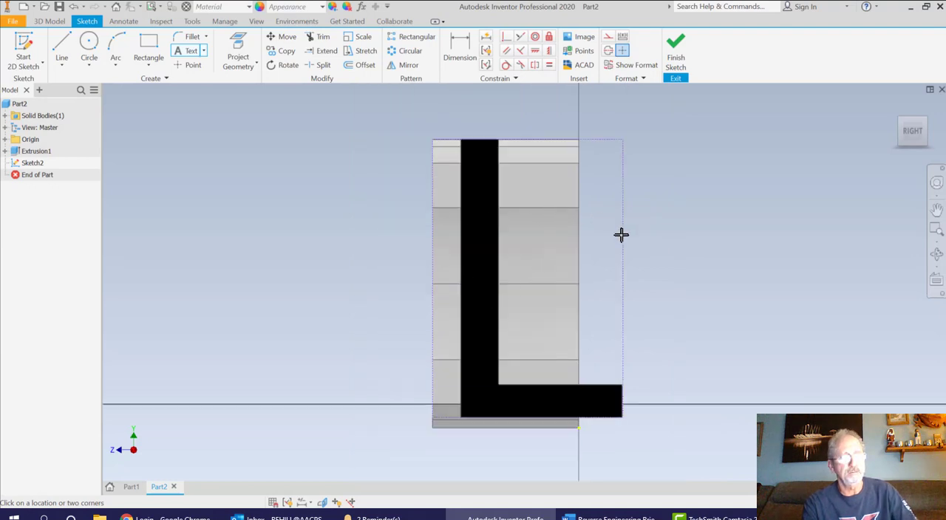
pyautogui.press('Escape')
pyautogui.moveTo(480, 278); pyautogui.dragTo(454, 270)
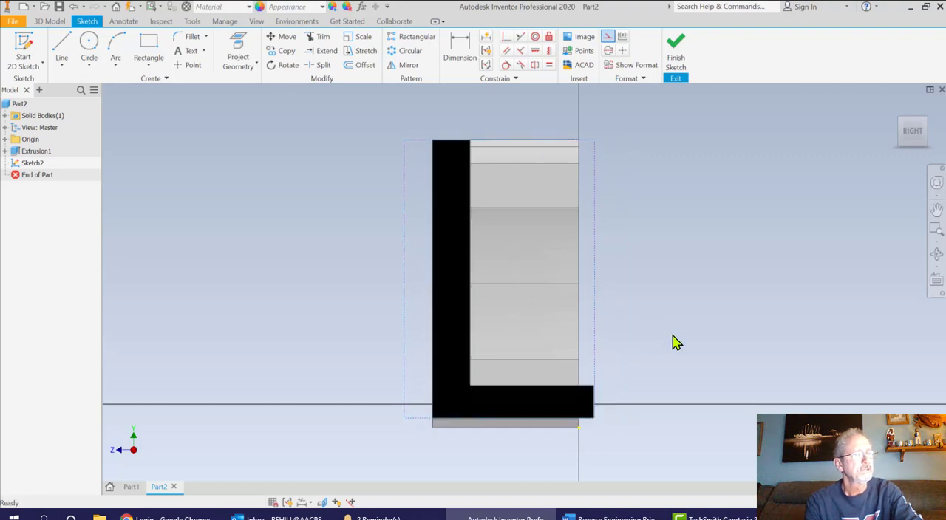
pyautogui.click(456, 334)
pyautogui.moveTo(456, 334); pyautogui.dragTo(441, 332)
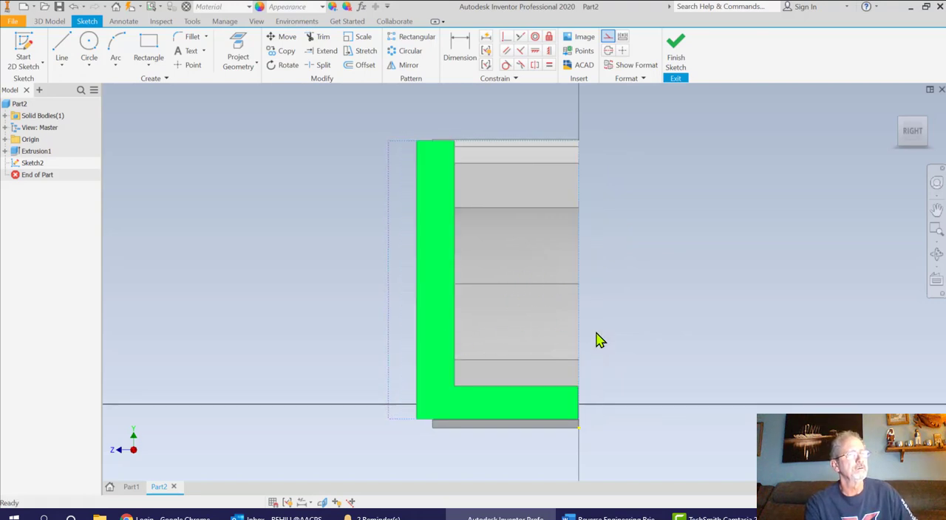
pyautogui.click(432, 275)
pyautogui.press('Escape')
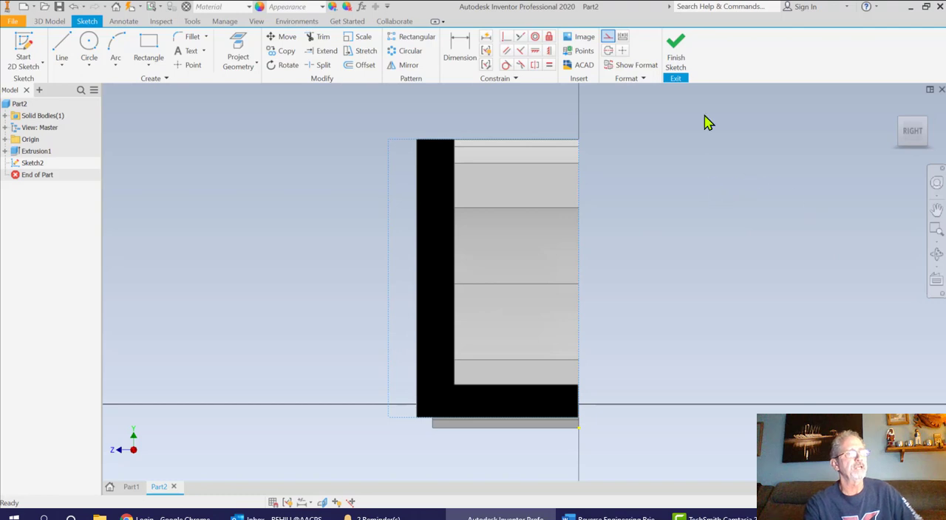
pyautogui.click(677, 53)
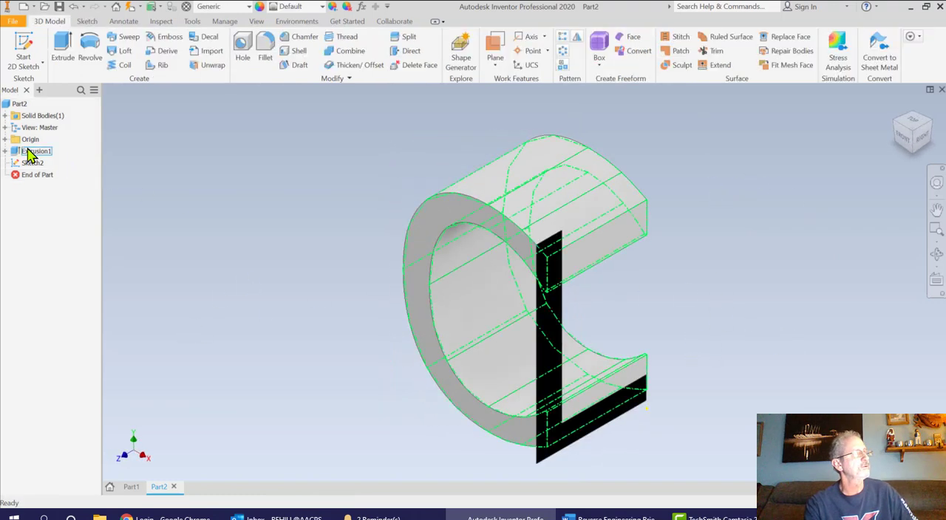
# Set the C extrusion's distance to 1.4 in and compare its depth with the L from the right
pyautogui.rightClick(30, 150)
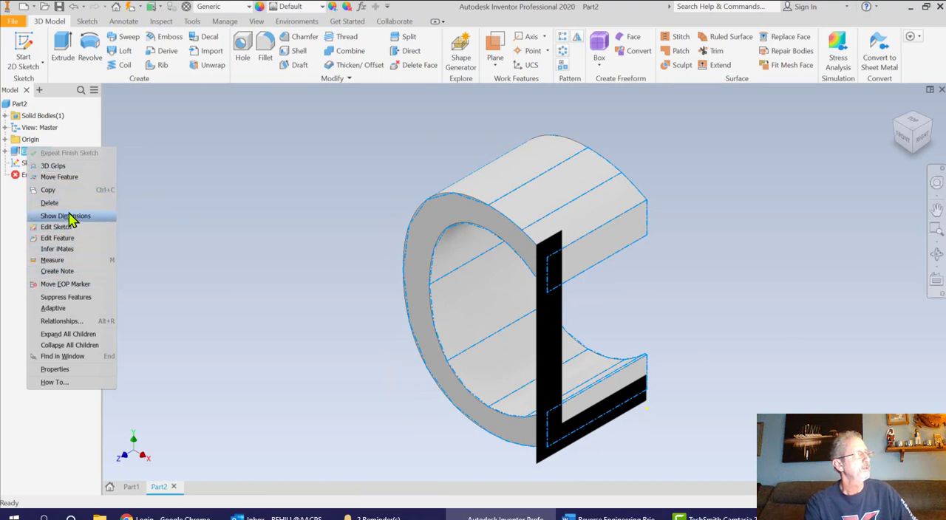
pyautogui.click(73, 238)
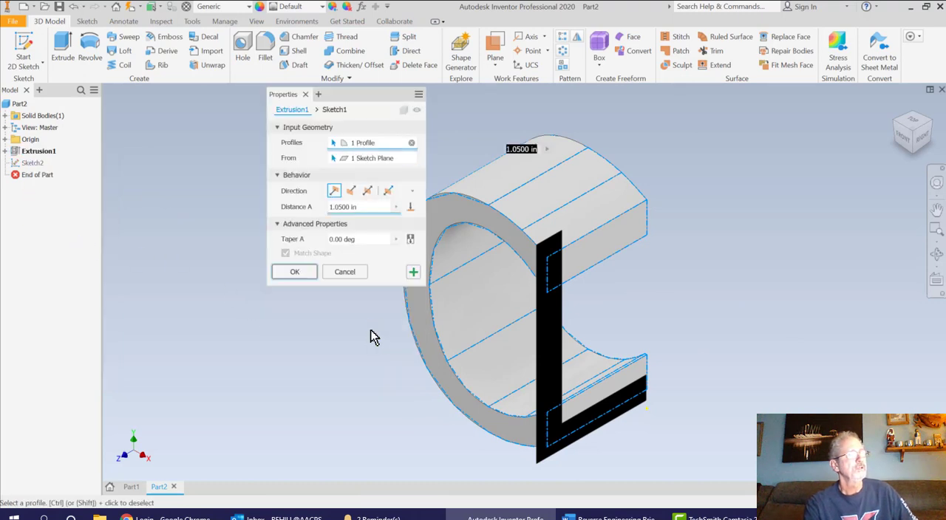
pyautogui.click(339, 207)
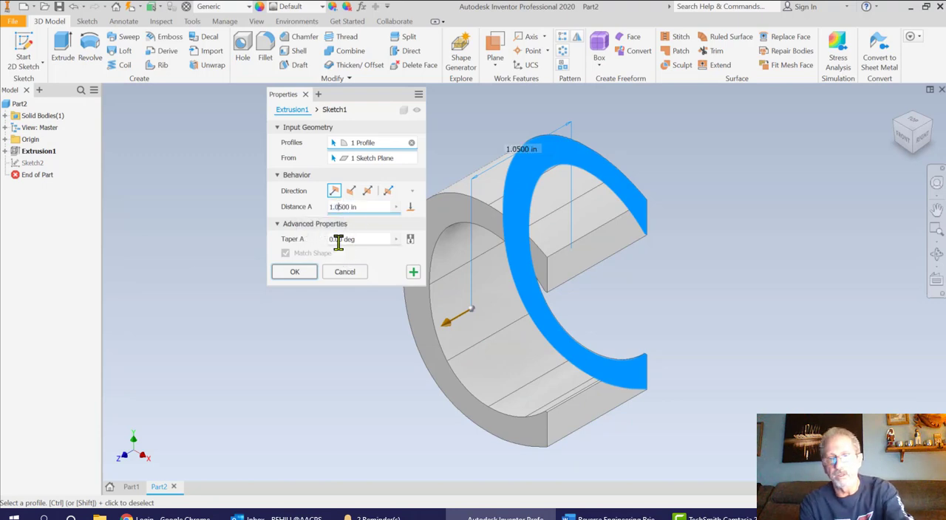
pyautogui.press('BackSpace')
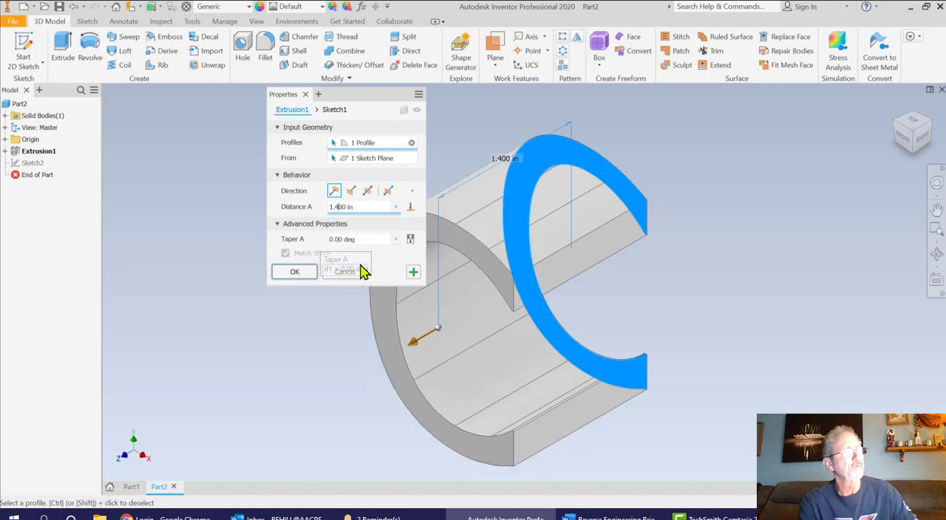
pyautogui.click(291, 274)
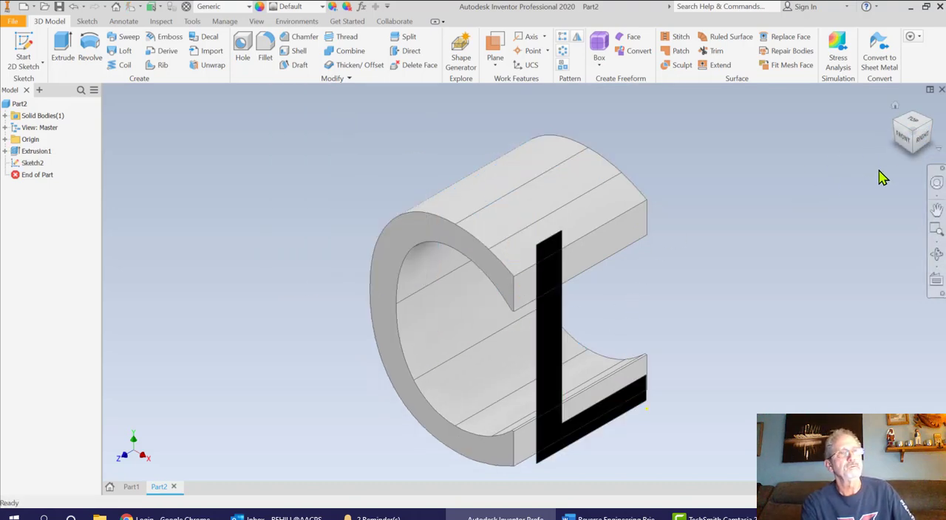
pyautogui.click(923, 143)
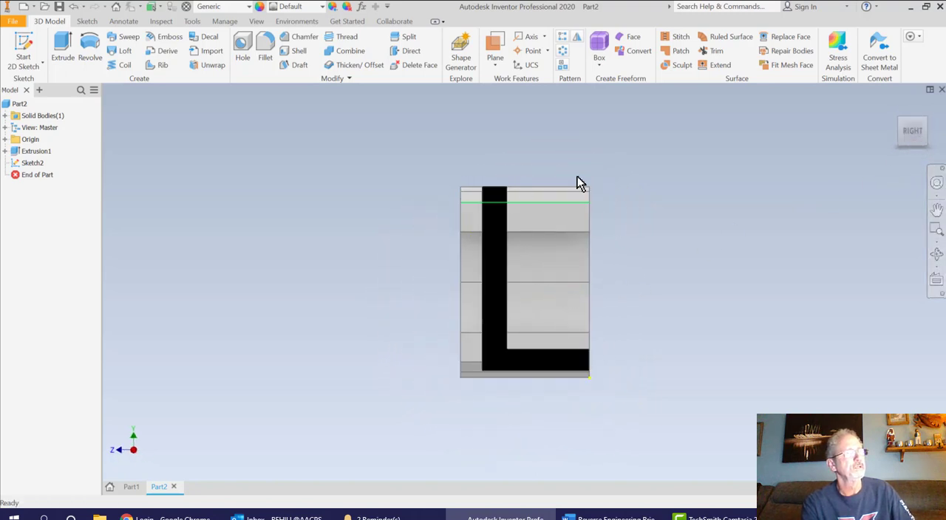
pyautogui.click(894, 108)
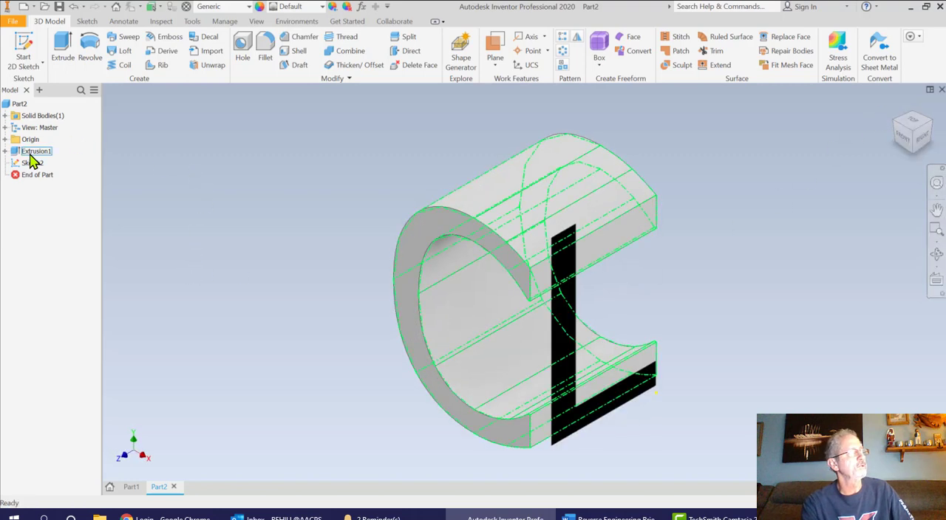
# Set the C extrusion's distance to 1.2 in and check its fit to the L from the right
pyautogui.rightClick(29, 154)
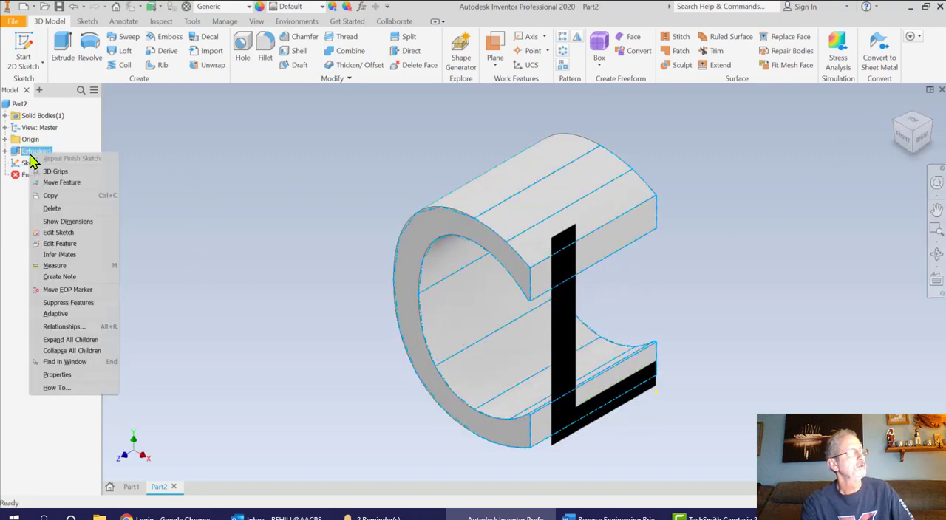
pyautogui.click(60, 243)
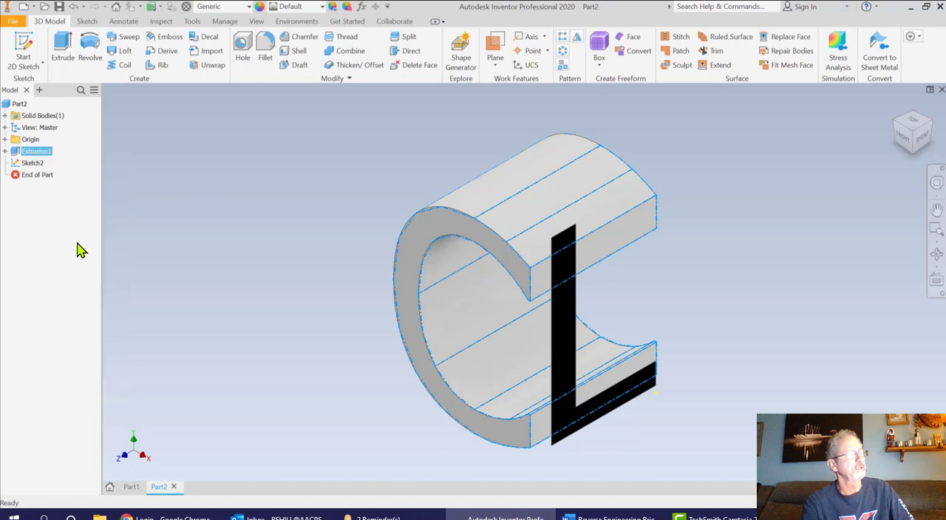
pyautogui.click(337, 207)
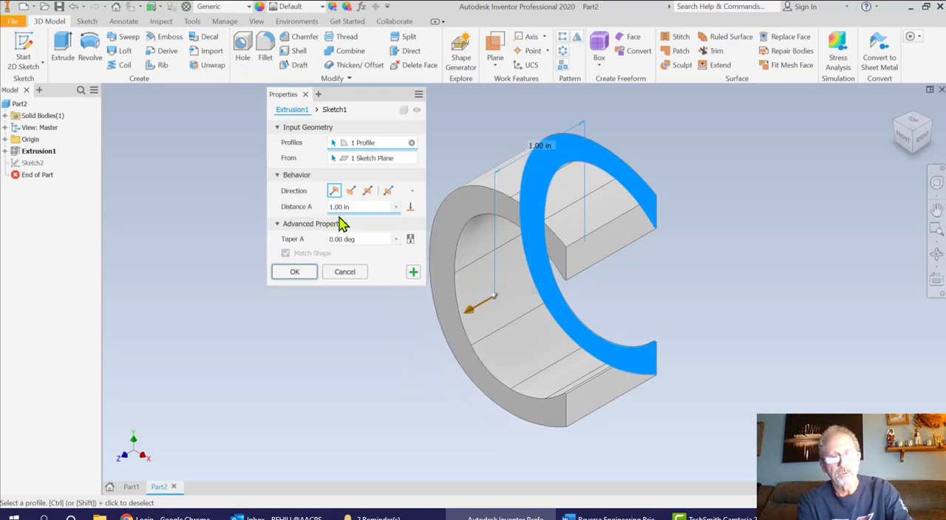
pyautogui.click(310, 272)
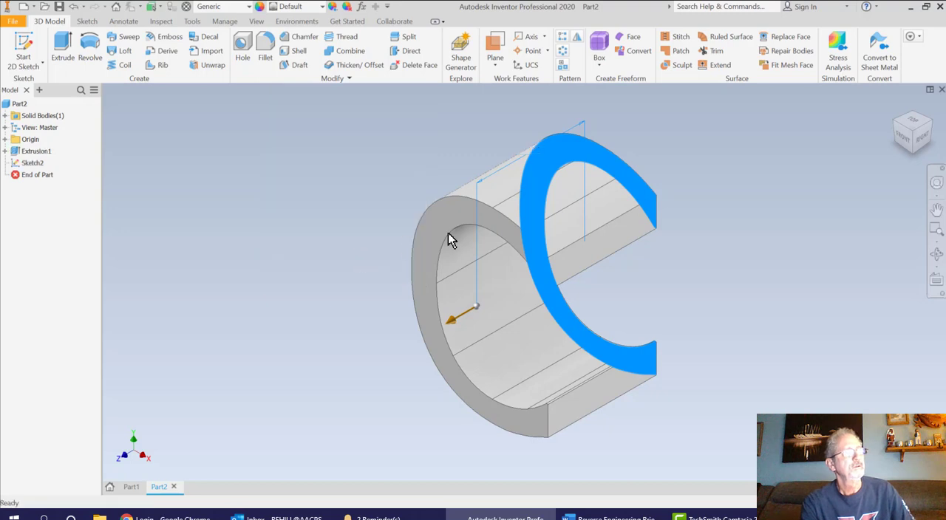
pyautogui.click(923, 139)
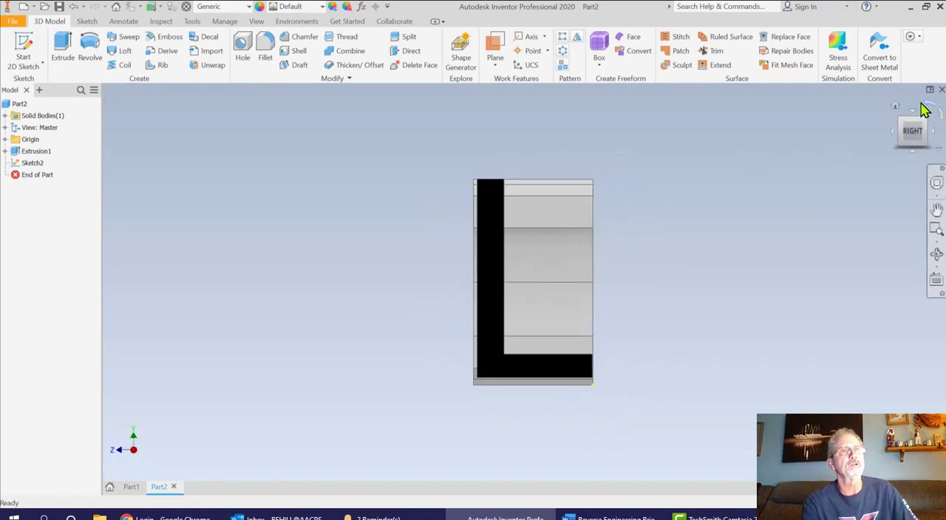
pyautogui.click(895, 107)
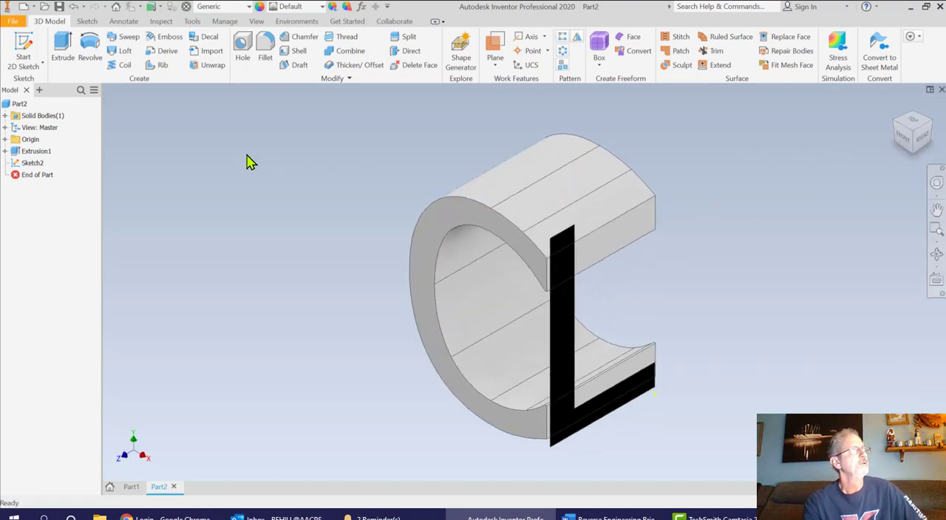
# Extrude the L into the C as an intersection ending at the next face, and inspect the resulting solid from the front and right
pyautogui.click(63, 49)
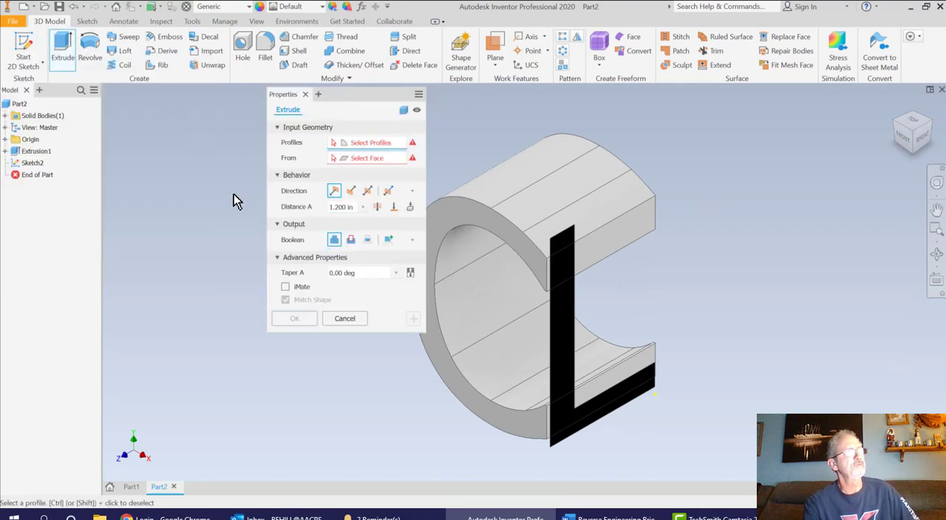
pyautogui.click(570, 358)
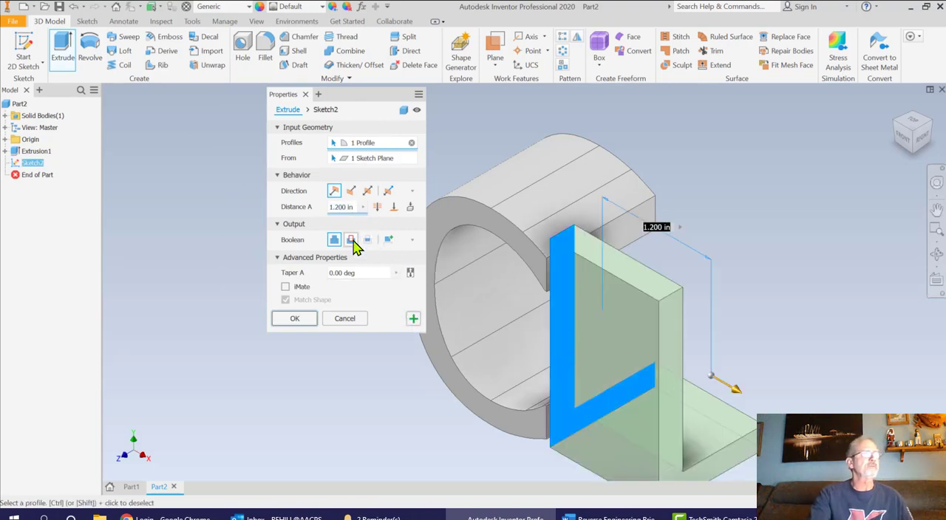
pyautogui.click(366, 247)
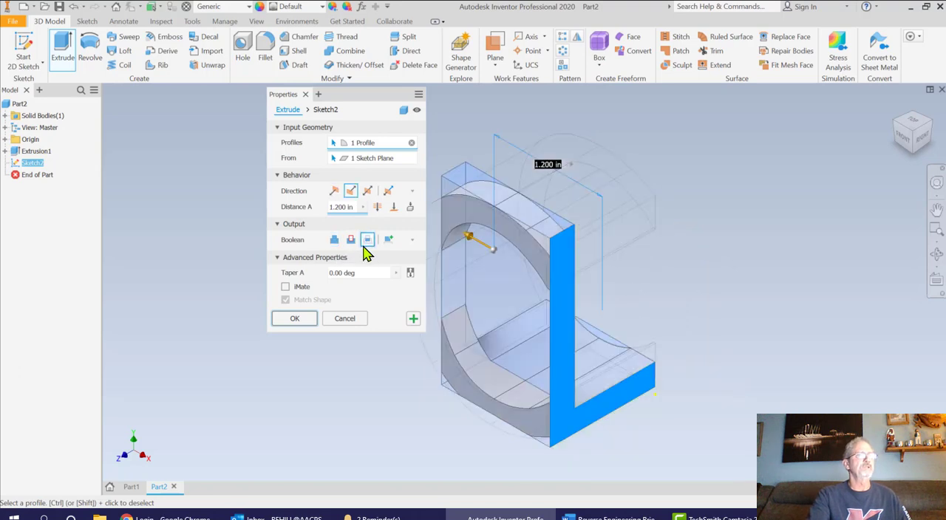
pyautogui.moveTo(352, 101); pyautogui.dragTo(265, 102)
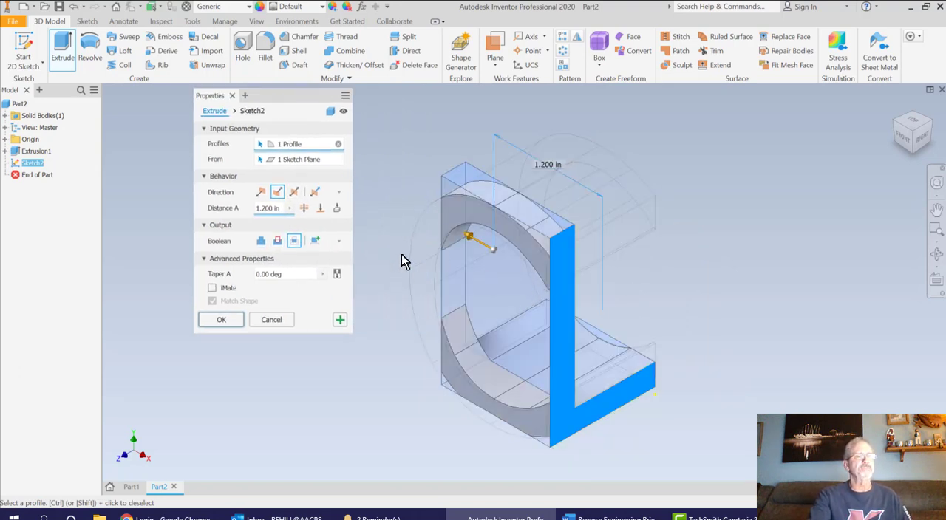
pyautogui.click(336, 208)
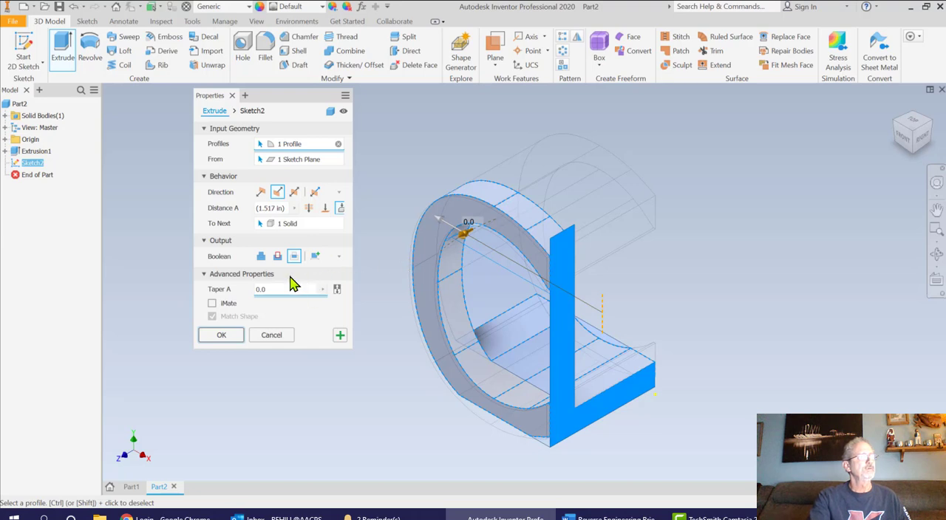
pyautogui.click(222, 335)
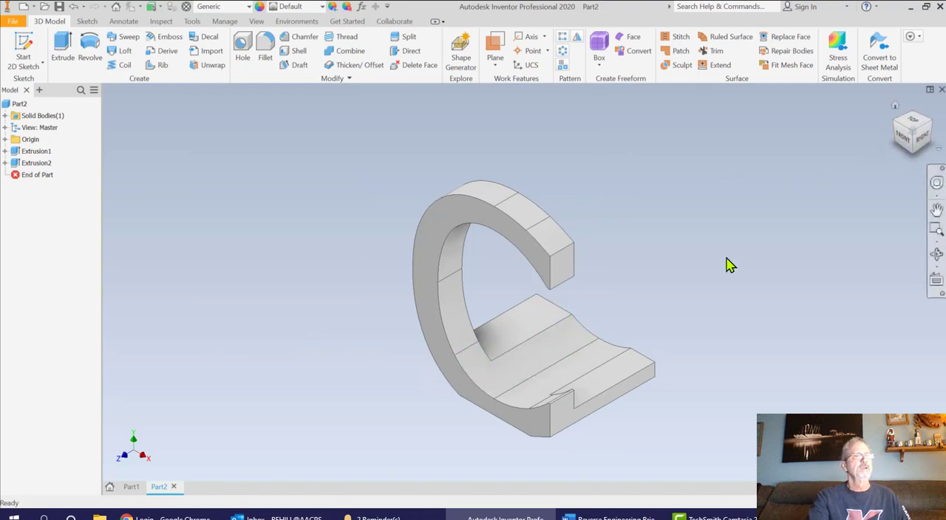
pyautogui.click(903, 144)
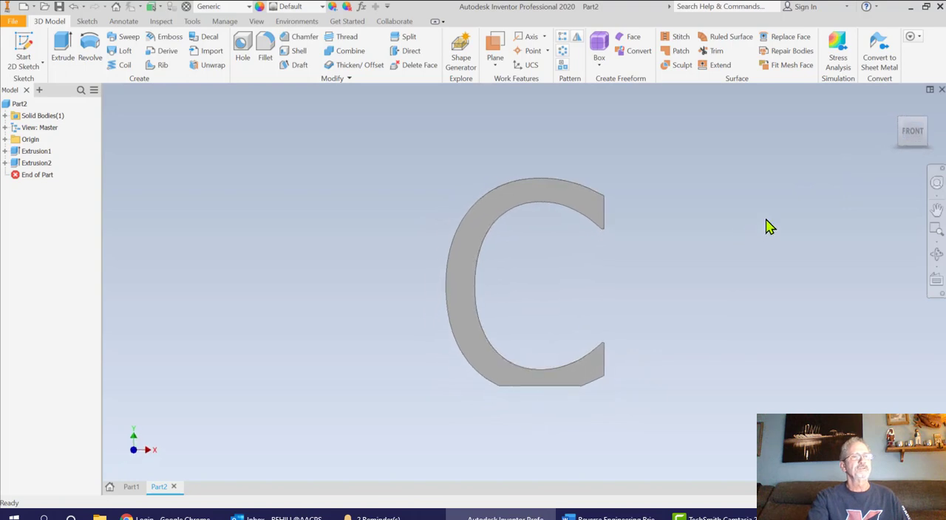
pyautogui.click(894, 106)
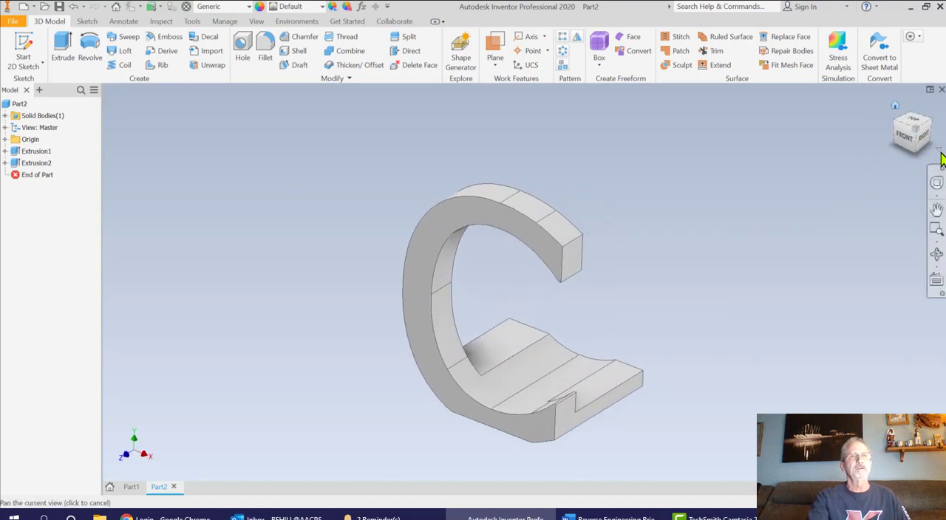
pyautogui.click(921, 142)
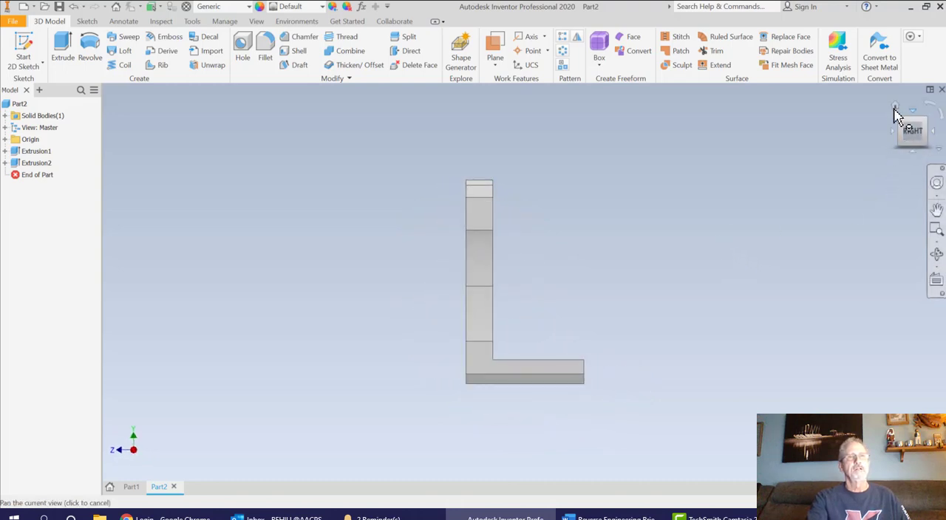
pyautogui.click(895, 106)
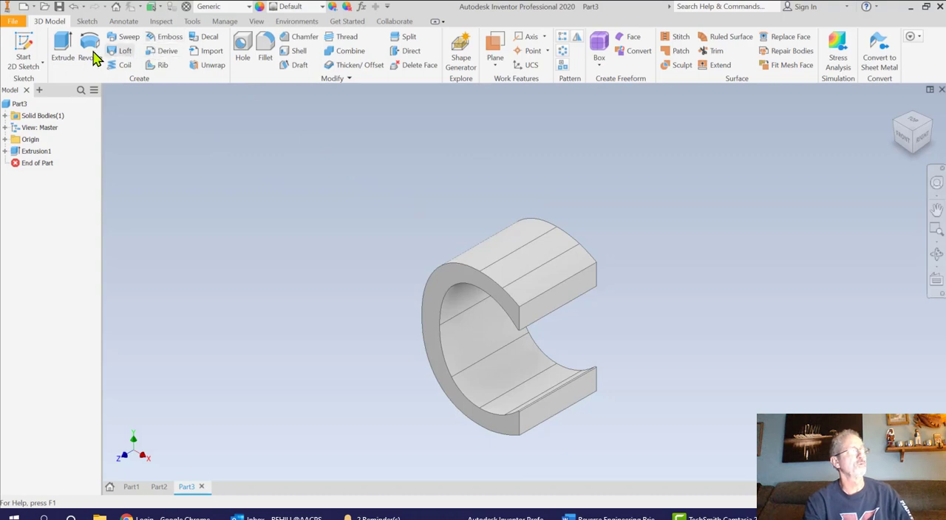
# Sketch on the end face of the C in Part3 and add the text "T" at 2 in high, anchored at the upper front corner
pyautogui.click(41, 48)
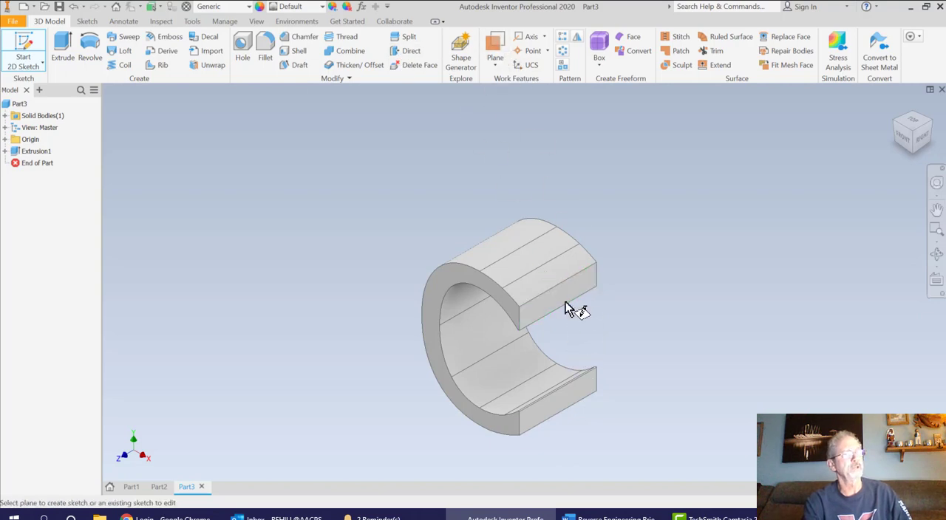
pyautogui.click(568, 403)
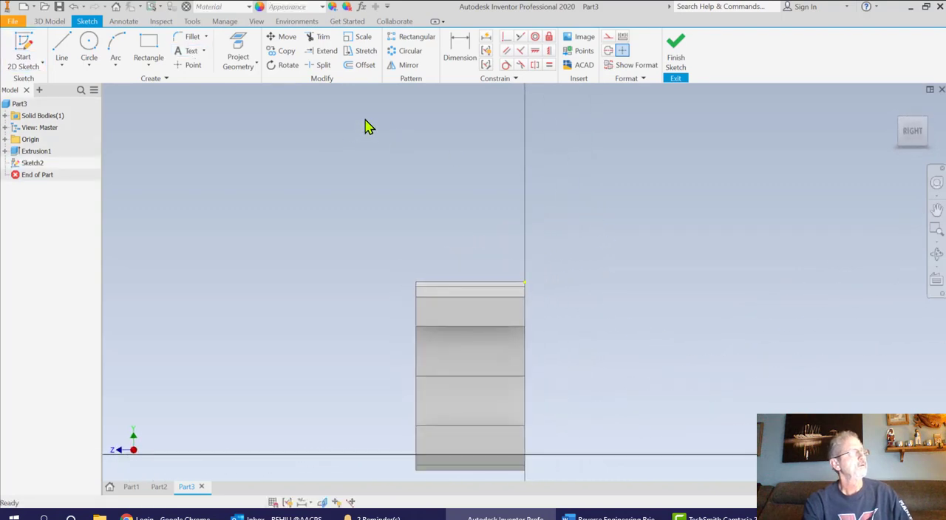
pyautogui.click(189, 53)
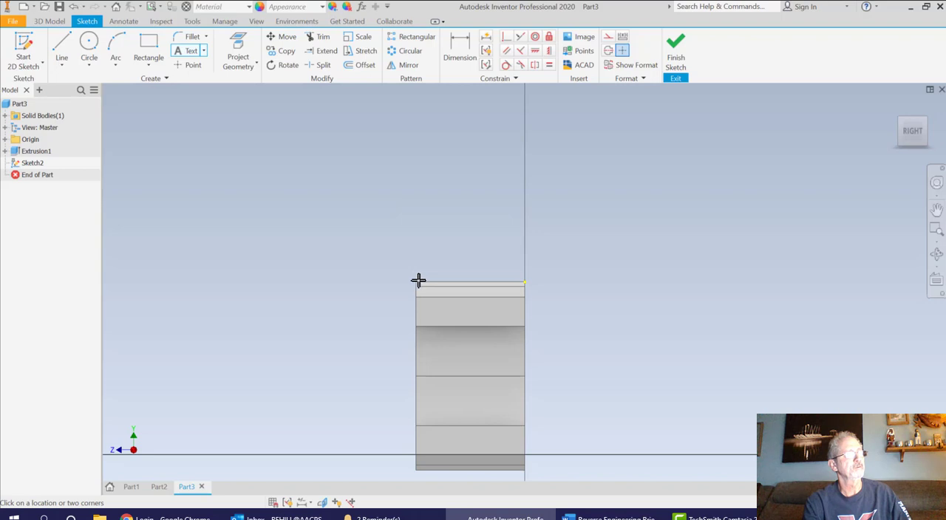
pyautogui.scroll(-4, 413, 280)
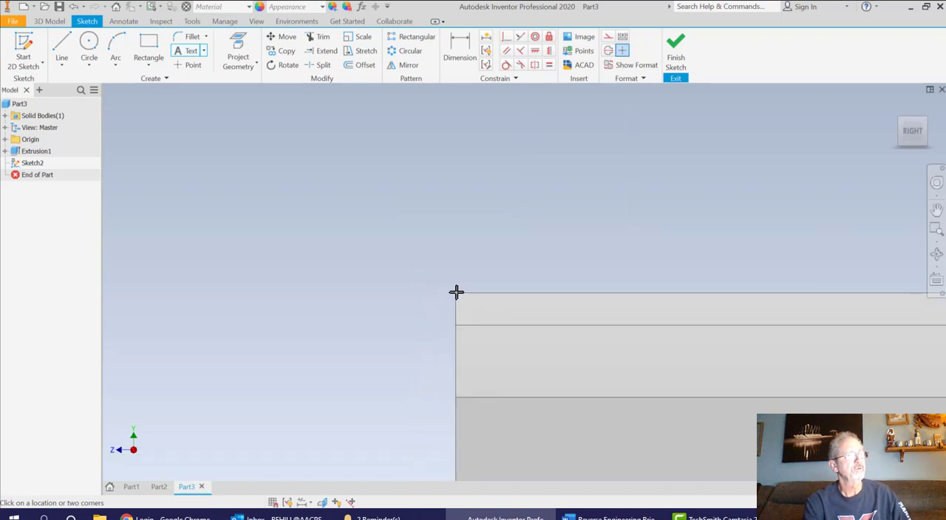
pyautogui.click(378, 203)
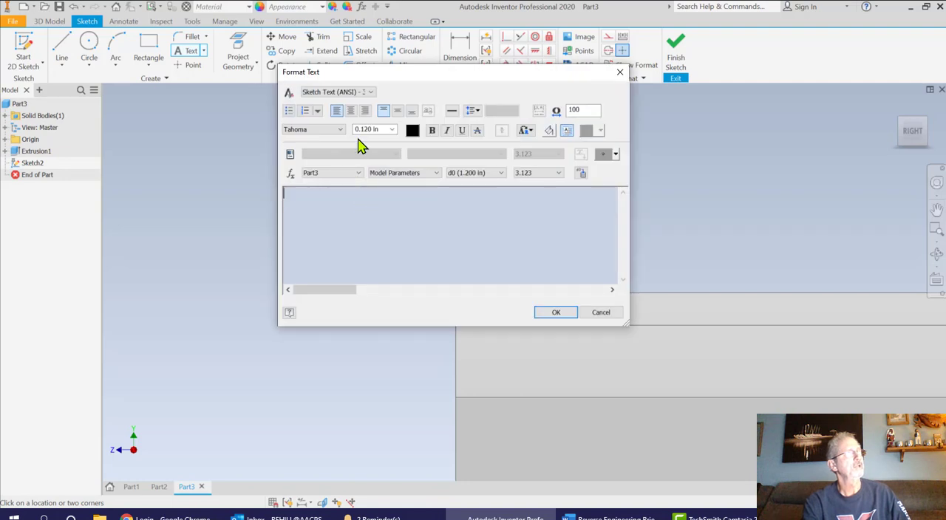
pyautogui.click(377, 130)
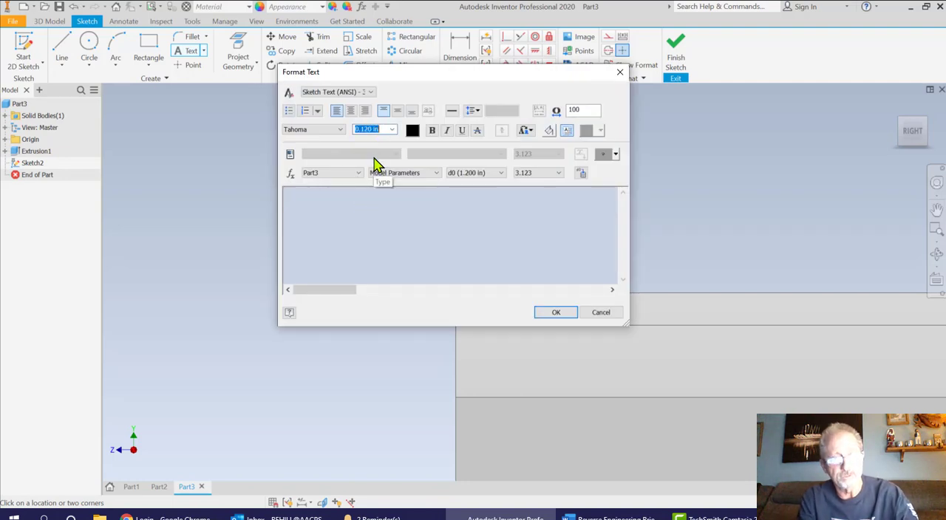
pyautogui.write('2')
pyautogui.click(308, 207)
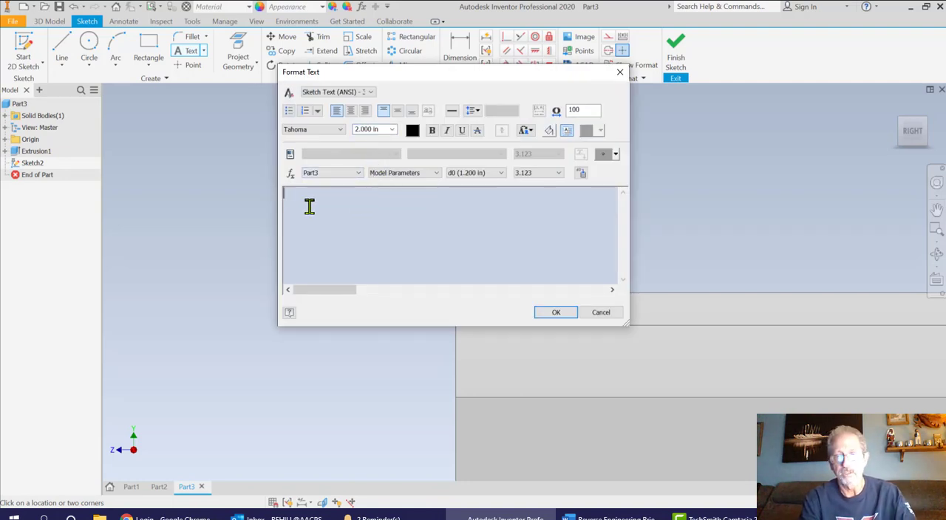
pyautogui.write('T')
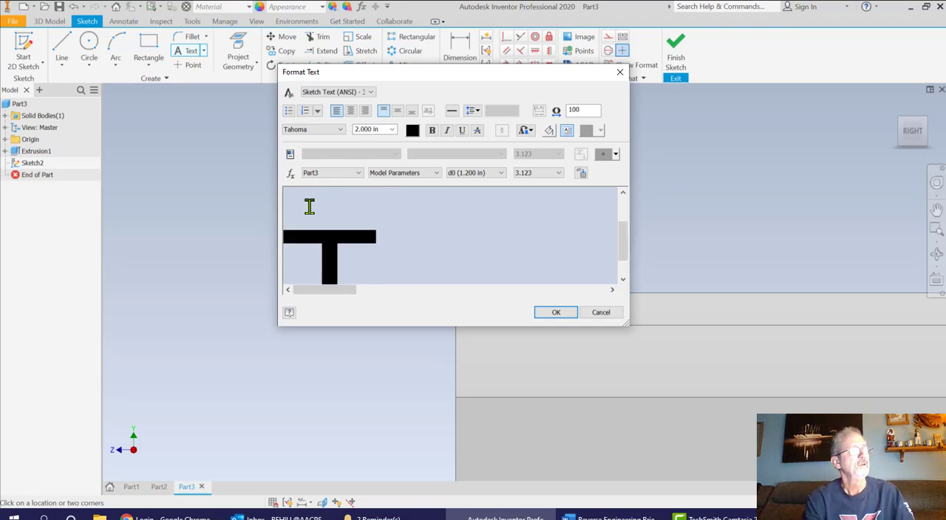
pyautogui.click(550, 316)
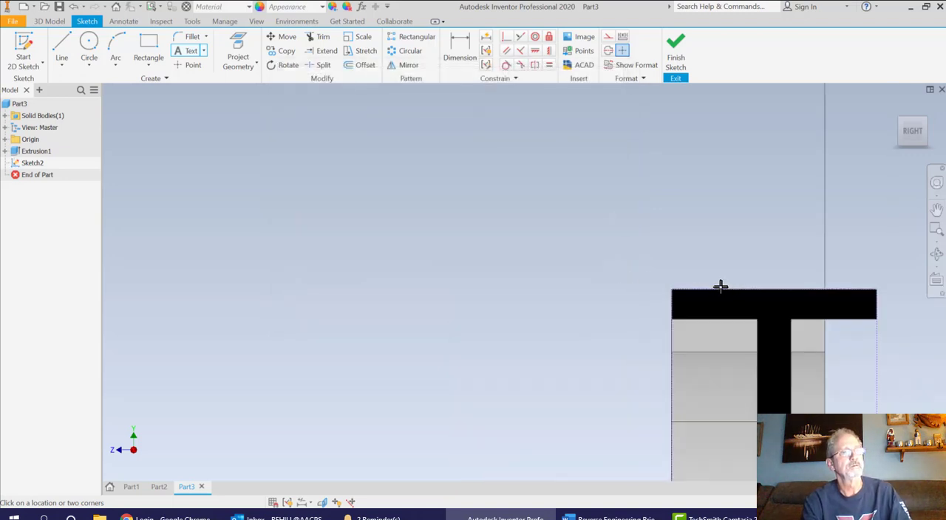
# Shift the T sideways until the end of its crossbar lines up with the C's rear edge, and finish the sketch
pyautogui.scroll(2, 717, 282)
pyautogui.moveTo(625, 263)
pyautogui.mouseDown(button='middle')
pyautogui.moveTo(512, 289)
pyautogui.moveTo(497, 183)
pyautogui.mouseUp(button='middle')
pyautogui.scroll(-1, 601, 263)
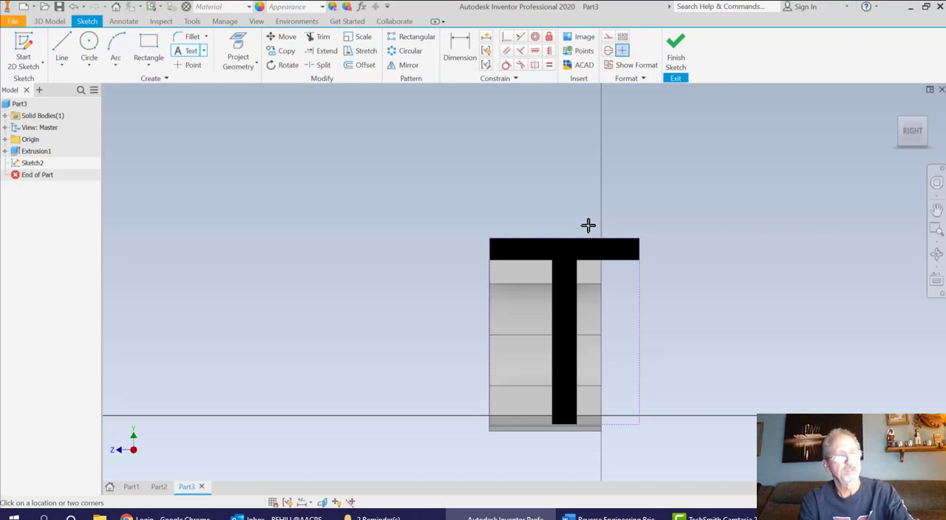
pyautogui.press('Escape')
pyautogui.moveTo(595, 266)
pyautogui.mouseDown()
pyautogui.moveTo(579, 255)
pyautogui.moveTo(540, 256)
pyautogui.moveTo(614, 261)
pyautogui.moveTo(589, 255)
pyautogui.mouseUp()
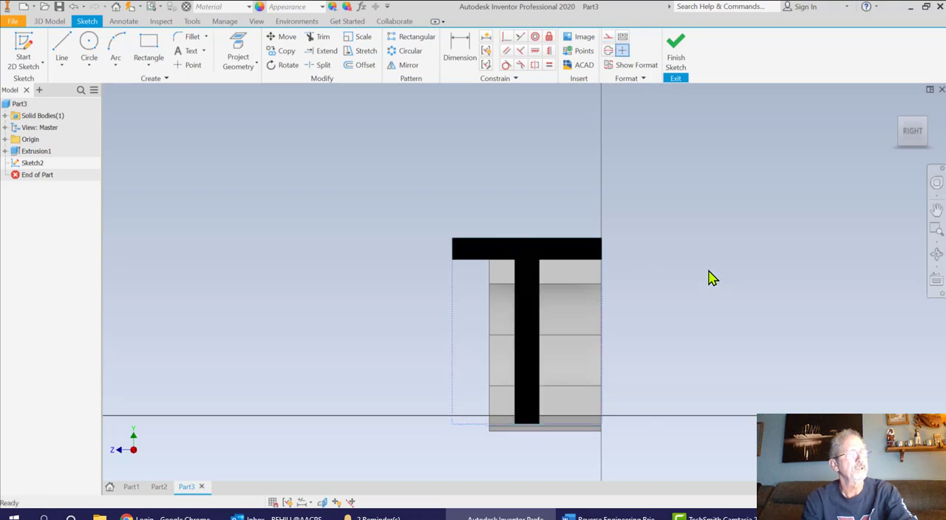
pyautogui.click(676, 62)
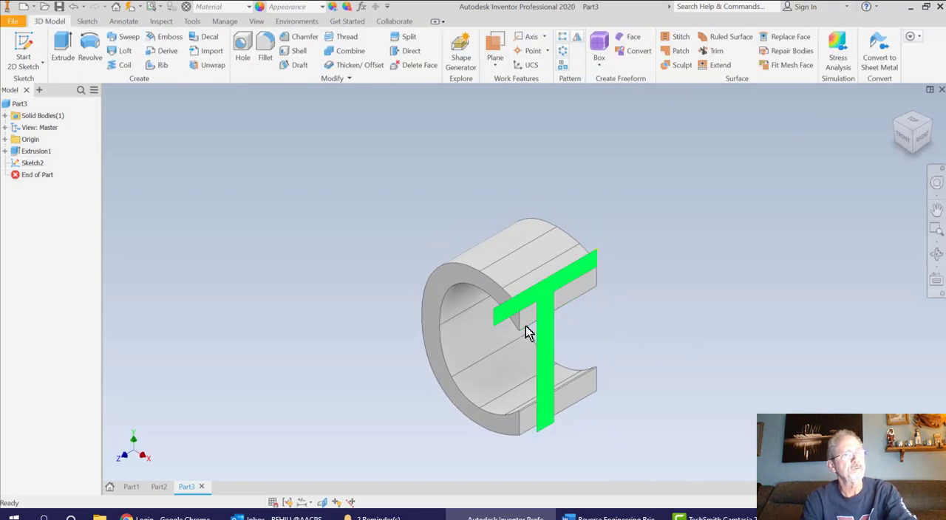
# Set the C extrusion's distance to 1.5 in and compare its depth with the T from the right
pyautogui.rightClick(44, 152)
pyautogui.click(94, 241)
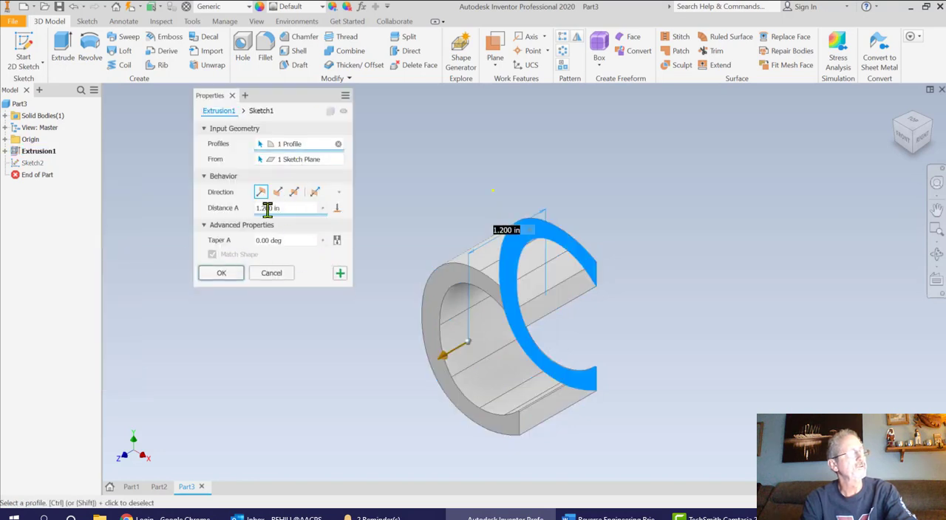
pyautogui.click(266, 208)
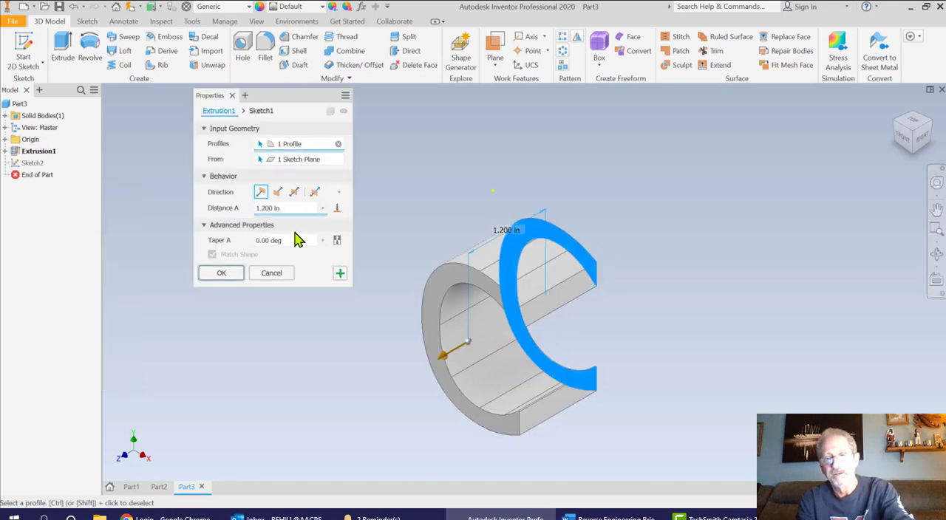
pyautogui.press('BackSpace')
pyautogui.write('5')
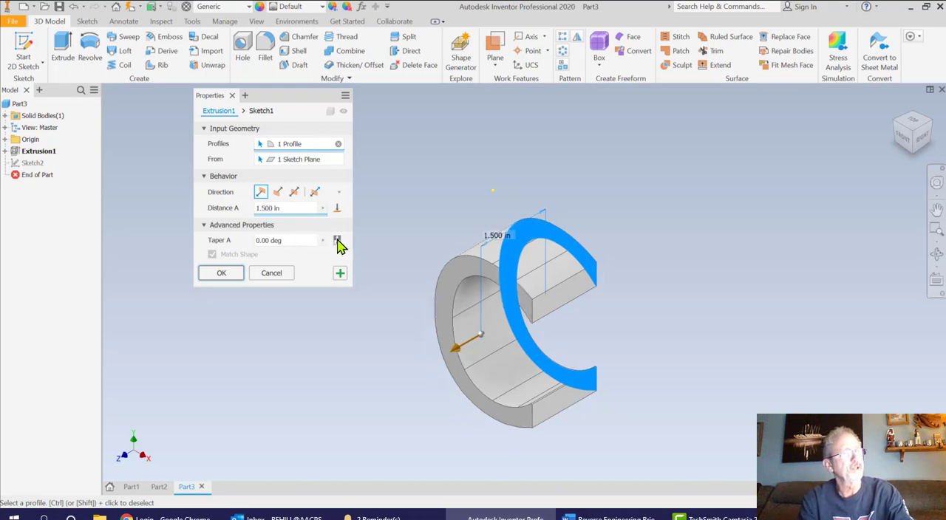
pyautogui.click(221, 272)
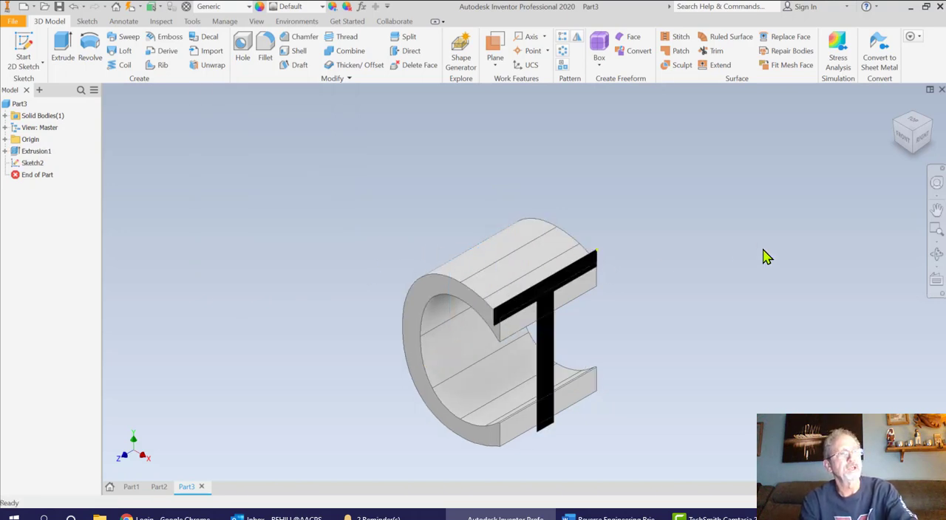
pyautogui.click(922, 138)
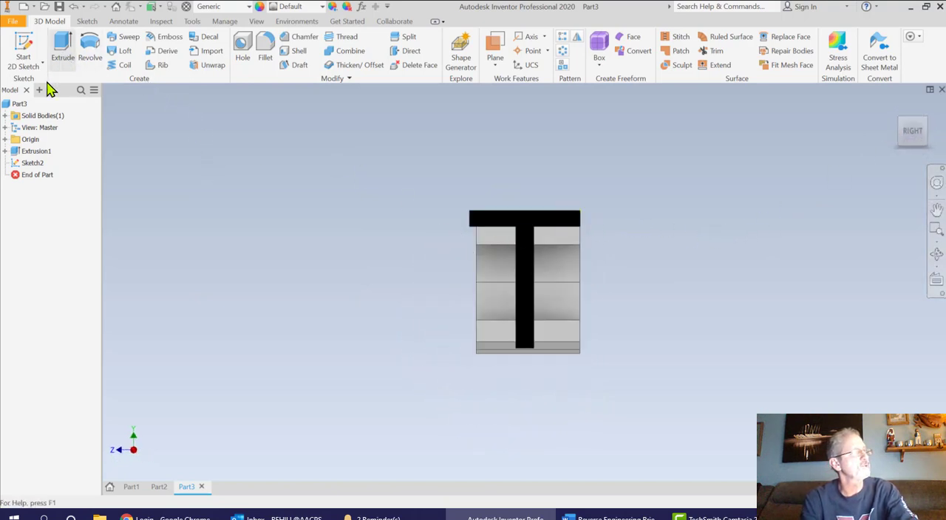
# Set the C extrusion's distance to 1.7 in
pyautogui.rightClick(38, 157)
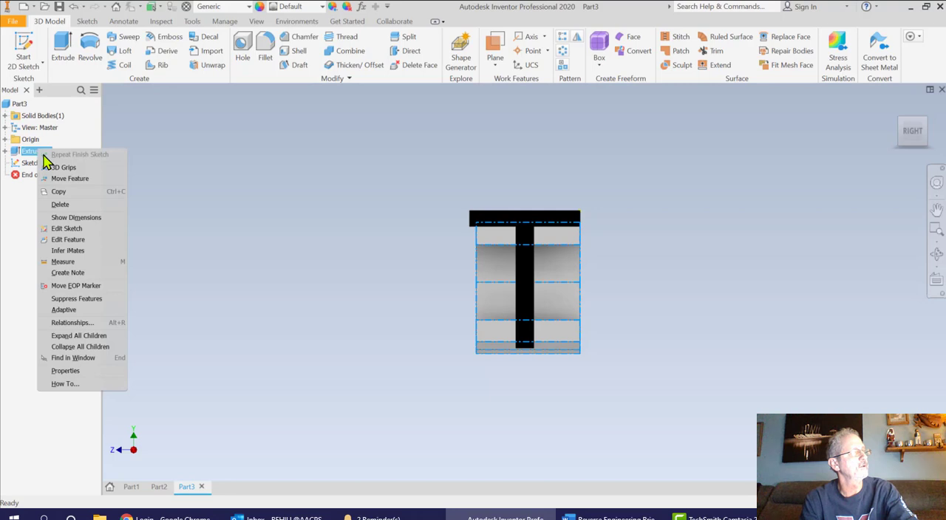
pyautogui.click(68, 239)
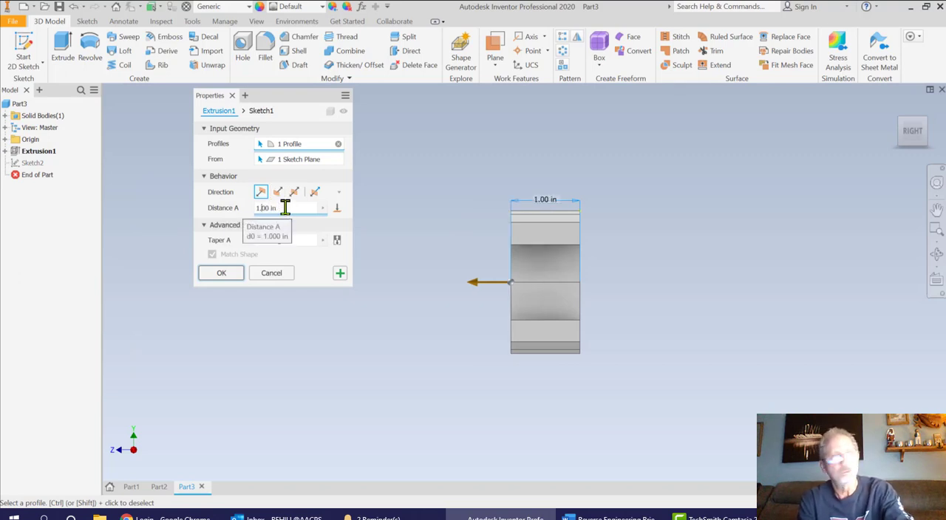
pyautogui.click(222, 273)
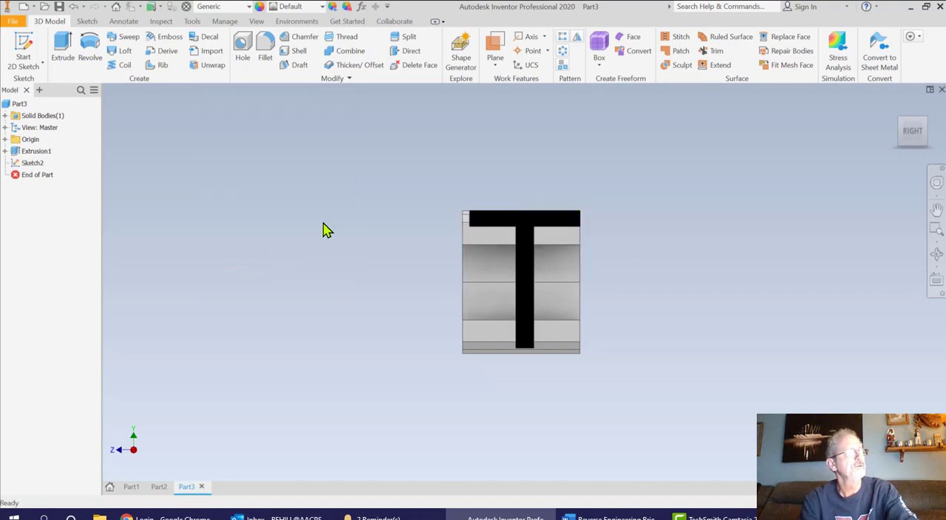
# Adjust the C extrusion's distance until its depth matches the T's crossbar width, and return to the home view
pyautogui.rightClick(32, 156)
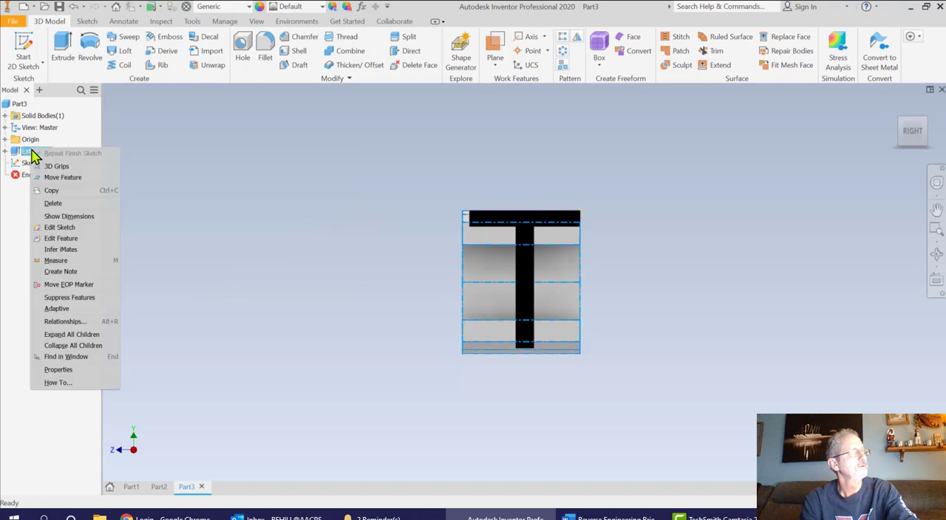
pyautogui.click(61, 238)
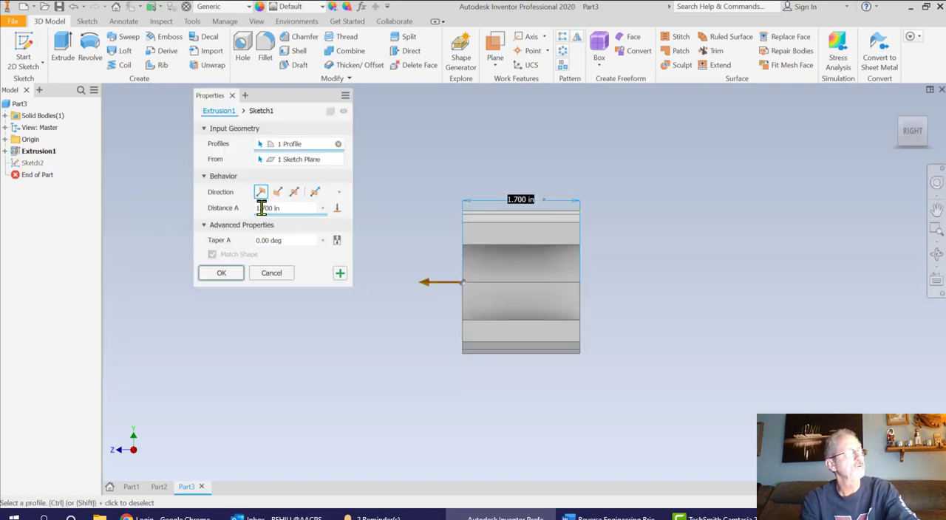
pyautogui.click(262, 208)
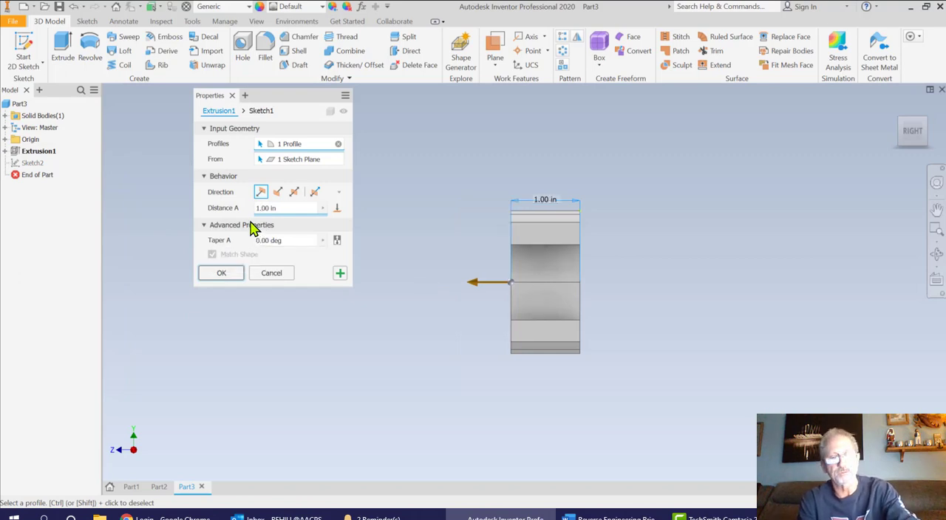
pyautogui.click(220, 274)
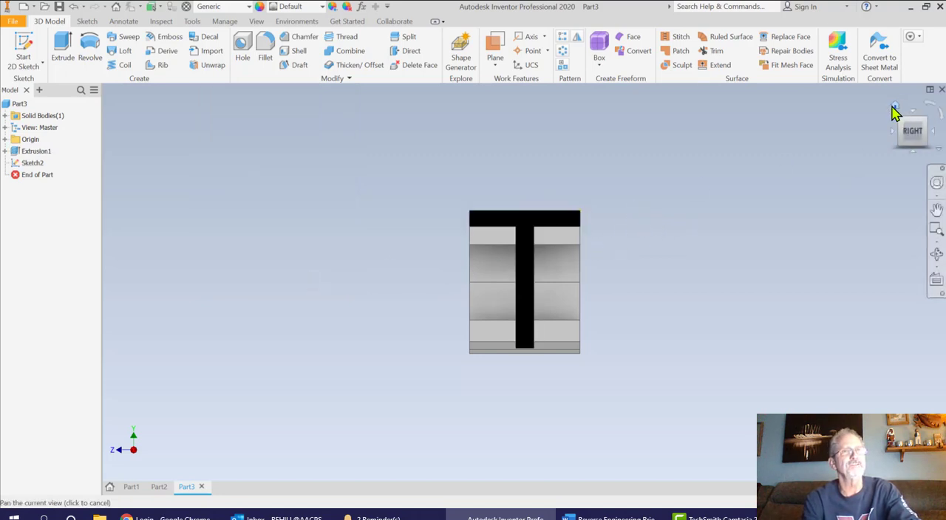
pyautogui.click(896, 111)
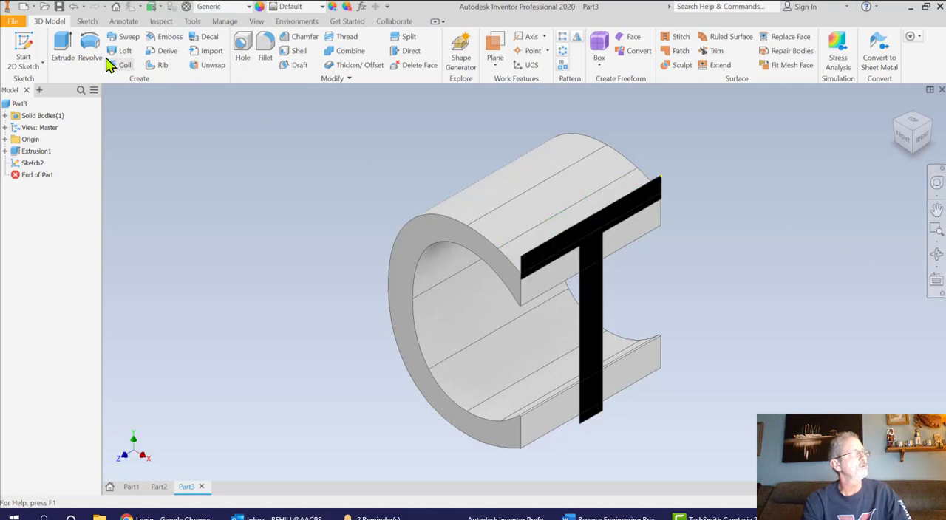
# Extrude the T profile 1.6 in back through the C as an intersection, and check the solid from the front and right
pyautogui.click(64, 51)
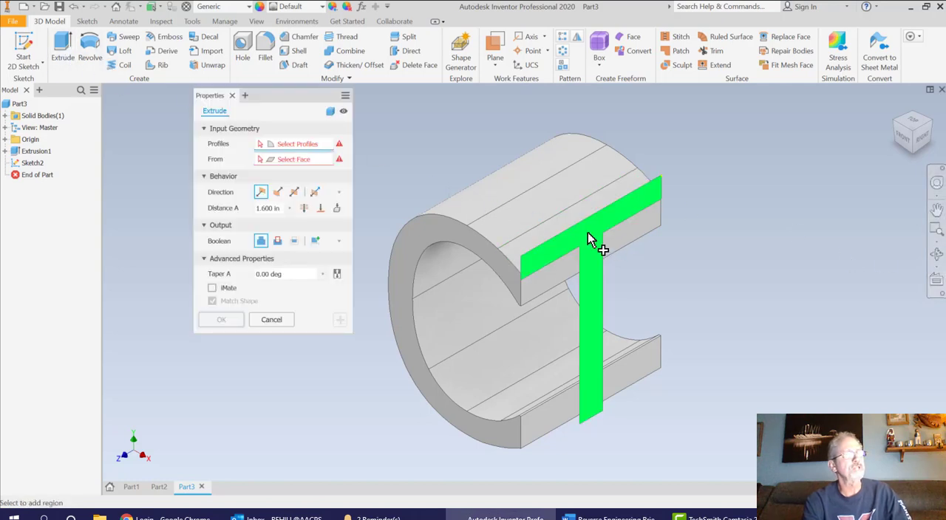
pyautogui.click(599, 246)
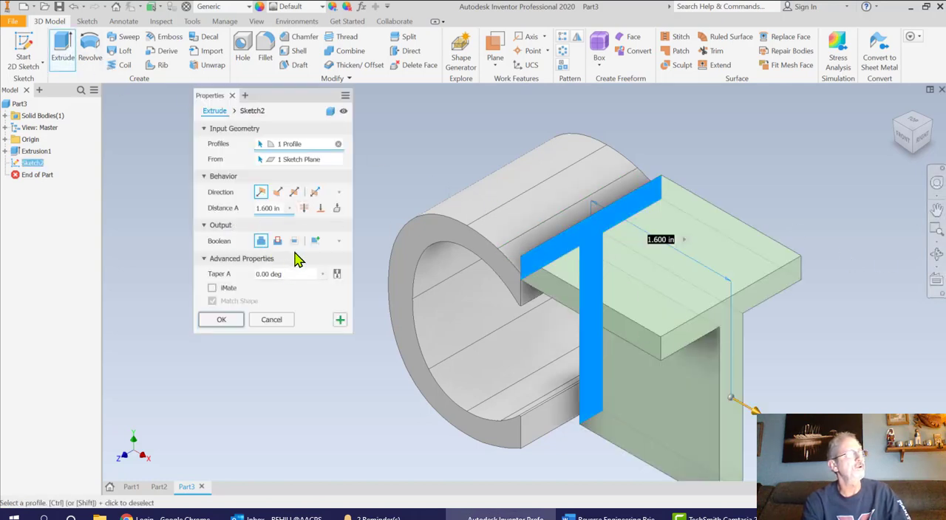
pyautogui.click(278, 192)
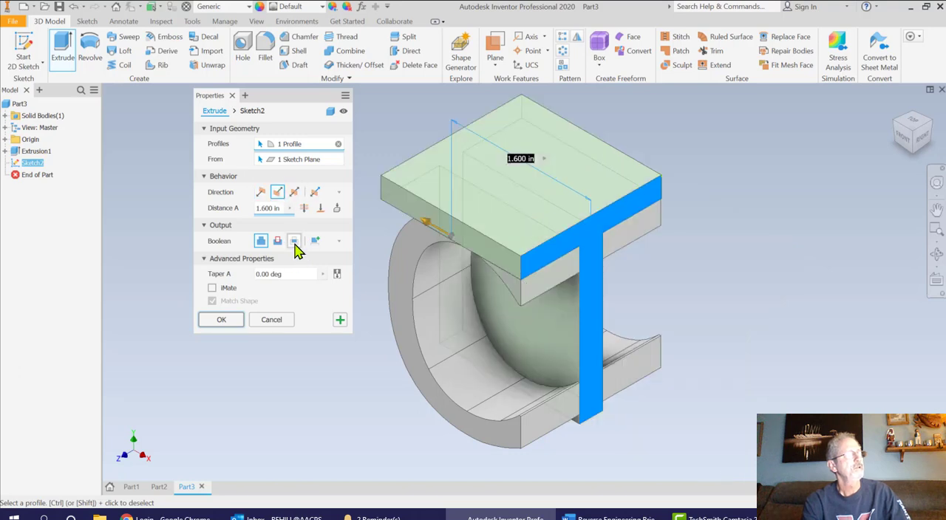
pyautogui.click(295, 242)
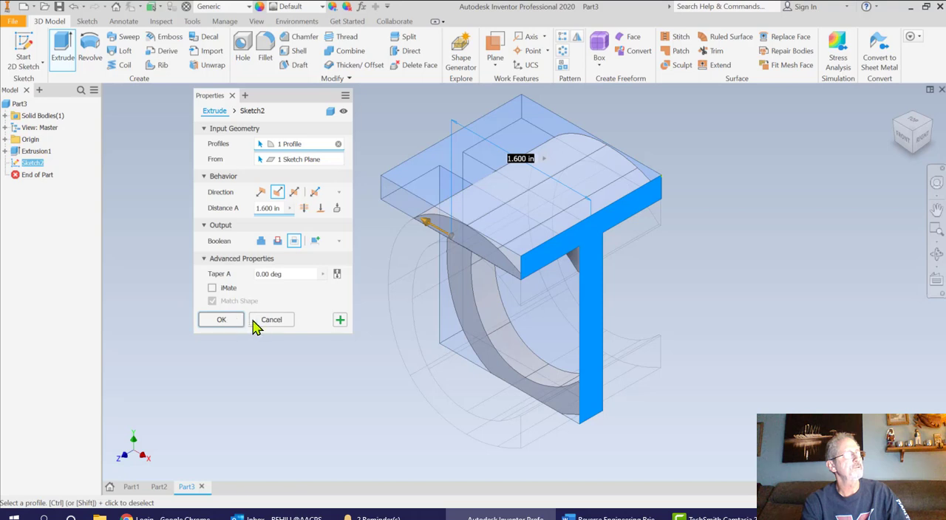
pyautogui.click(221, 319)
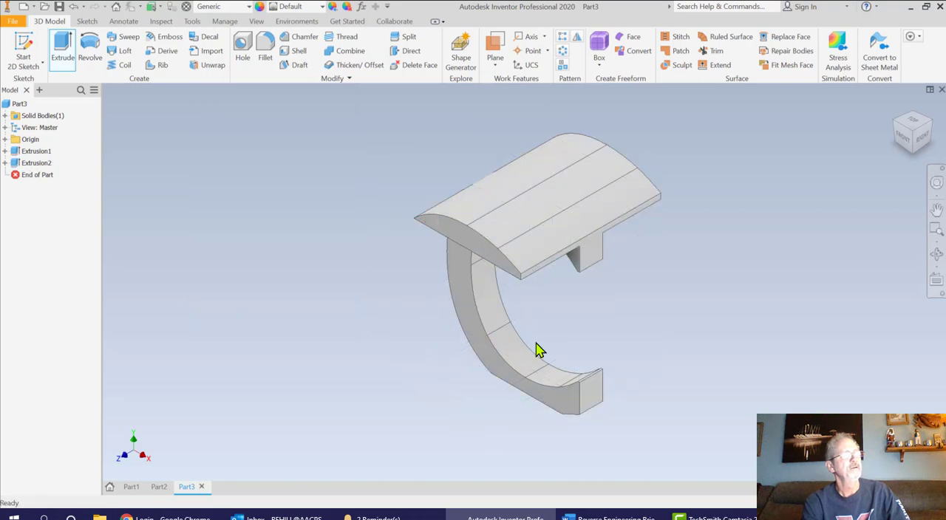
pyautogui.click(904, 139)
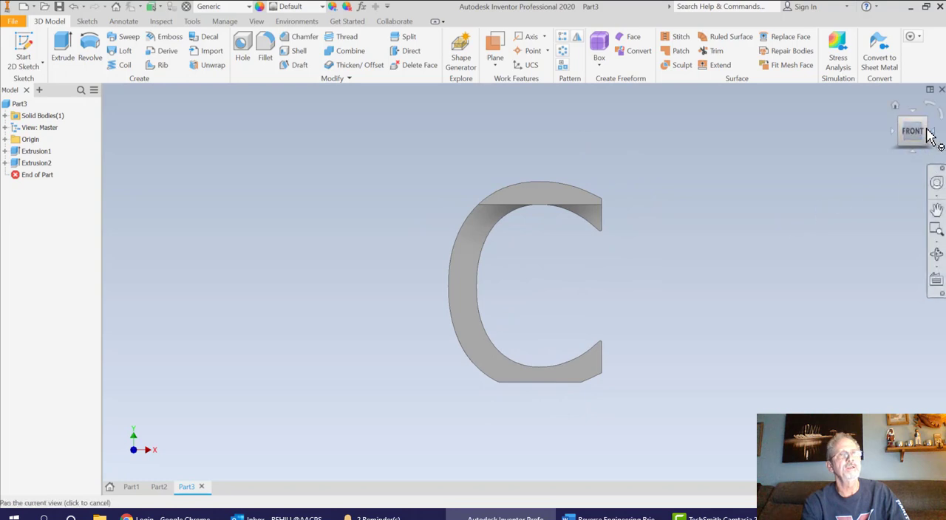
pyautogui.click(934, 139)
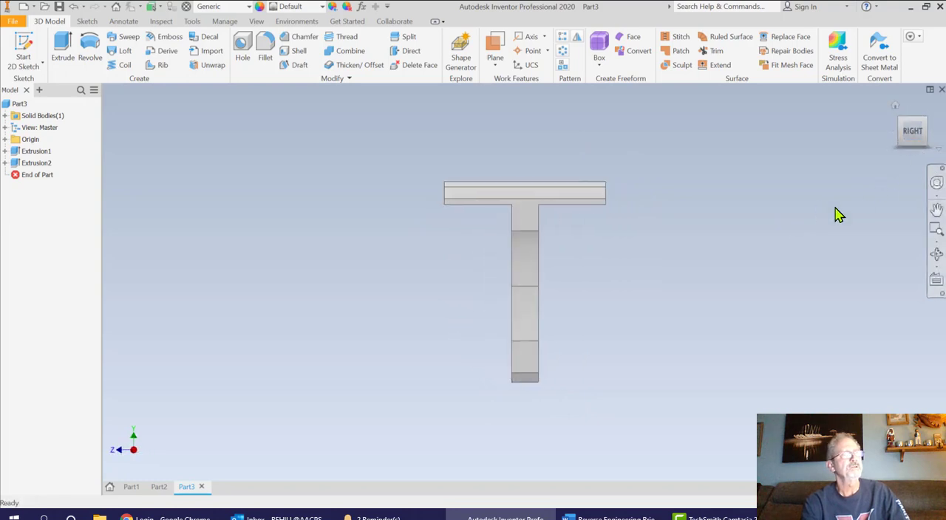
pyautogui.click(896, 108)
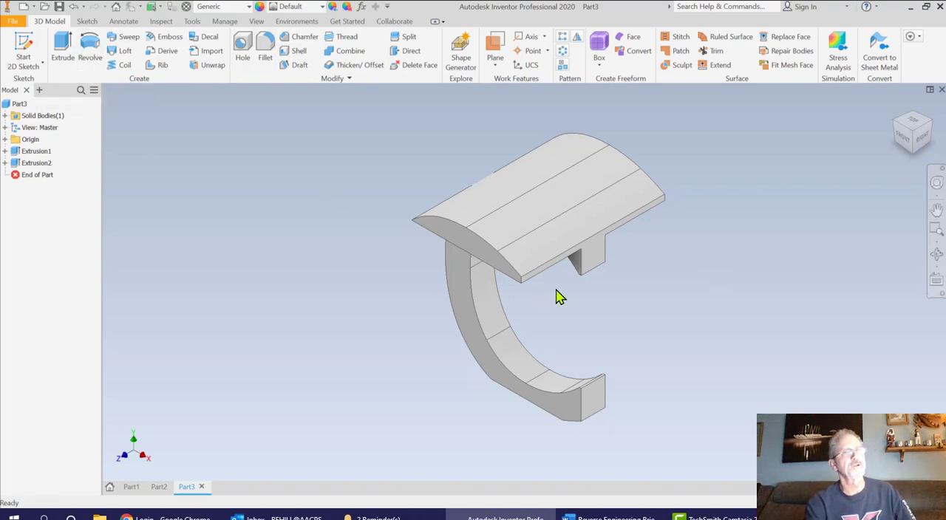
# Start a sketch on the flat bottom face of the C and project that face's outline into it
pyautogui.click(913, 153)
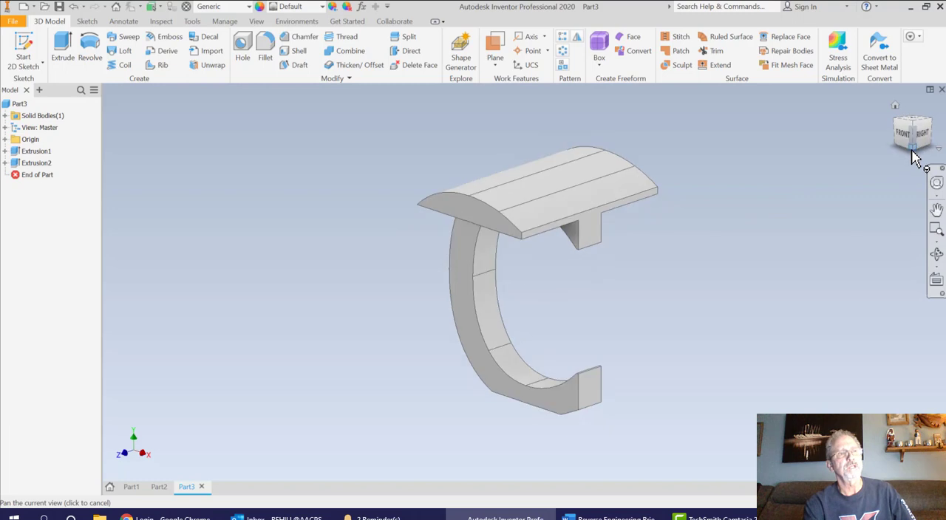
pyautogui.click(43, 60)
pyautogui.click(547, 359)
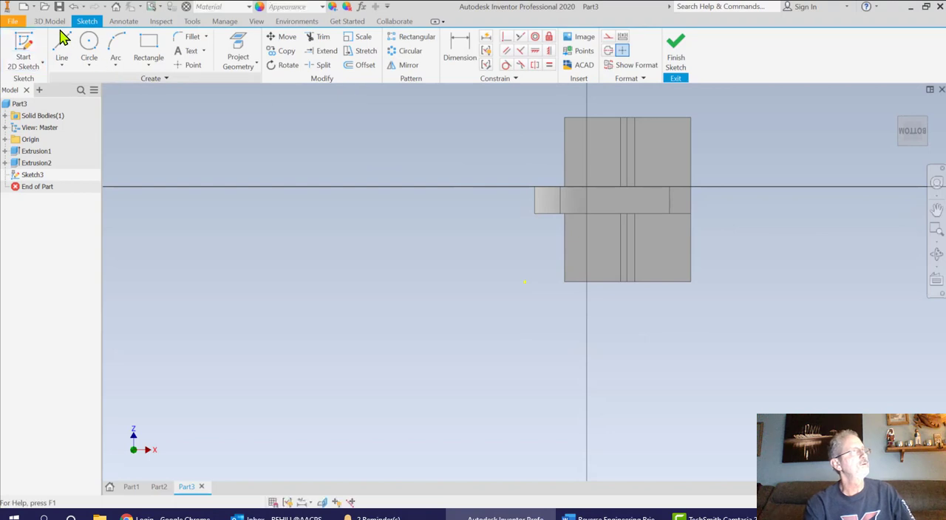
pyautogui.click(90, 44)
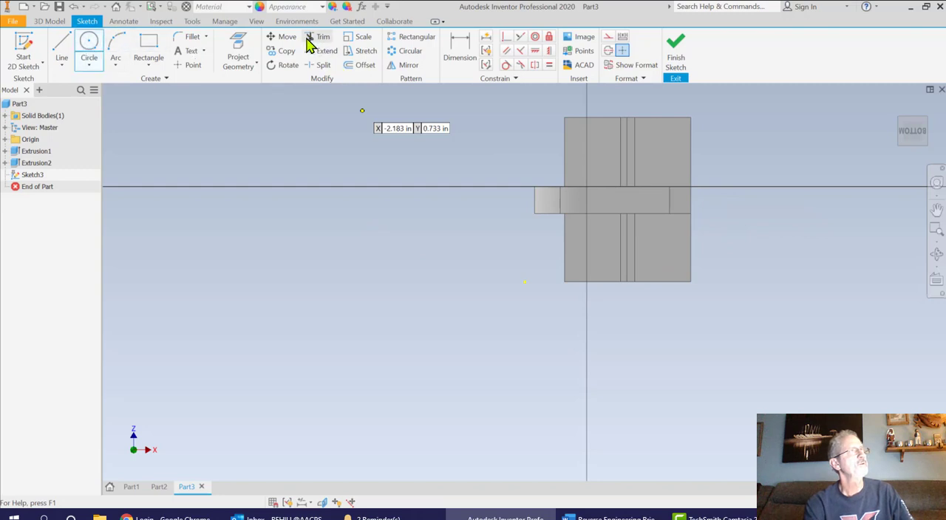
pyautogui.click(238, 53)
pyautogui.click(627, 201)
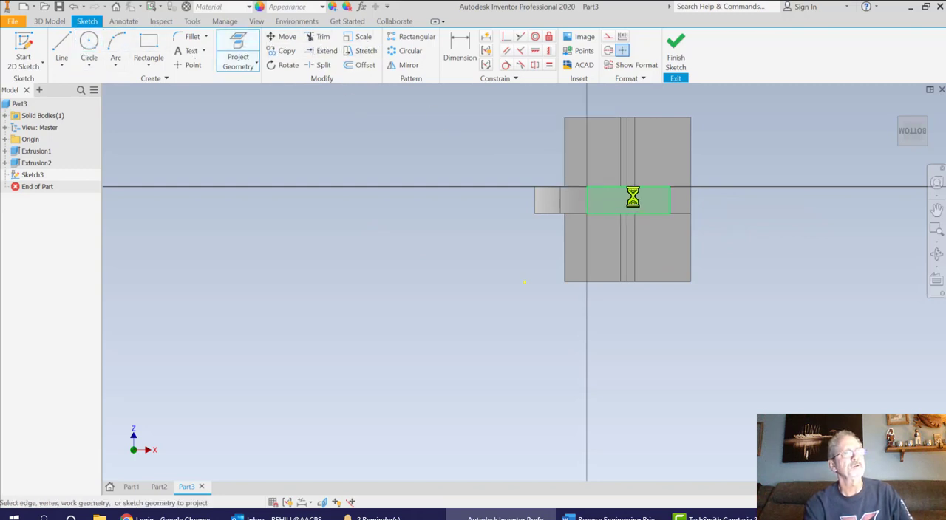
# Draw a 1.75 in diameter circle centred by eye in the middle of the projected rectangle
pyautogui.moveTo(911, 139)
pyautogui.moveTo(916, 137)
pyautogui.mouseDown()
pyautogui.moveTo(908, 170)
pyautogui.moveTo(907, 127)
pyautogui.mouseUp()
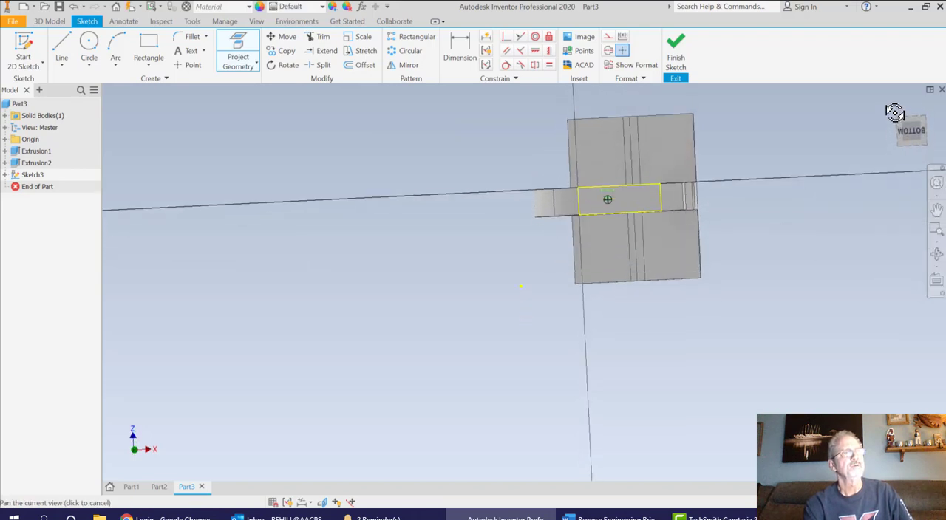
pyautogui.click(89, 44)
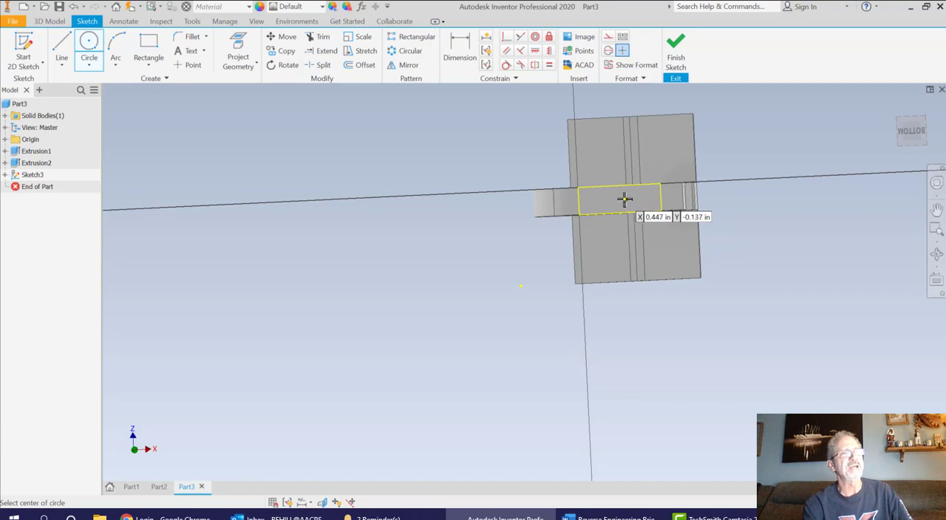
pyautogui.click(624, 198)
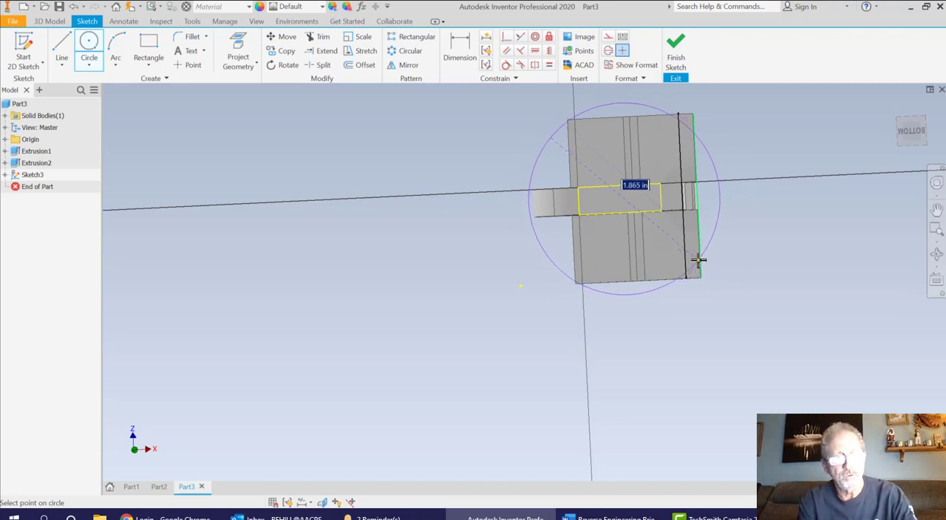
pyautogui.write('1')
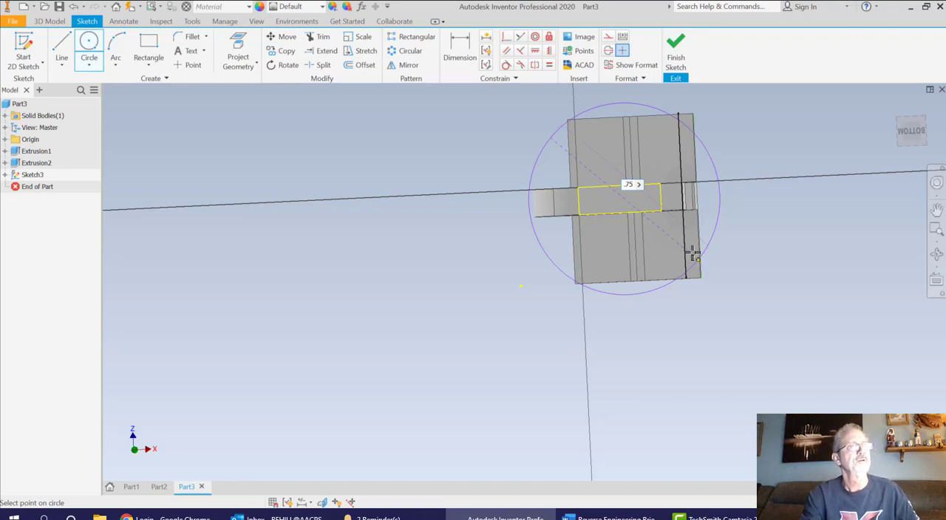
pyautogui.write('1.75')
pyautogui.press('Return')
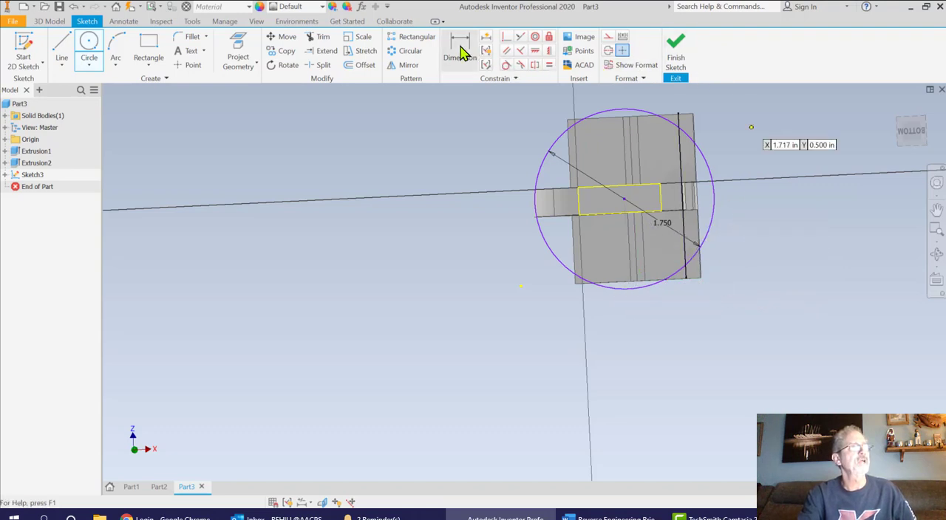
# Try to dimension the distance from the circle's centre to the projected rectangle's upper long edge
pyautogui.press('d')
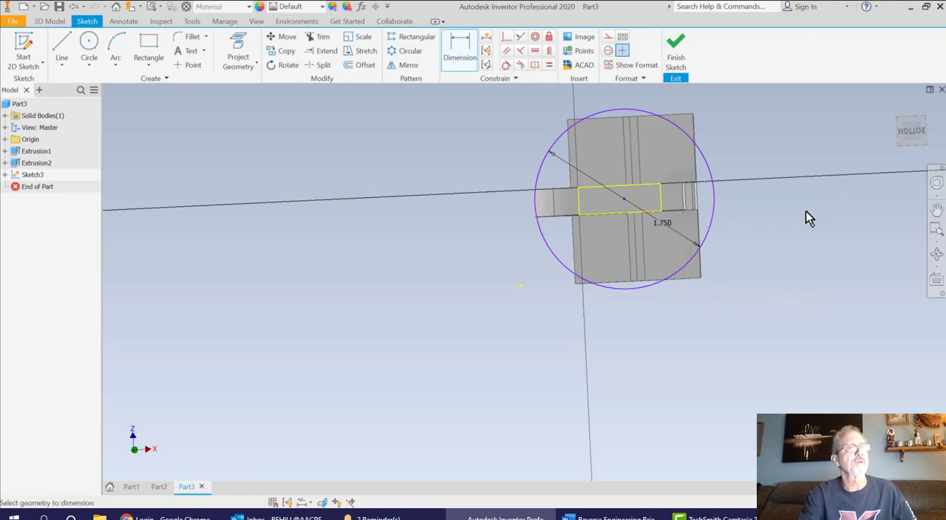
pyautogui.click(915, 134)
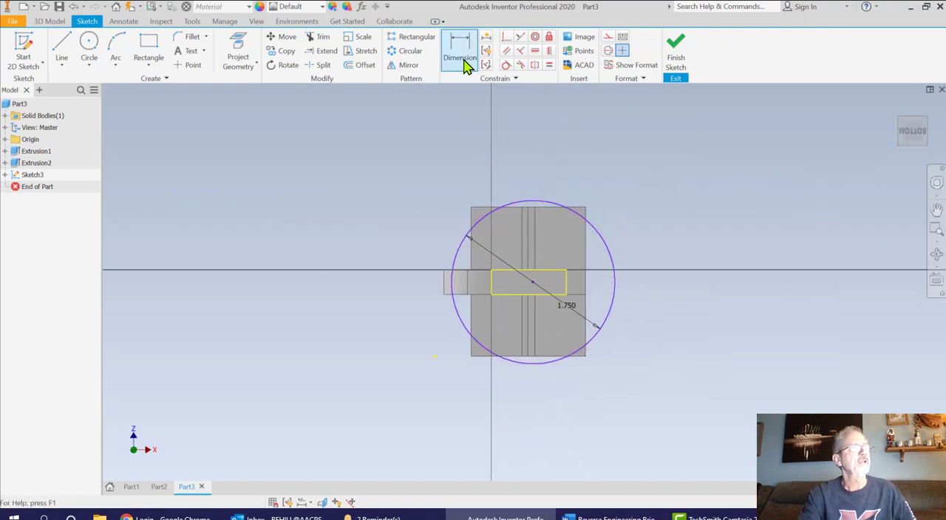
pyautogui.scroll(5, 532, 295)
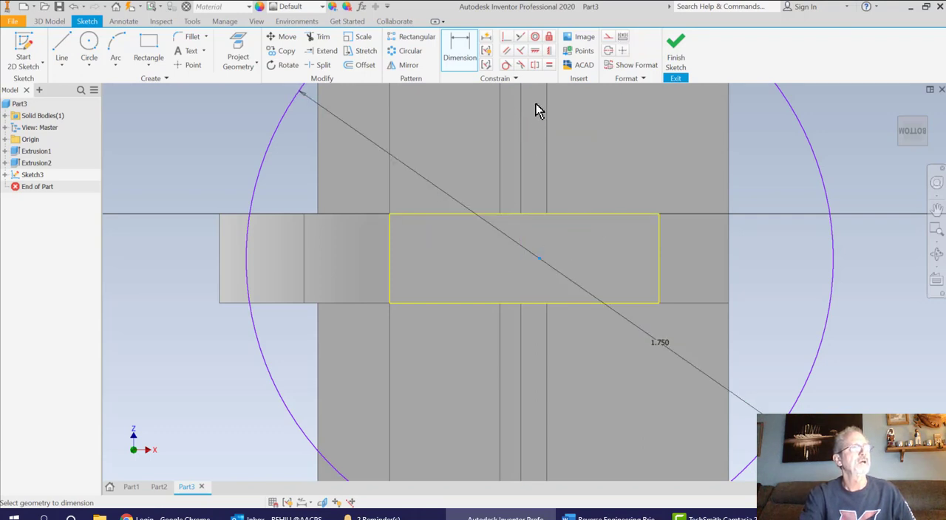
pyautogui.click(538, 215)
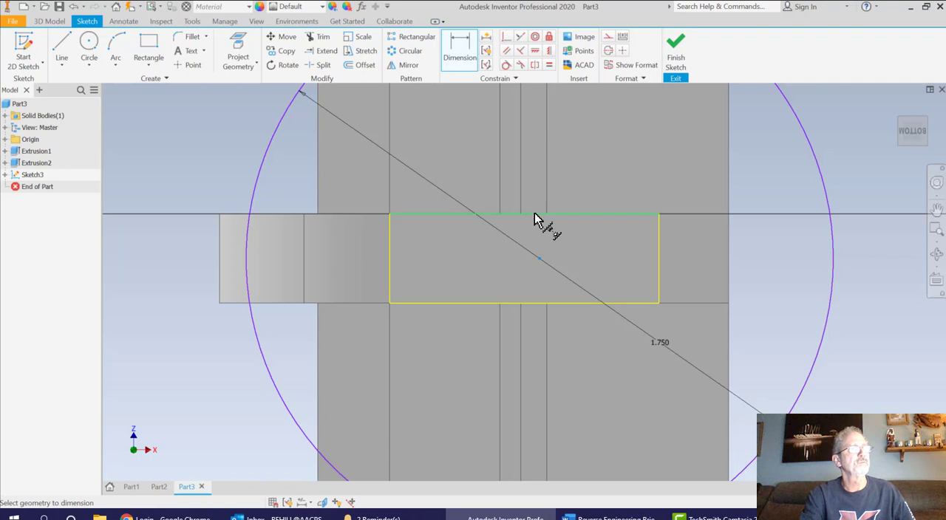
pyautogui.click(539, 258)
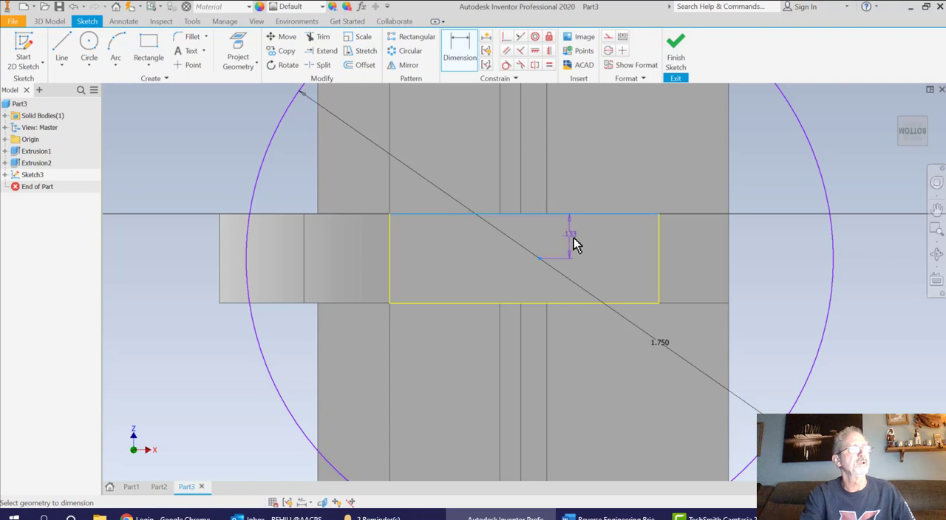
pyautogui.click(698, 254)
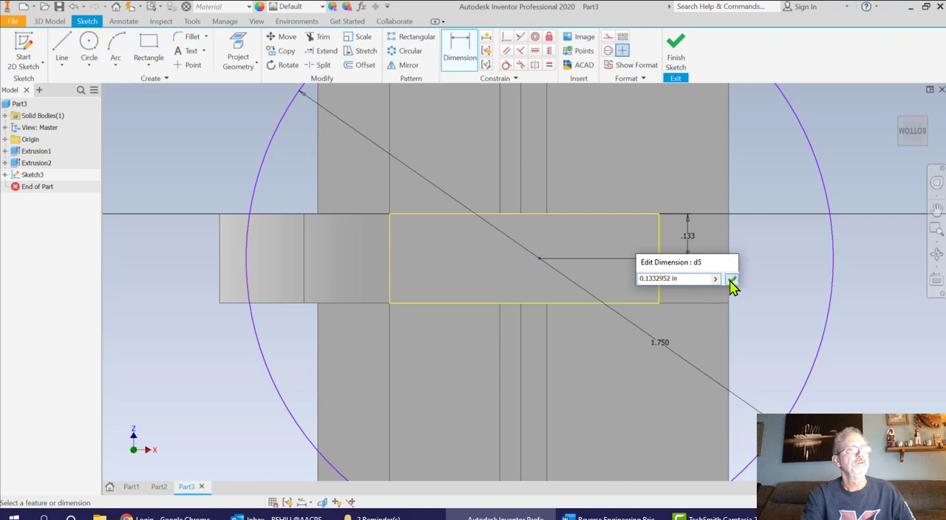
pyautogui.click(730, 280)
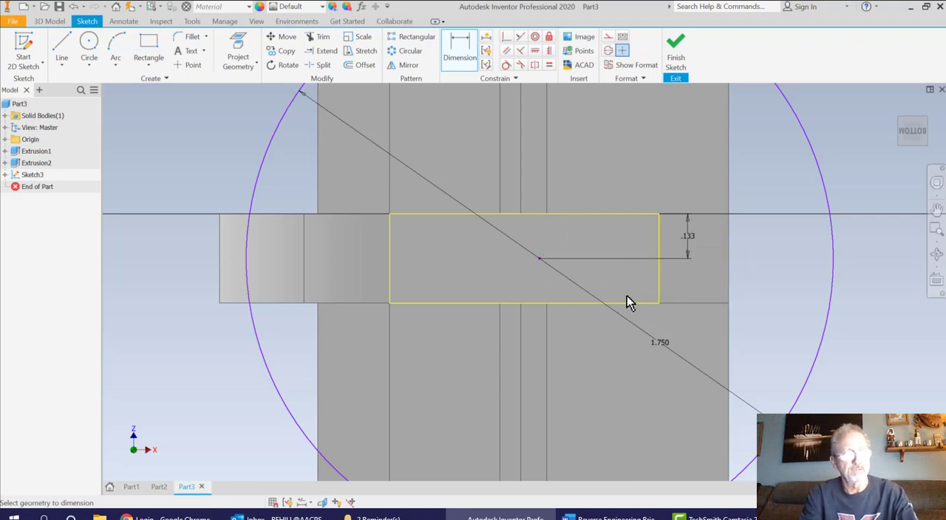
pyautogui.press('Escape')
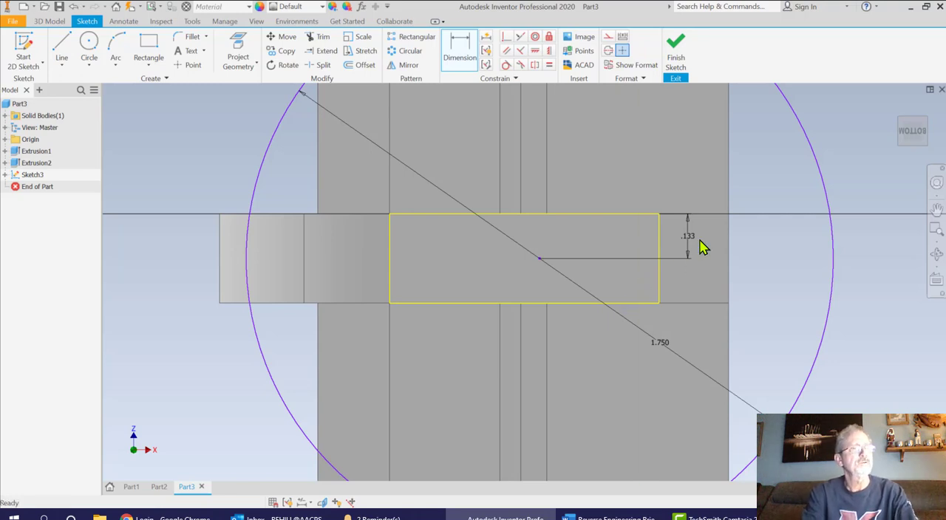
pyautogui.hotkey('ctrl', 'z')
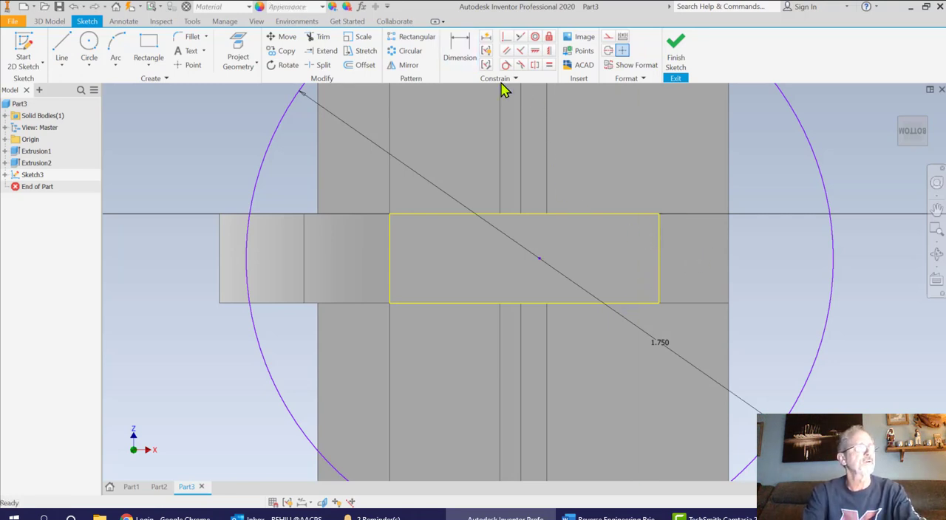
# Try to dimension the short side of the projected rectangle between its two corners
pyautogui.click(459, 46)
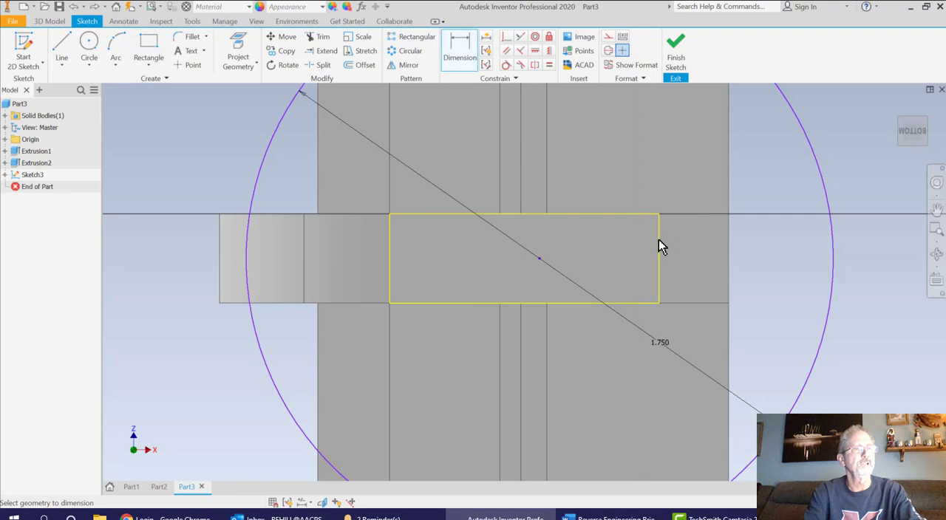
pyautogui.click(459, 49)
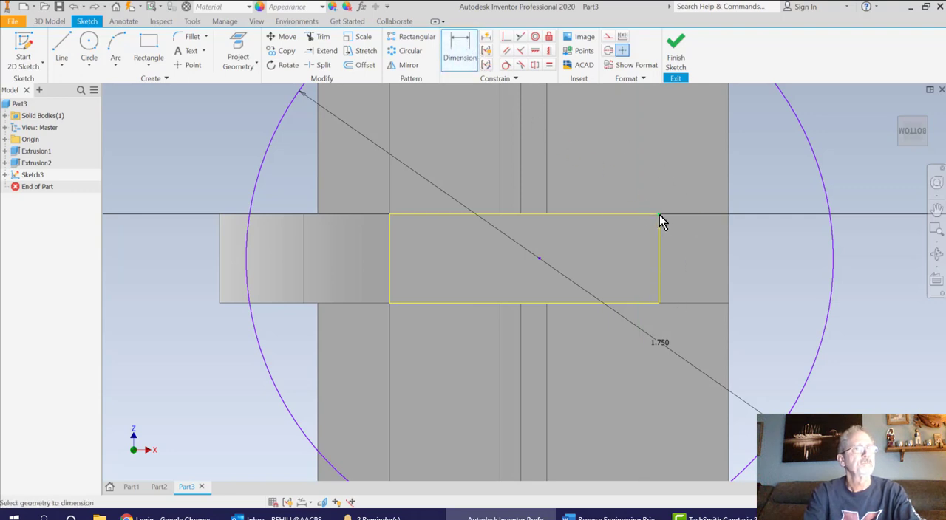
pyautogui.click(659, 300)
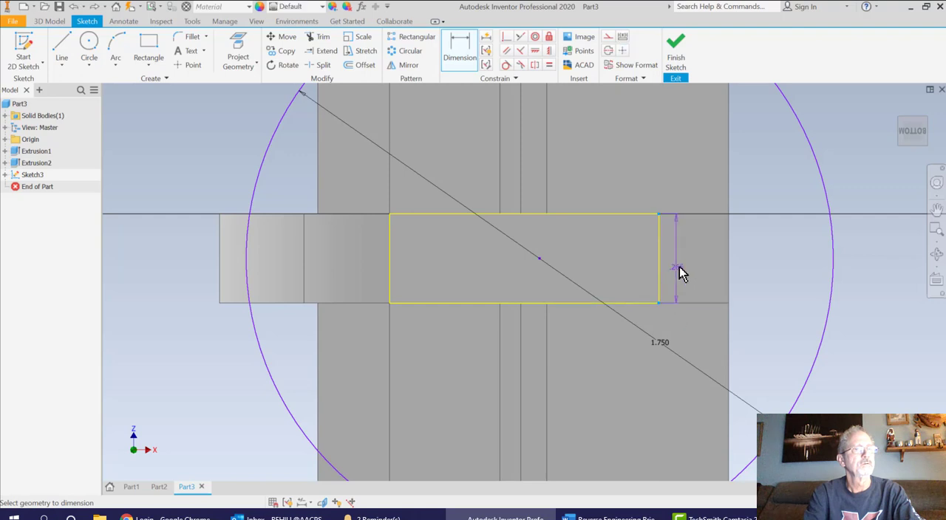
pyautogui.click(772, 288)
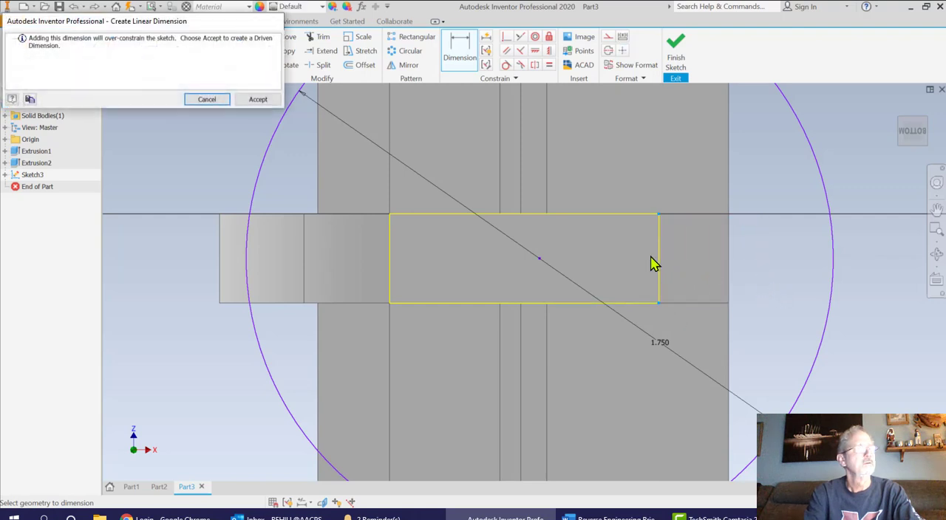
pyautogui.click(224, 100)
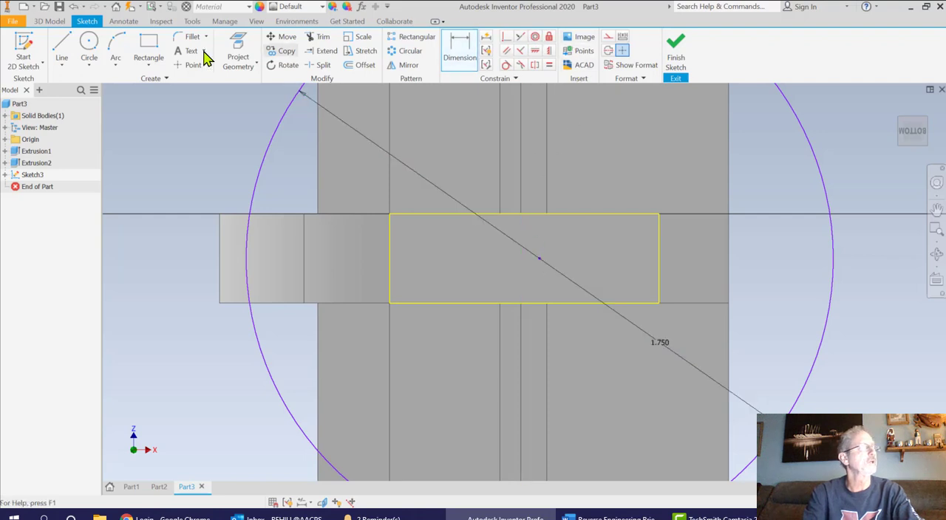
# Draw a construction line about 0.266 in long straight across the projected rectangle near its middle, between the two long edges
pyautogui.click(62, 45)
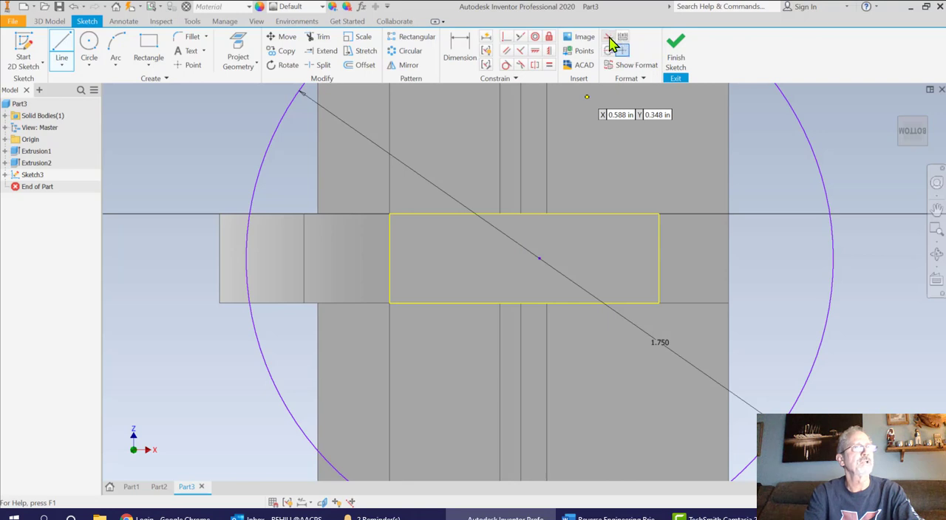
pyautogui.click(608, 38)
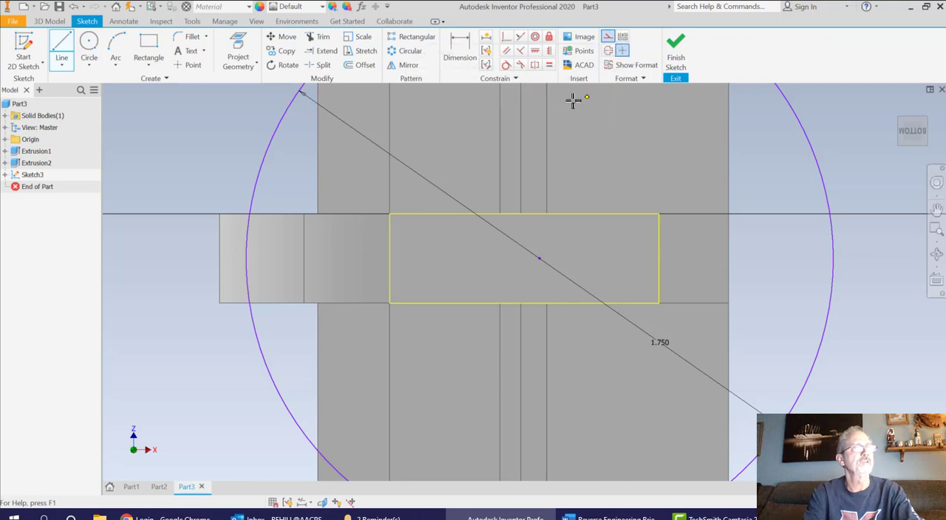
pyautogui.click(521, 214)
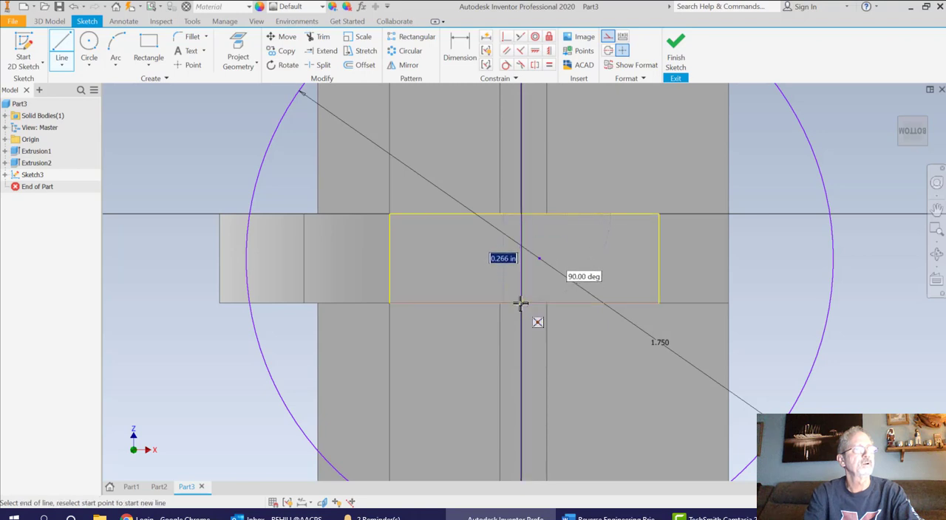
pyautogui.click(521, 304)
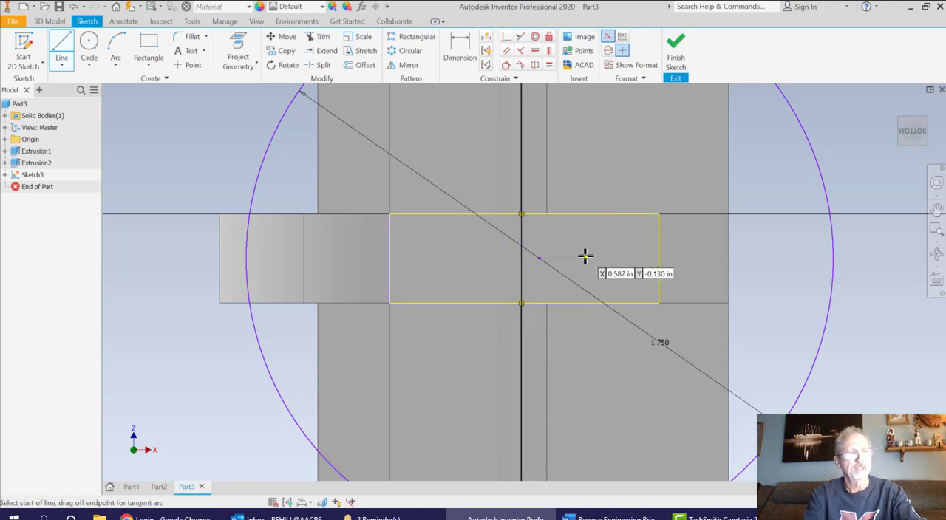
# Move the 1.75 in circle's centre onto the midpoint of the construction line and finish the sketch
pyautogui.press('Escape')
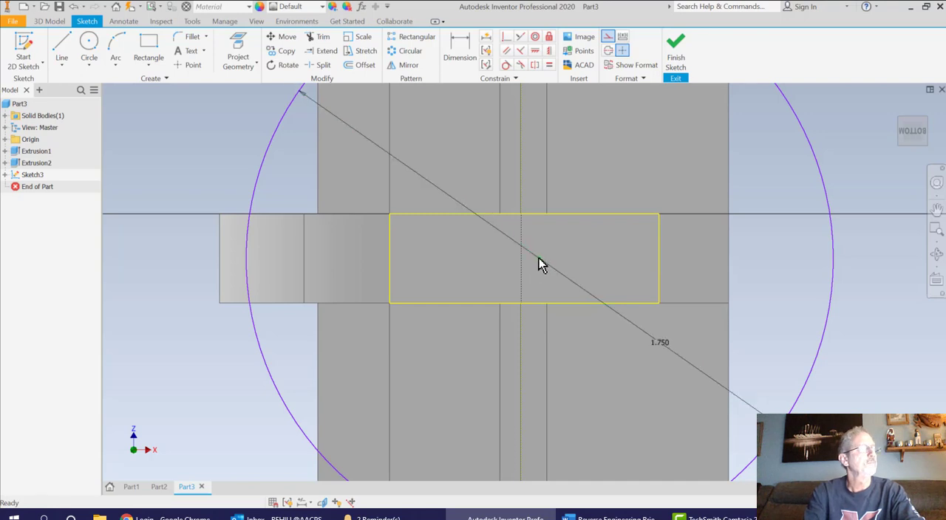
pyautogui.moveTo(539, 258); pyautogui.dragTo(520, 258)
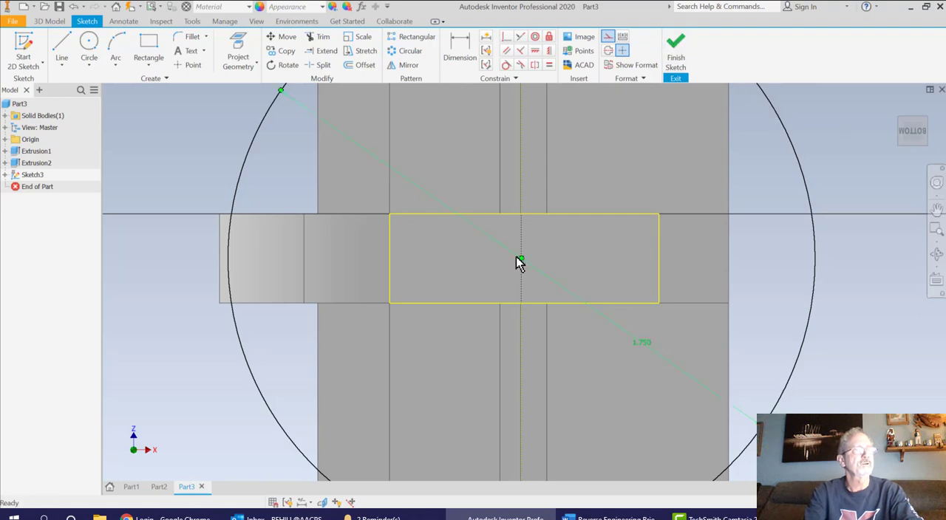
pyautogui.click(675, 51)
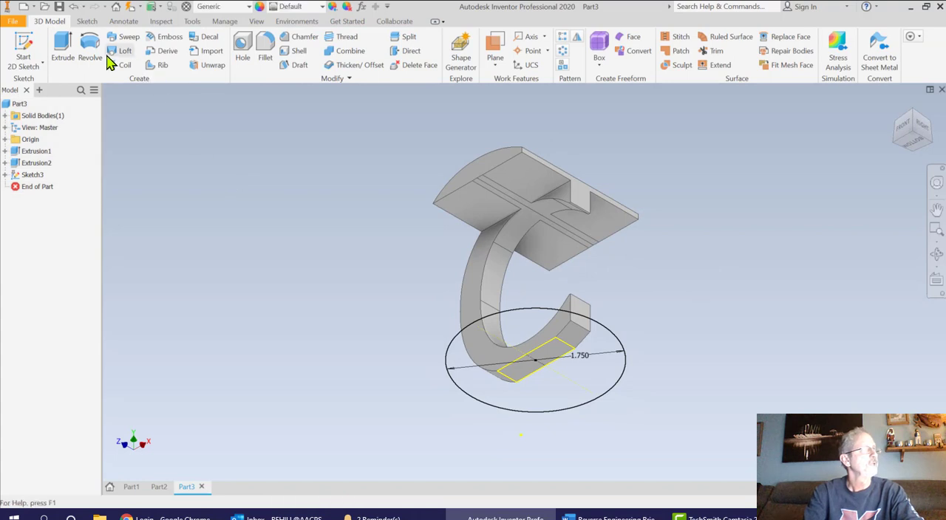
# Extrude the circular region surrounding the projected rectangle 0.25 in downward as a base joined to the C-T solid
pyautogui.click(63, 49)
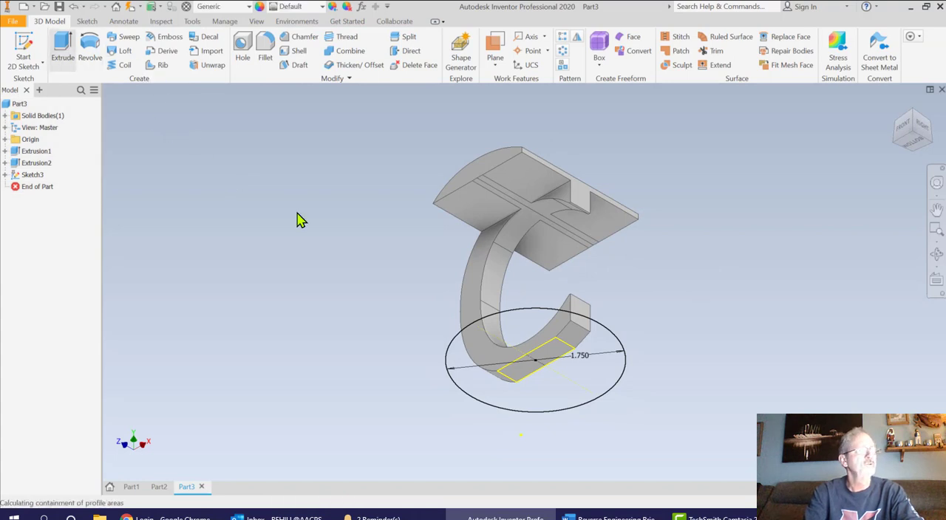
pyautogui.click(454, 352)
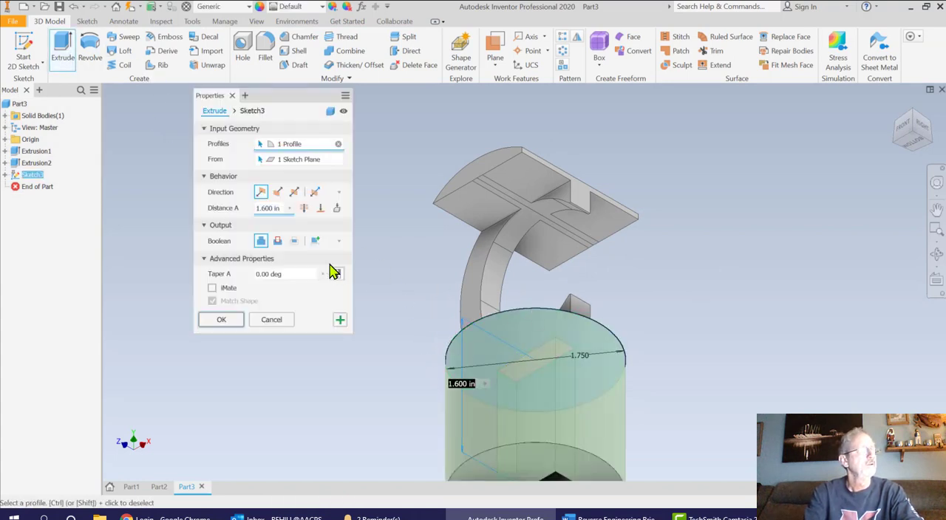
pyautogui.click(281, 209)
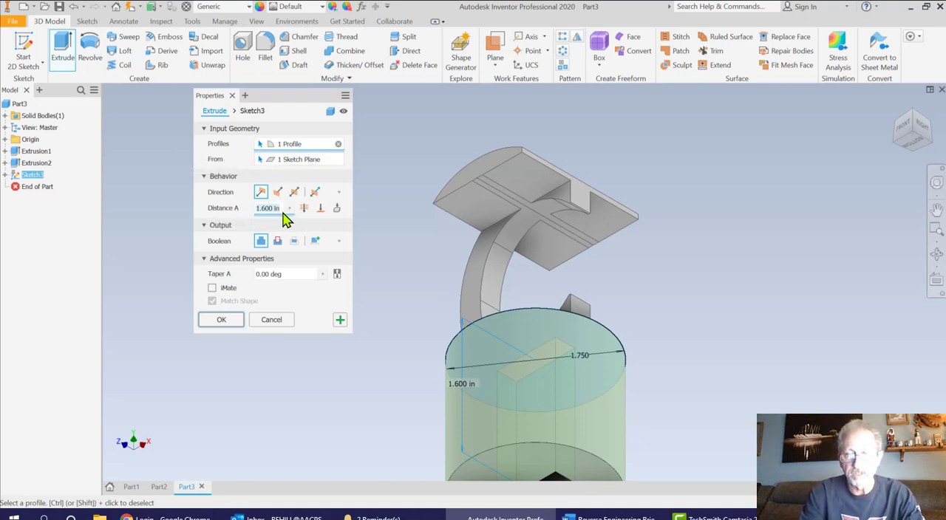
pyautogui.press('BackSpace')
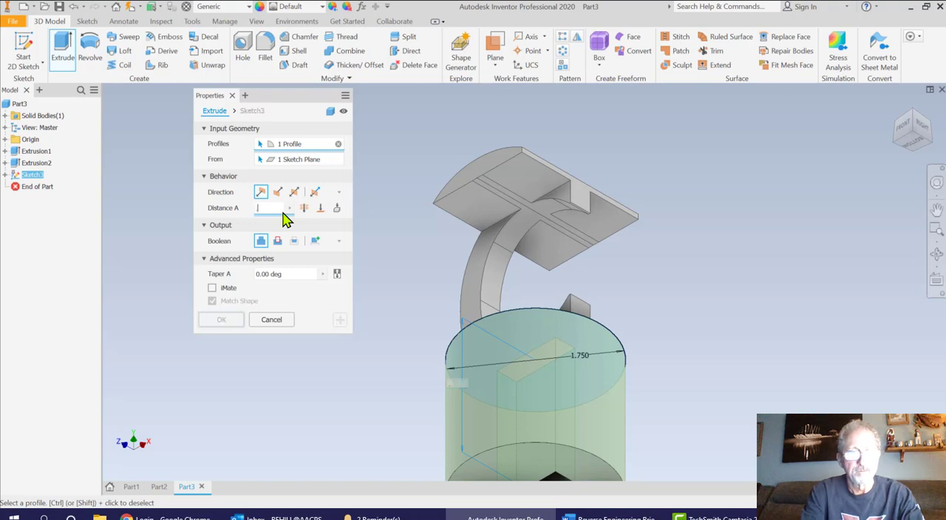
pyautogui.write('.25')
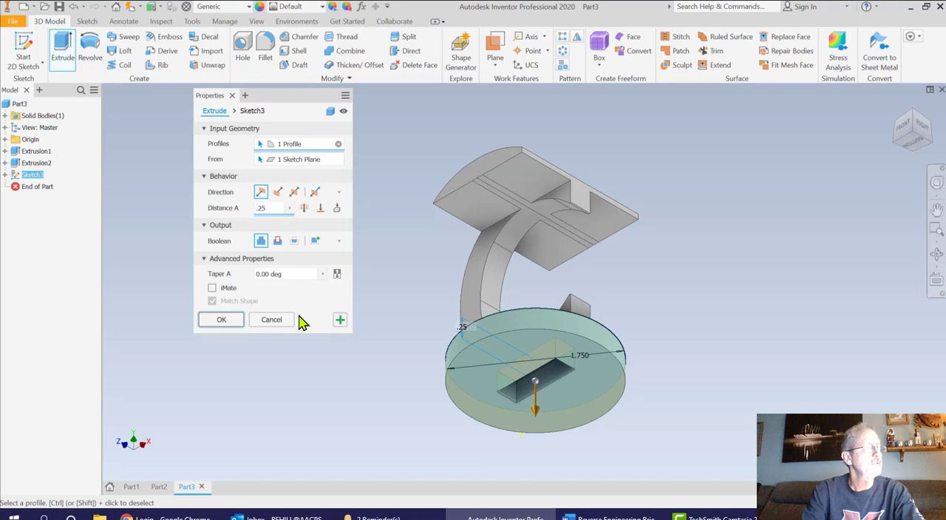
pyautogui.click(236, 320)
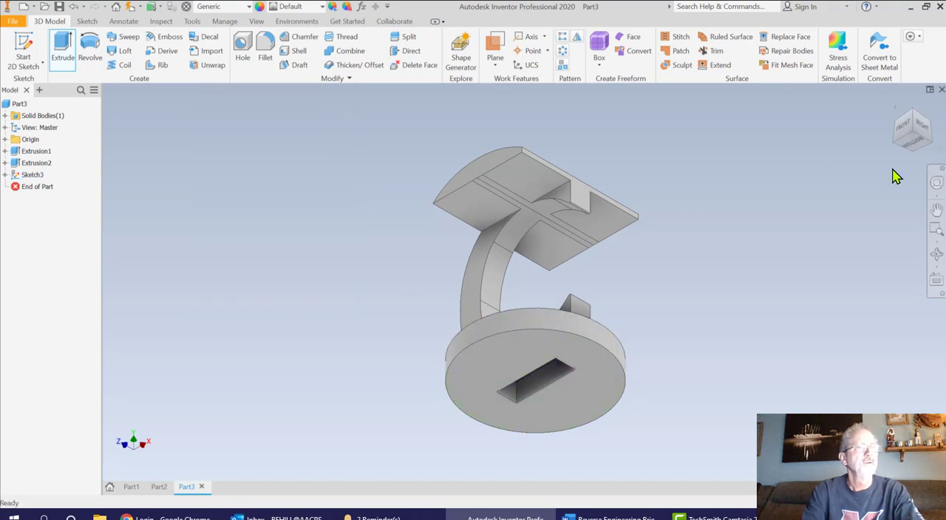
pyautogui.click(894, 117)
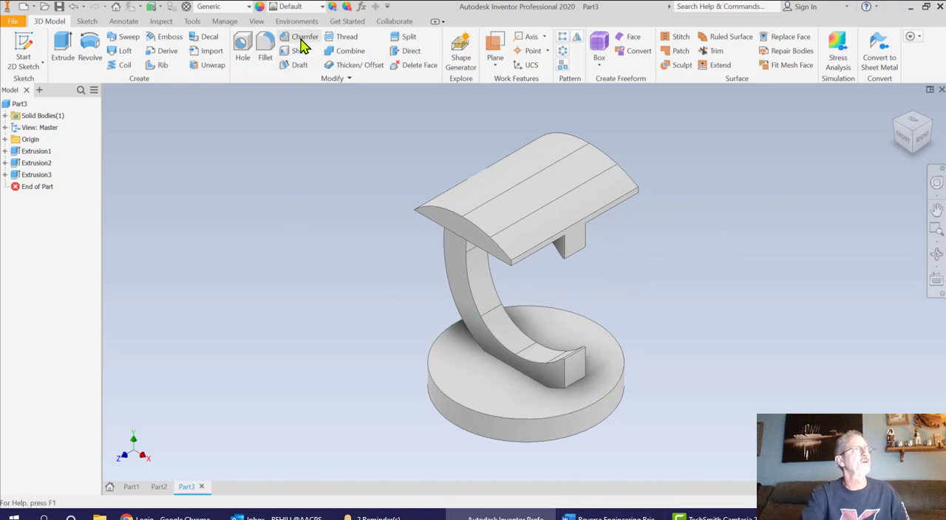
# Try a 0.125 in fillet on the upper circular edge of the base disc, then undo it
pyautogui.click(266, 46)
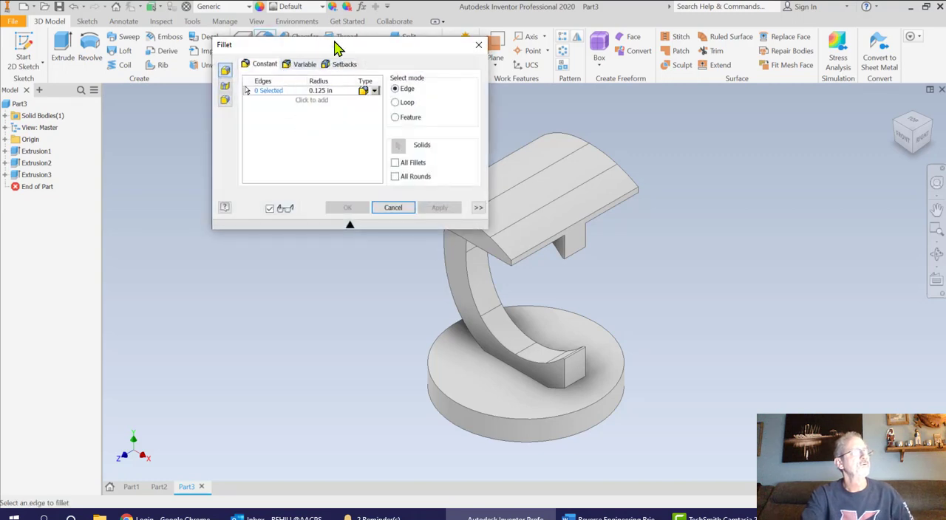
pyautogui.moveTo(338, 47); pyautogui.dragTo(230, 54)
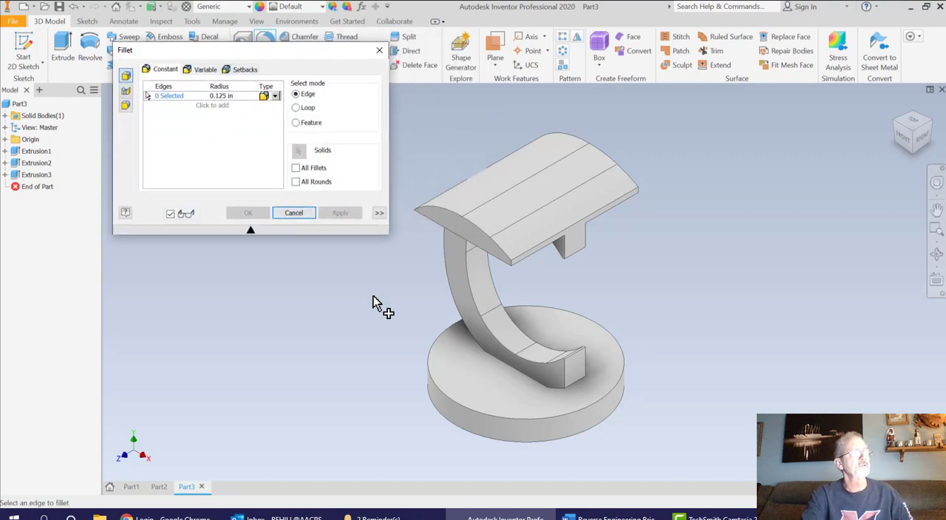
pyautogui.click(430, 373)
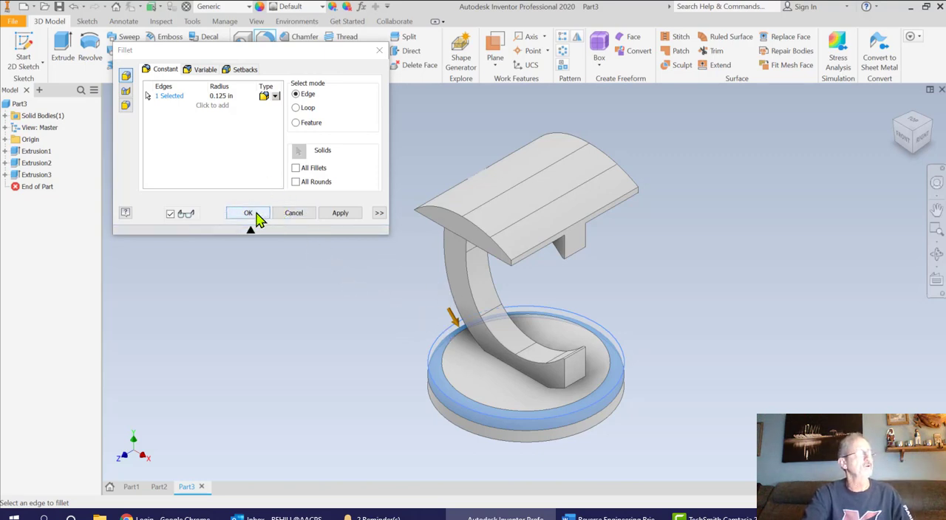
pyautogui.click(333, 218)
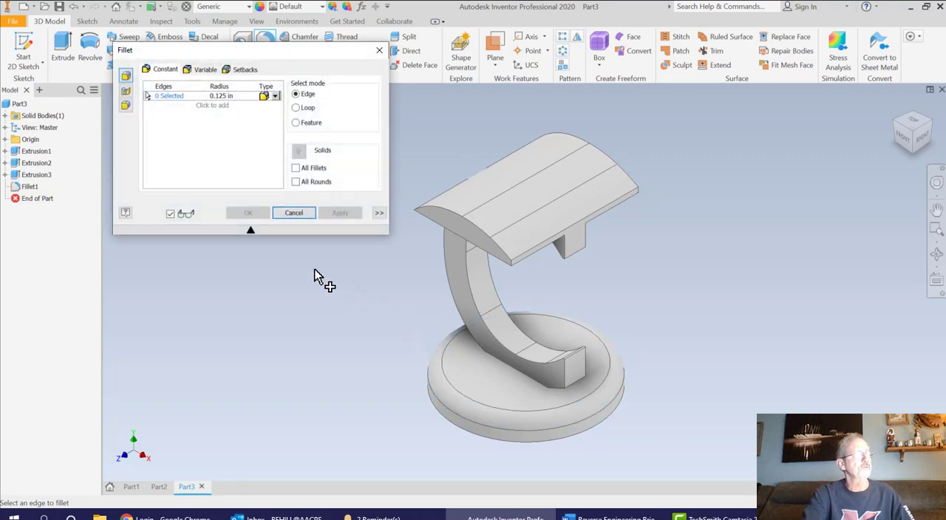
pyautogui.click(292, 213)
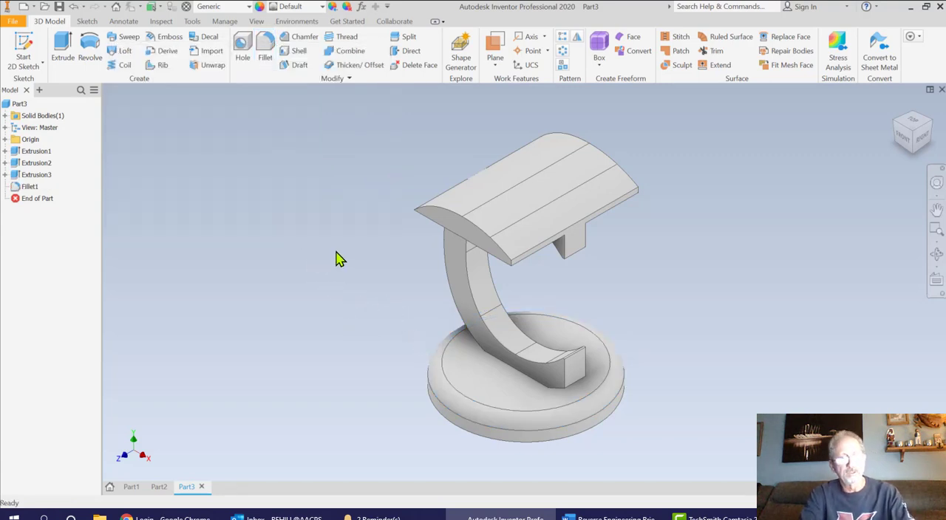
pyautogui.hotkey('ctrl', 'z')
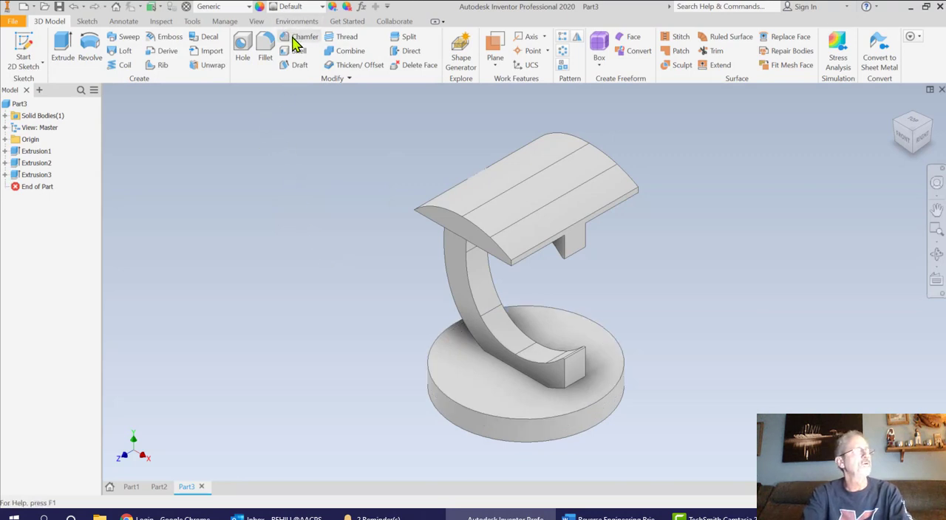
# Chamfer the upper circular edge of the base disc with a distance of 0.125 in
pyautogui.click(297, 40)
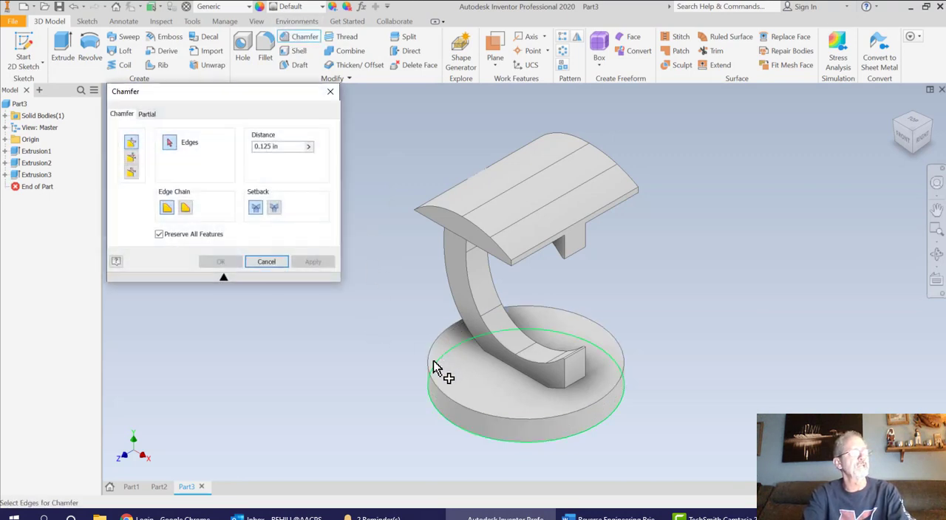
pyautogui.click(427, 370)
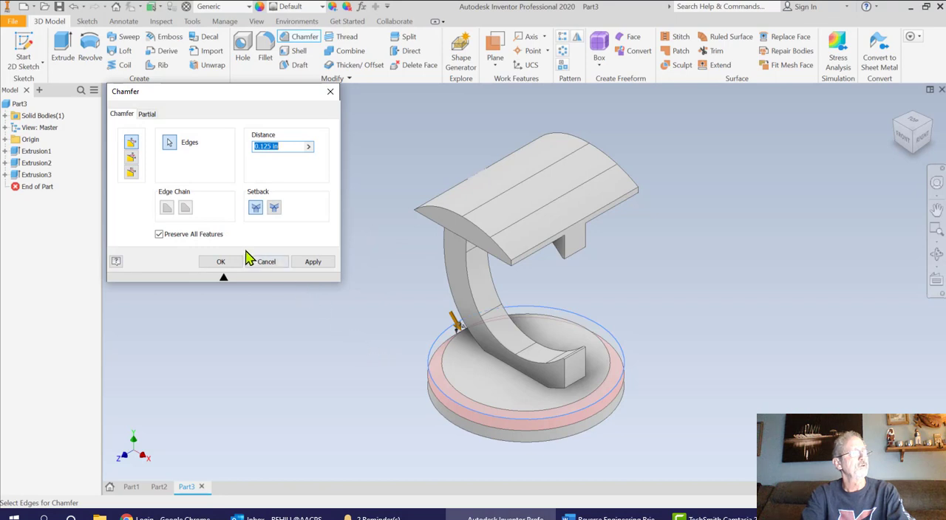
pyautogui.click(311, 262)
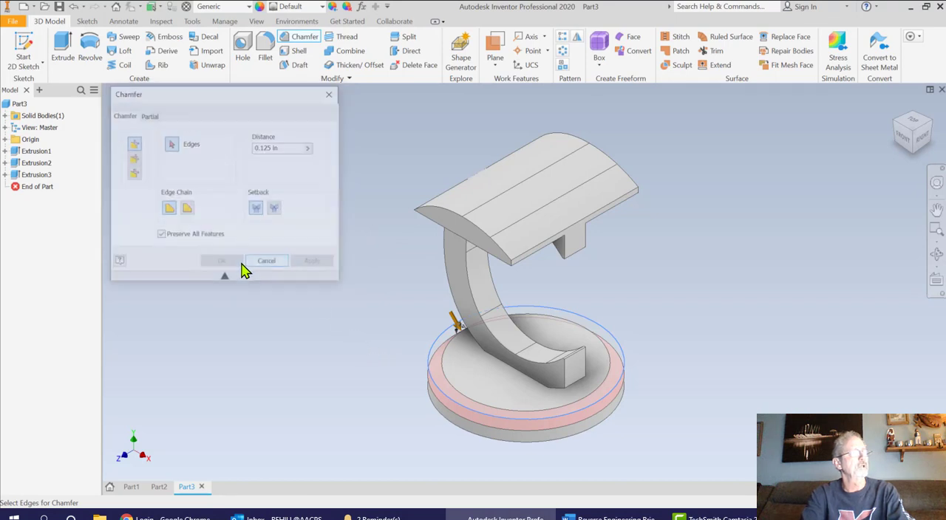
pyautogui.click(331, 92)
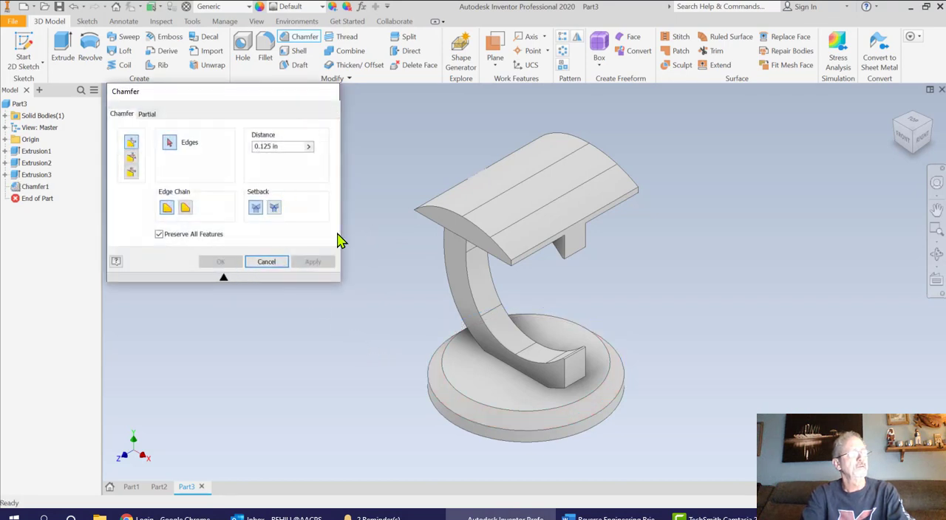